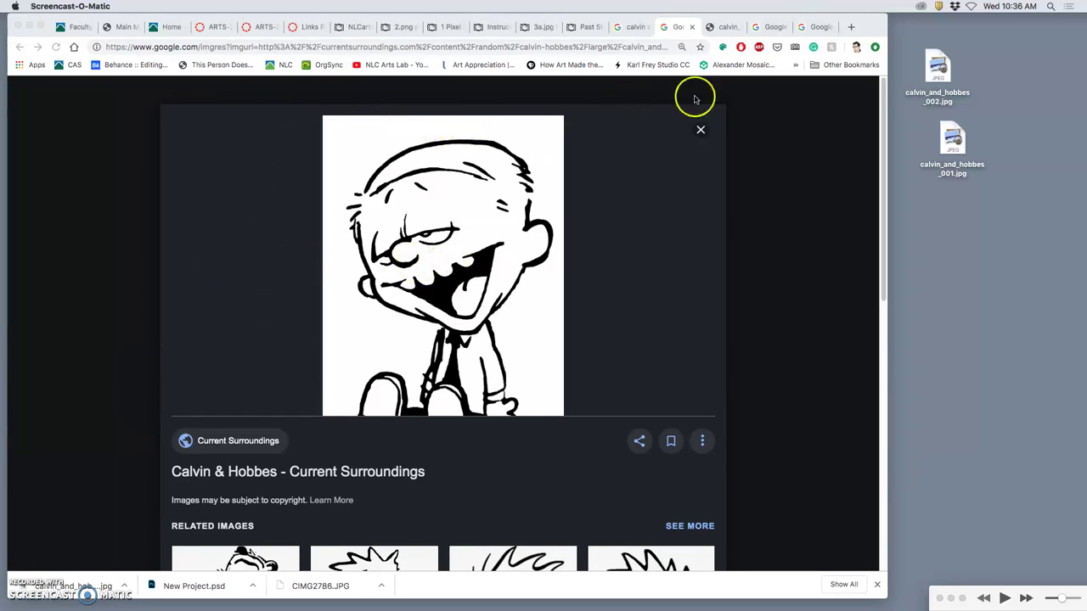
- Open the first drawing in Photobucket's Past Student Examples album at full size
{"action": "left_click", "coordinate": [493, 28]}
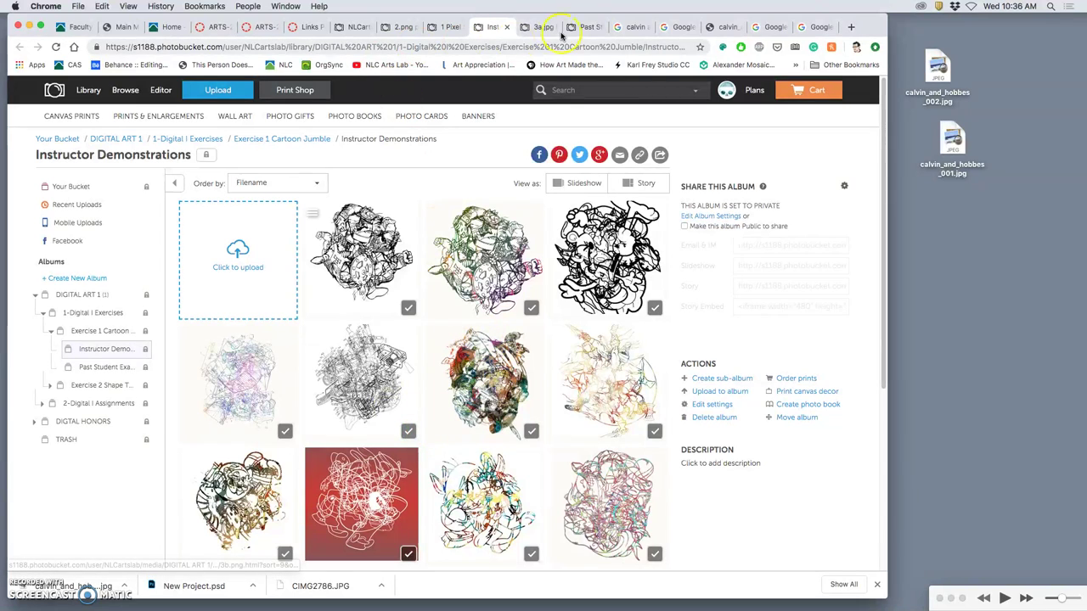
{"action": "left_click", "coordinate": [590, 28]}
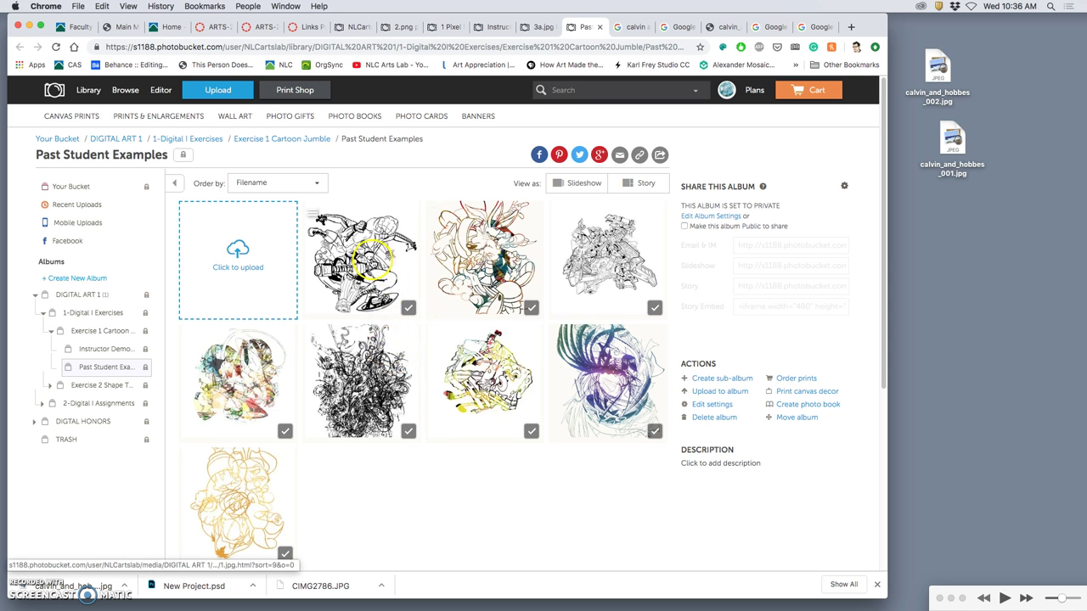
{"action": "left_click", "coordinate": [371, 259]}
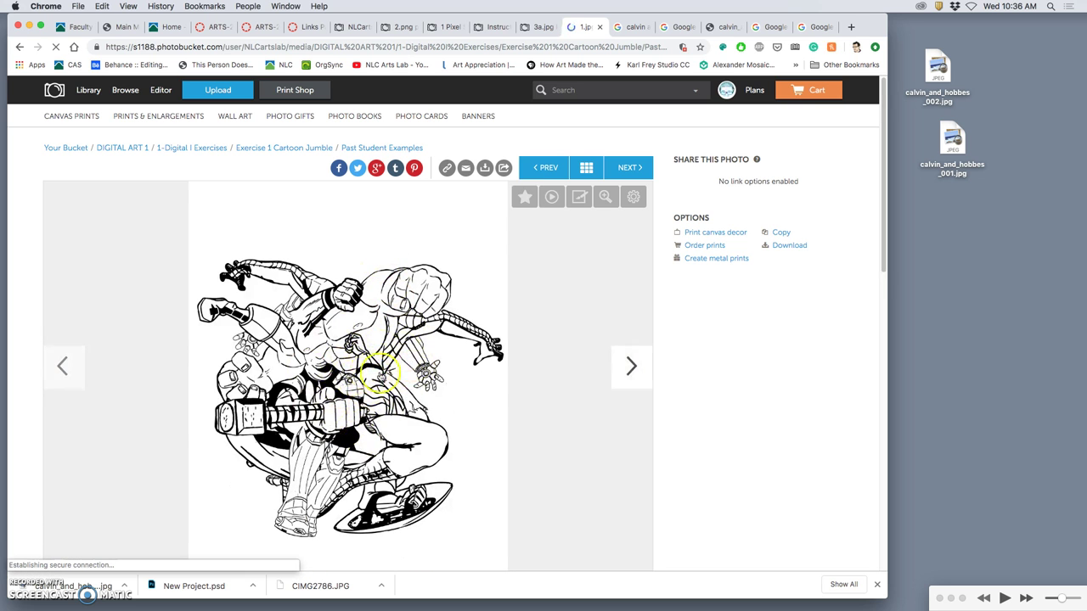
{"action": "left_click", "coordinate": [631, 367]}
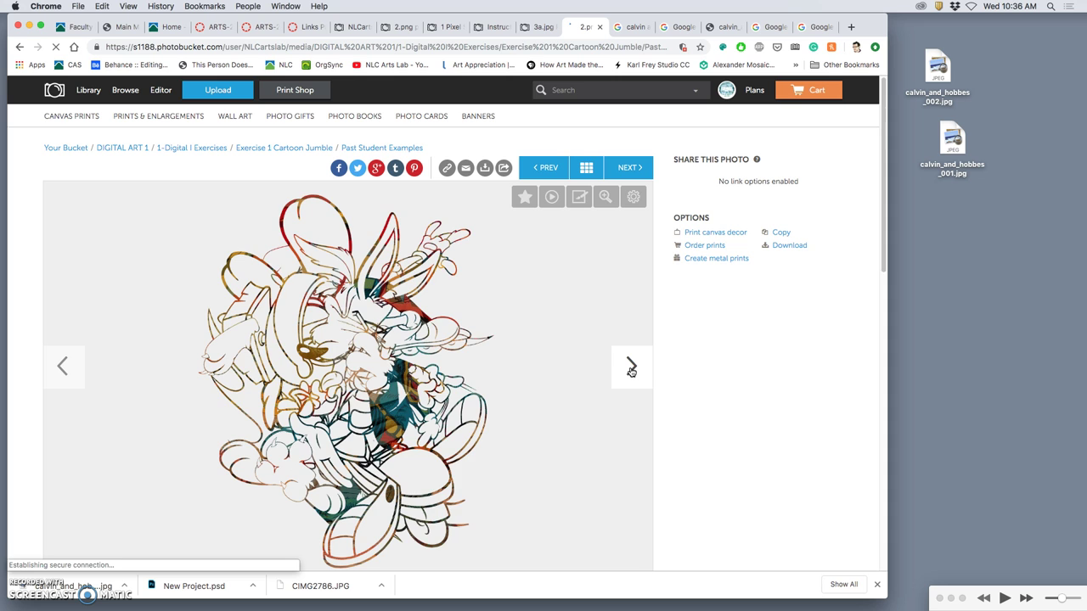
{"action": "left_click", "coordinate": [631, 367]}
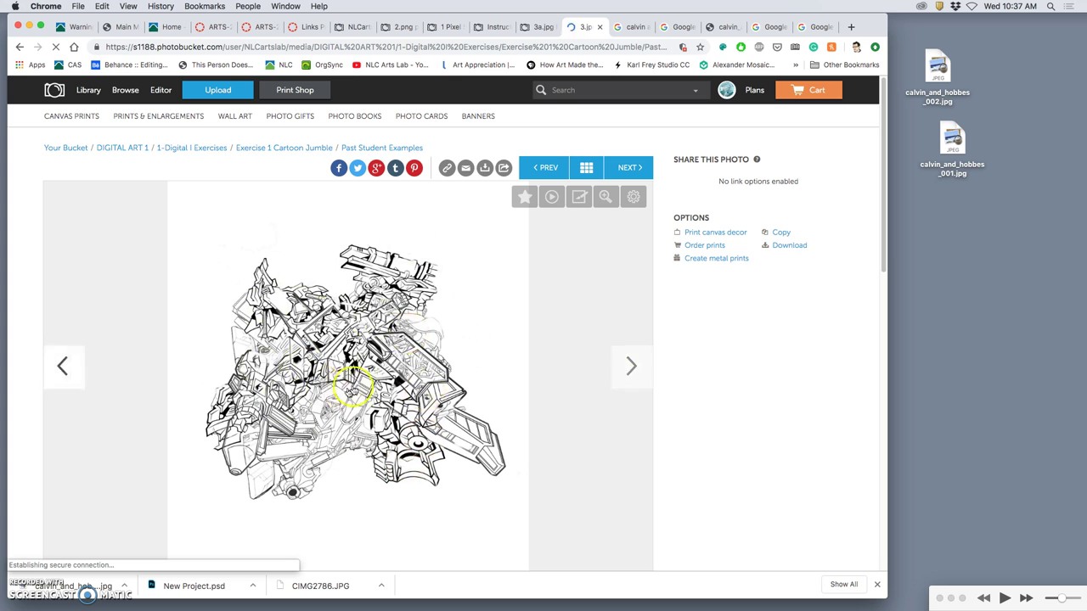
{"action": "left_click", "coordinate": [632, 367]}
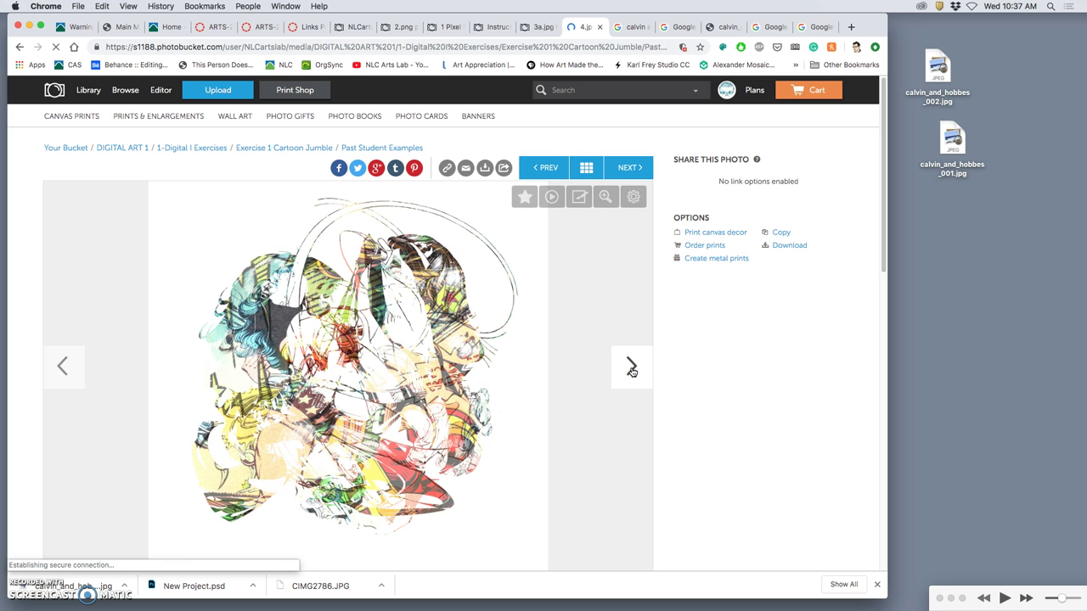
{"action": "scroll", "coordinate": [560, 403], "scroll_direction": "down", "scroll_amount": 1}
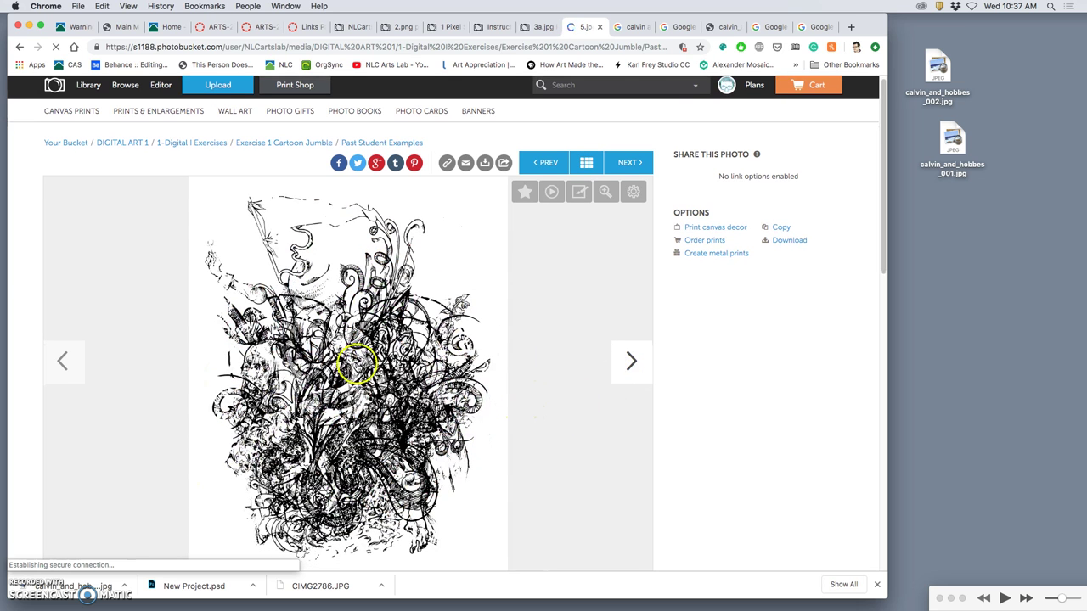
{"action": "left_click", "coordinate": [634, 363]}
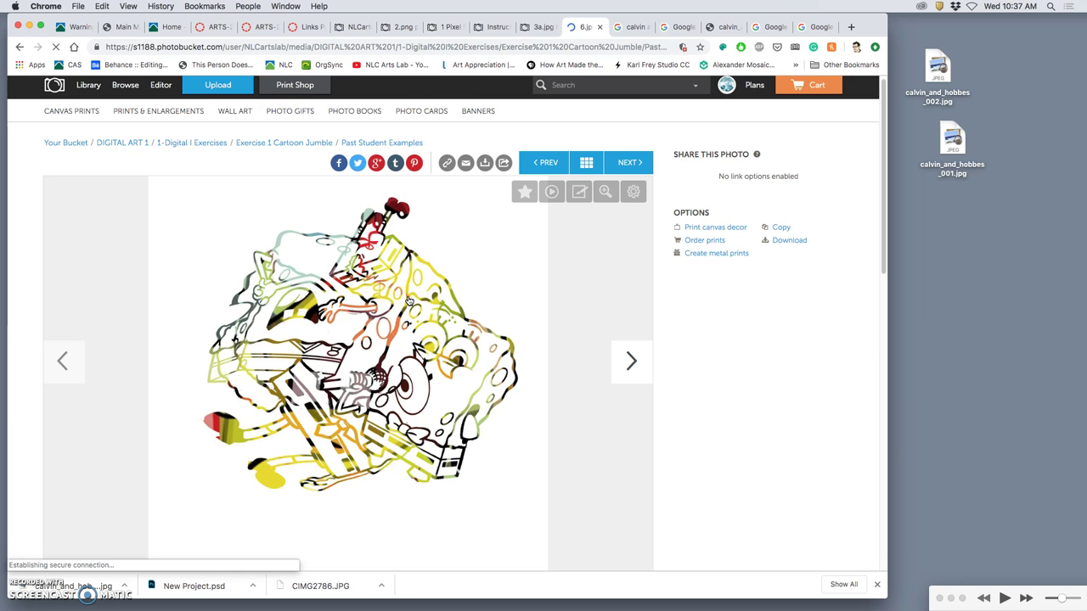
{"action": "left_click", "coordinate": [631, 362]}
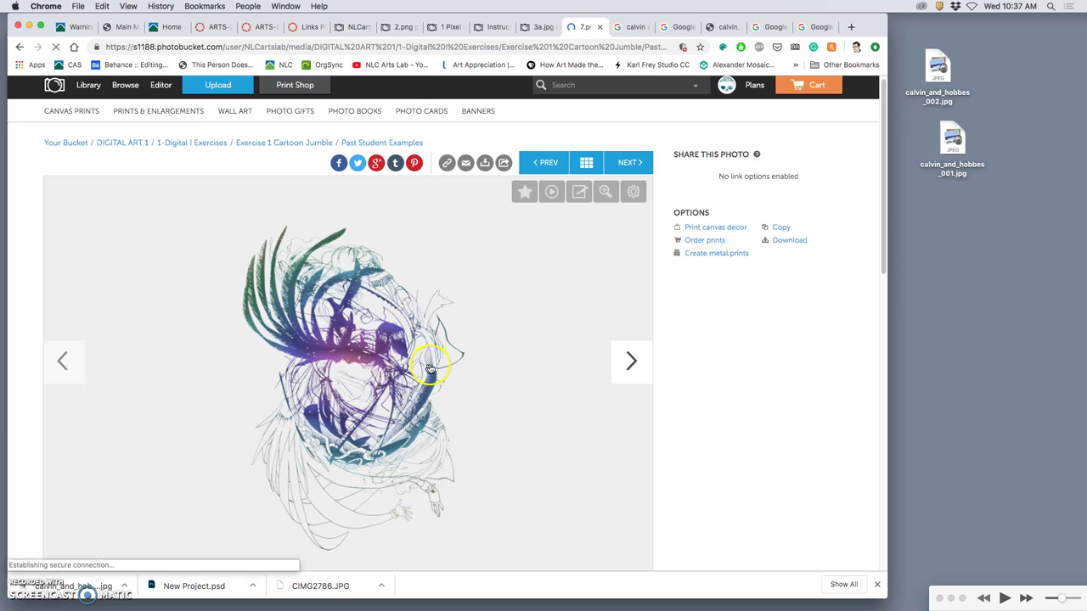
{"action": "left_click", "coordinate": [629, 362]}
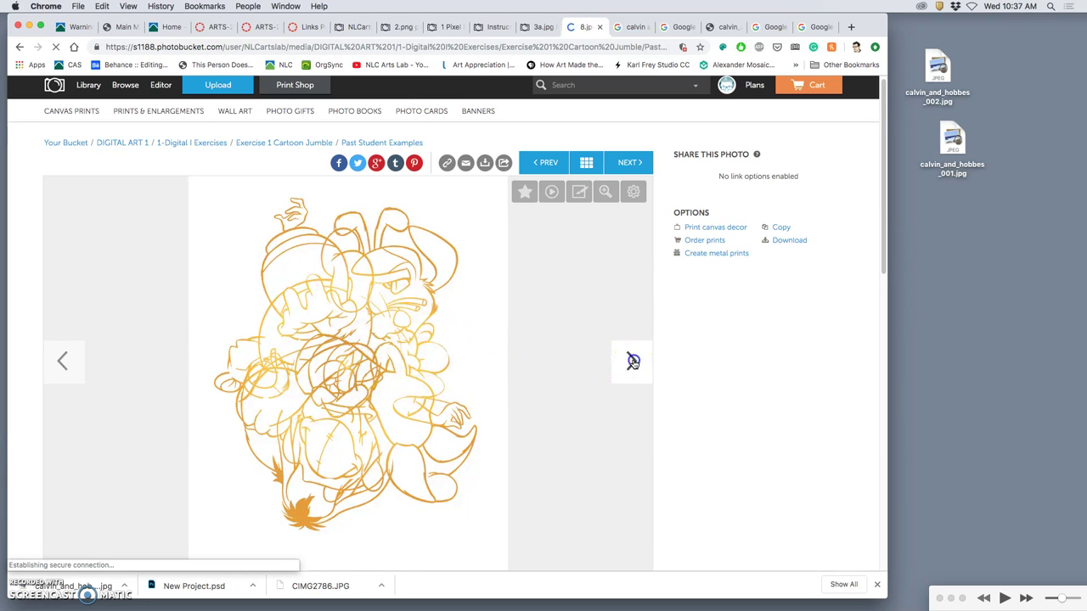
{"action": "left_click", "coordinate": [629, 361]}
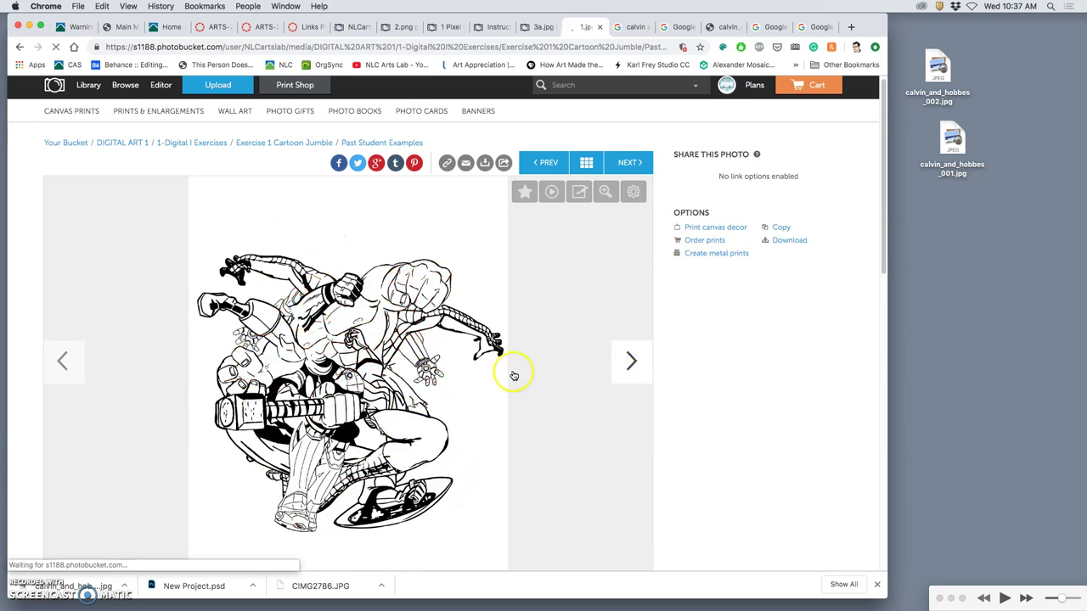
- Search Google for 'Arturo Herrera' in a new tab
{"action": "left_click", "coordinate": [851, 27]}
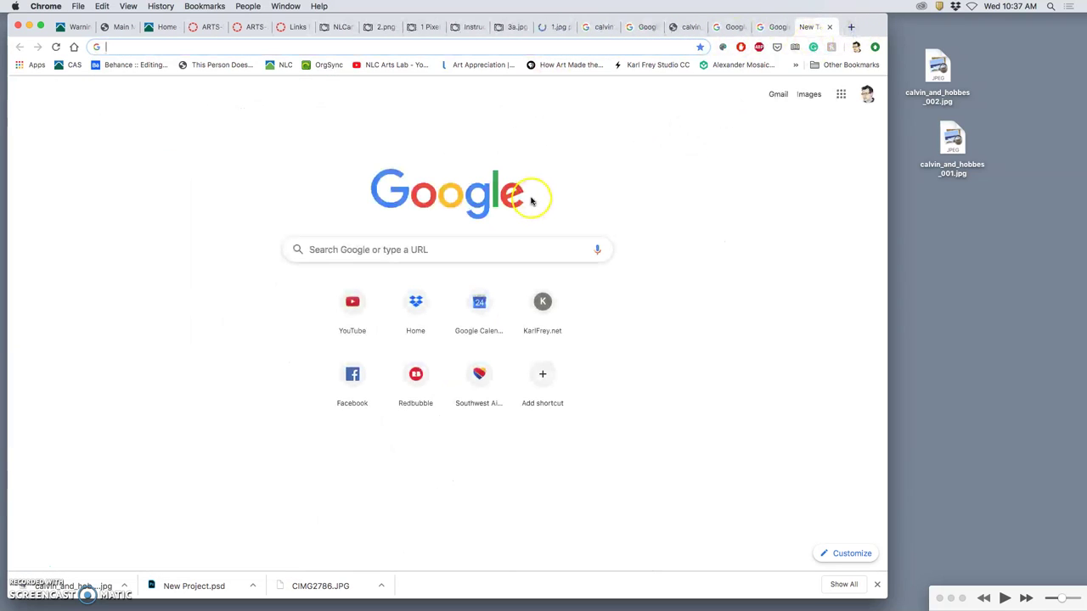
{"action": "left_click", "coordinate": [383, 249]}
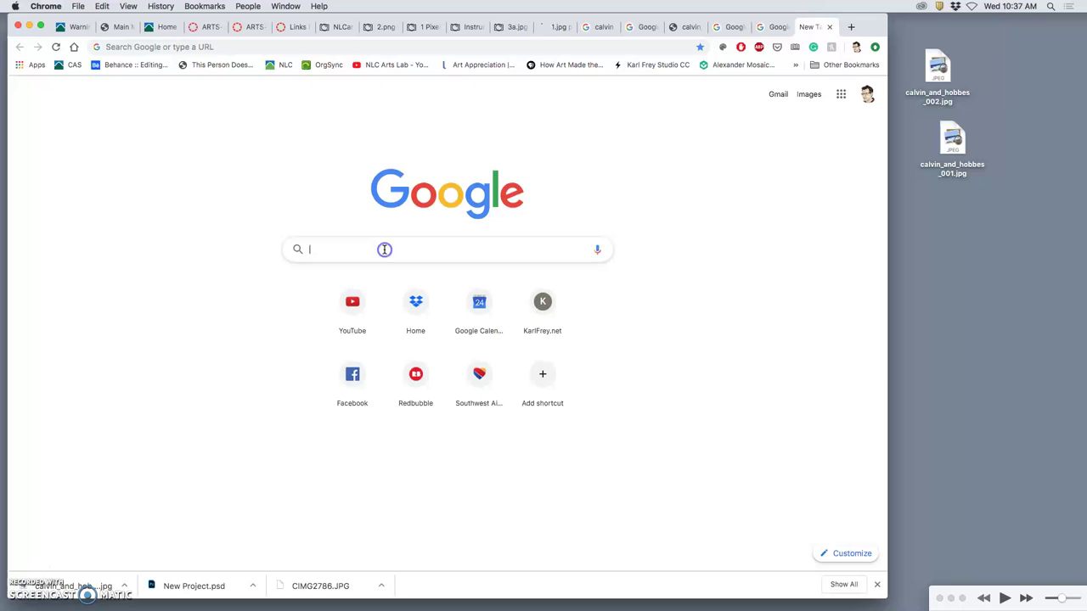
{"action": "type", "text": "Arturo"}
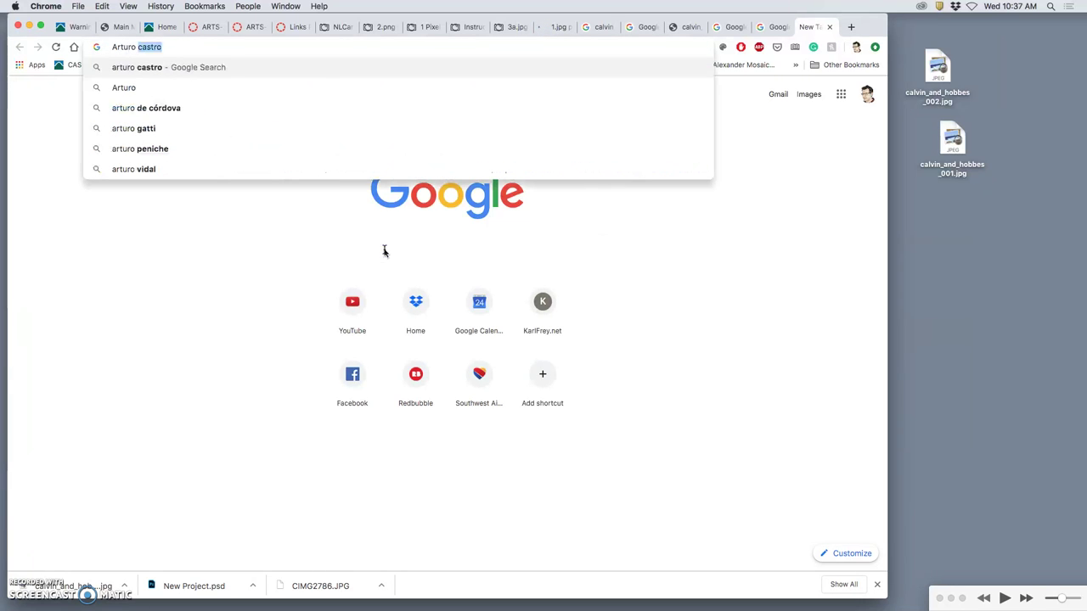
{"action": "type", "text": " Her"}
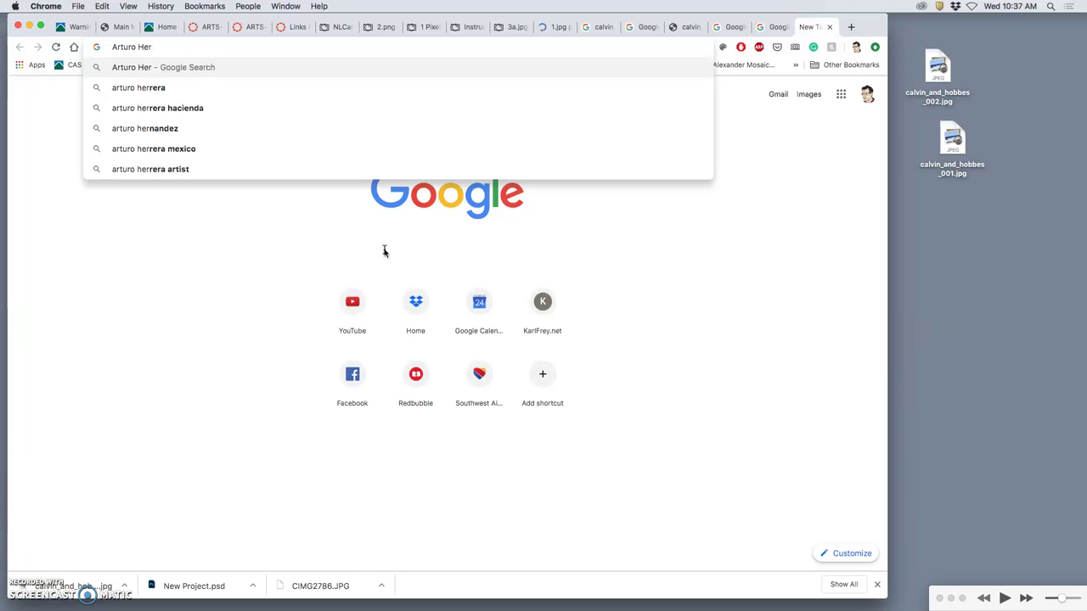
{"action": "type", "text": "rera"}
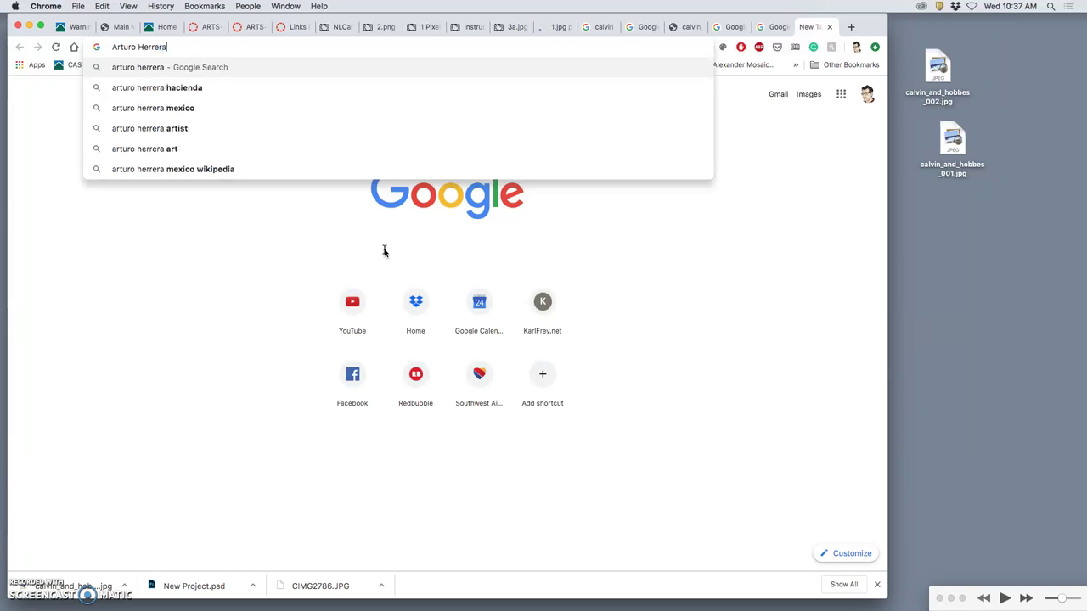
{"action": "key", "text": "Return"}
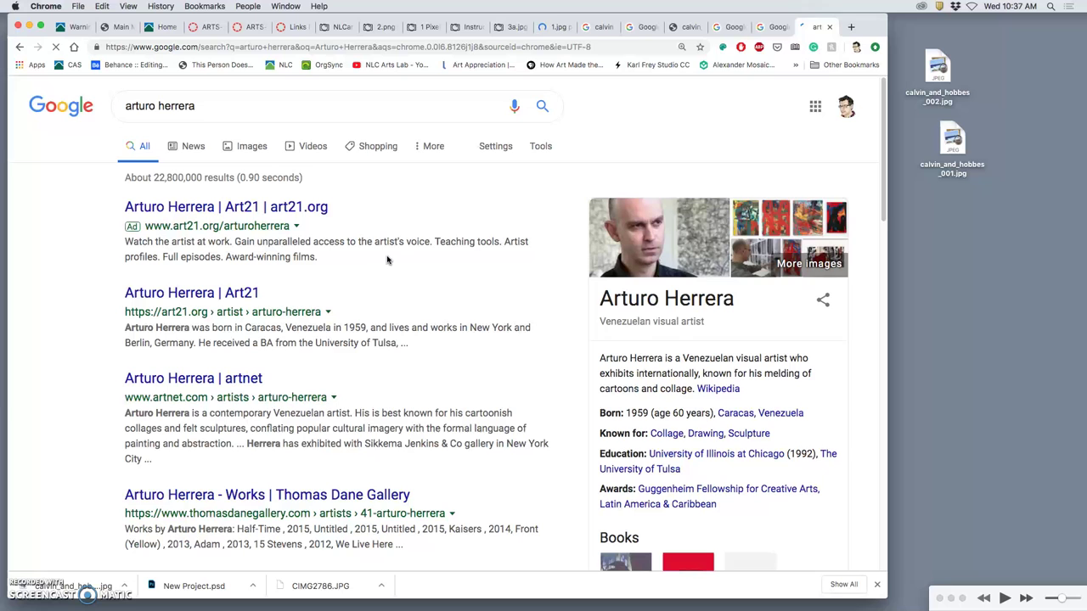
- Switch to image results, add 'mura' to the query, and filter to artwork
{"action": "left_click", "coordinate": [244, 146]}
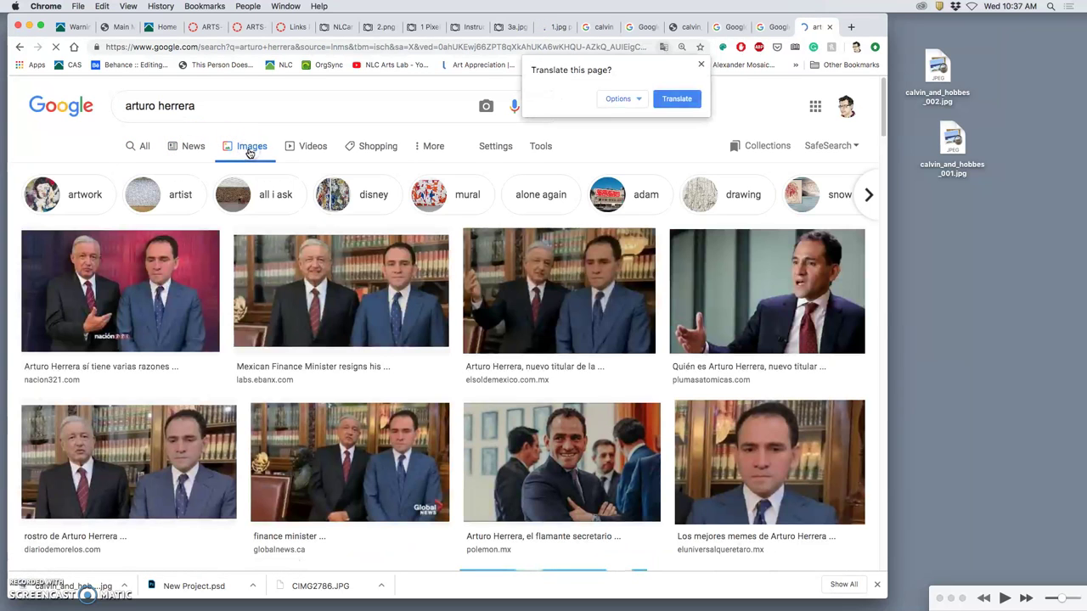
{"action": "left_click", "coordinate": [230, 103]}
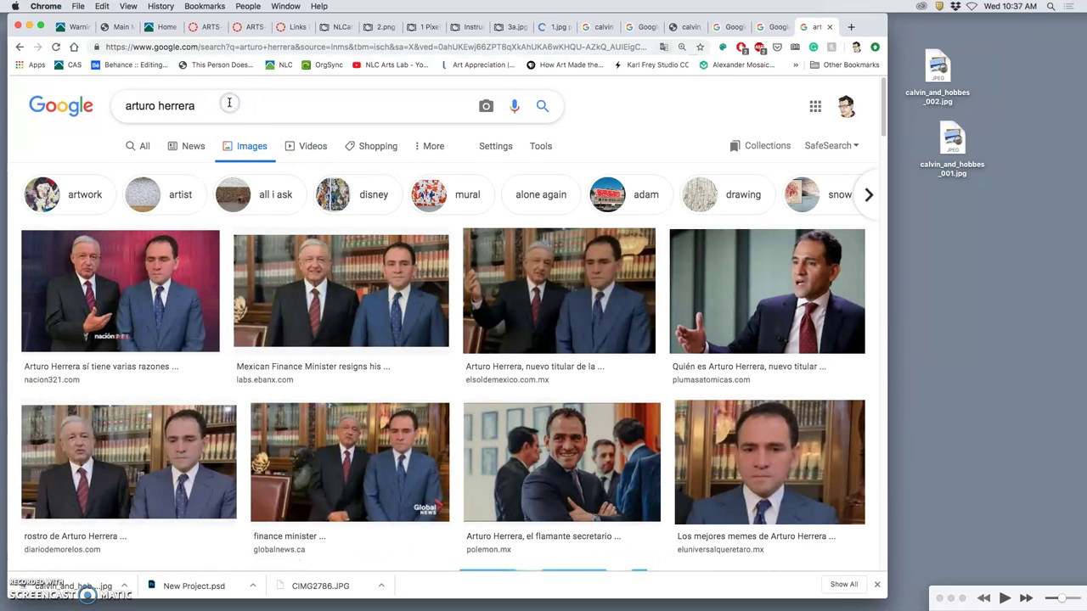
{"action": "type", "text": "mural"}
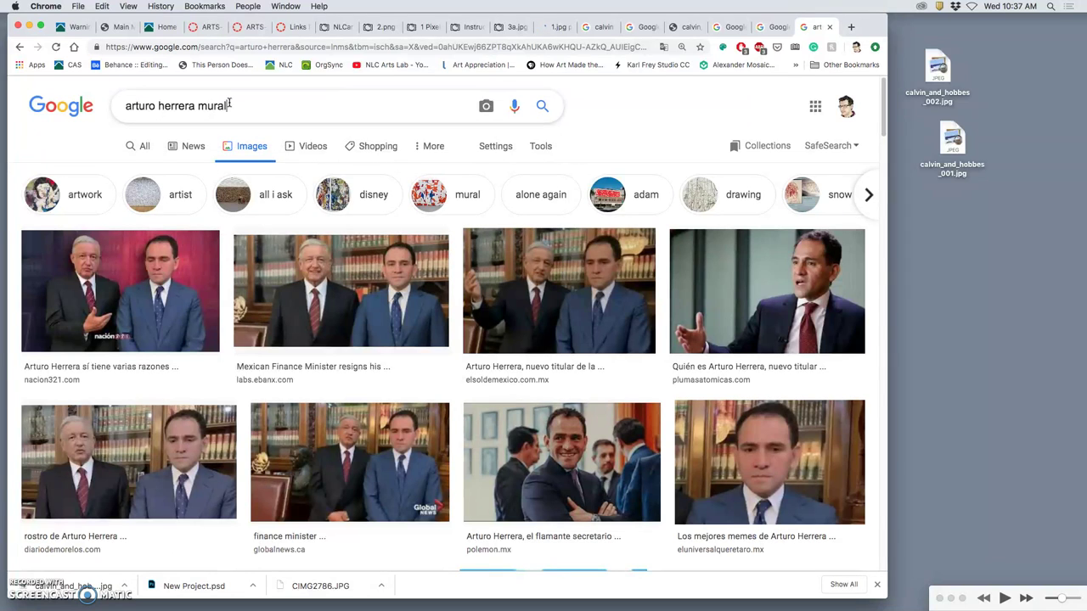
{"action": "left_click", "coordinate": [92, 196]}
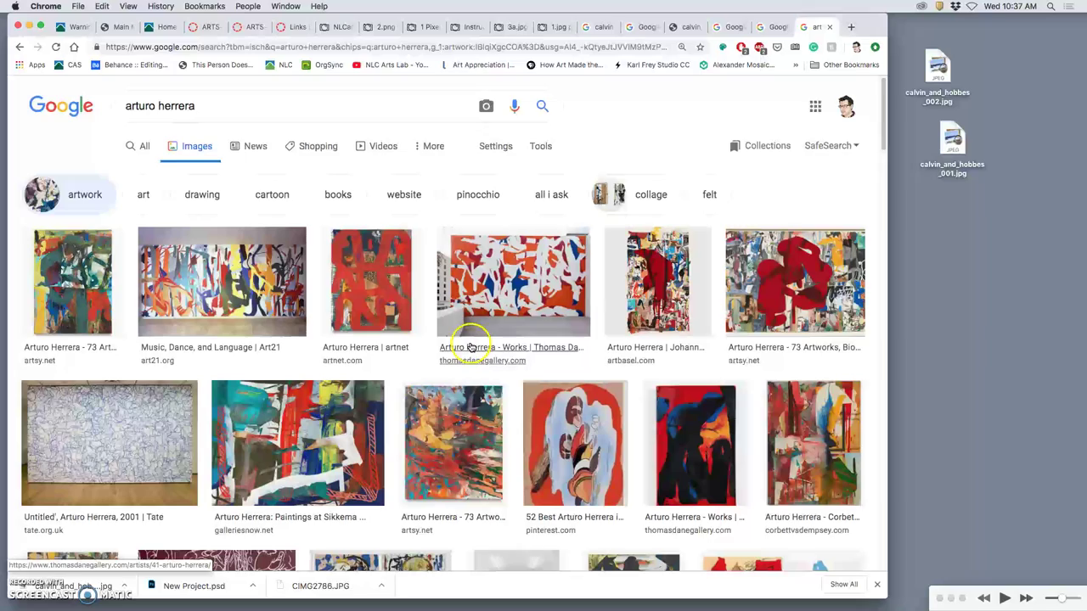
- Open the Almost Home collage result in a new tab
{"action": "scroll", "coordinate": [476, 338], "scroll_direction": "down", "scroll_amount": 1}
{"action": "scroll", "coordinate": [476, 338], "scroll_direction": "down", "scroll_amount": 3}
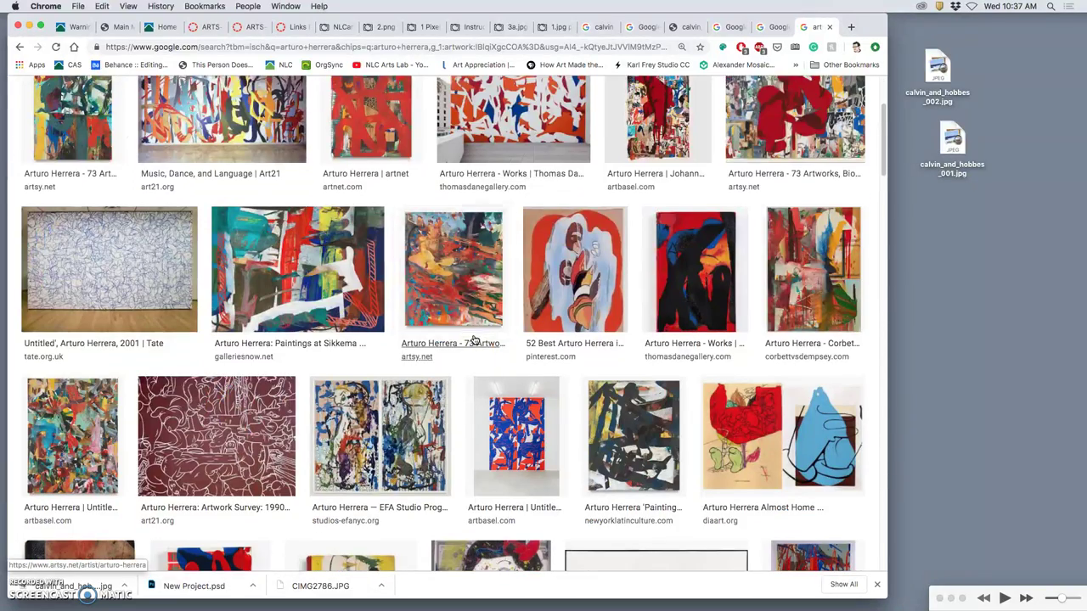
{"action": "scroll", "coordinate": [476, 339], "scroll_direction": "down", "scroll_amount": 2}
{"action": "scroll", "coordinate": [475, 340], "scroll_direction": "down", "scroll_amount": 2}
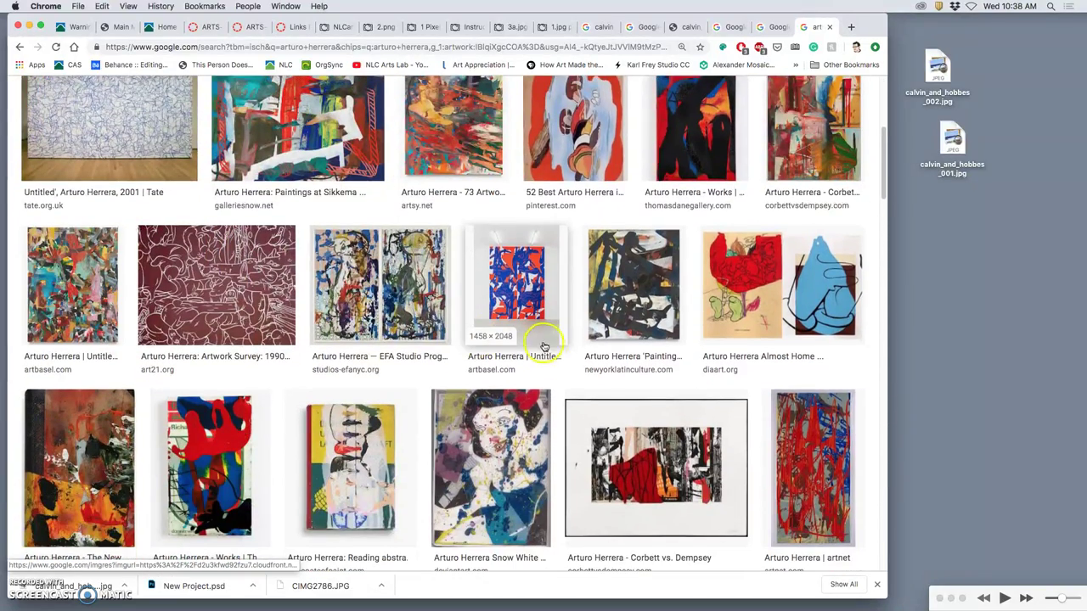
{"action": "right_click", "coordinate": [758, 284]}
{"action": "left_click", "coordinate": [768, 284]}
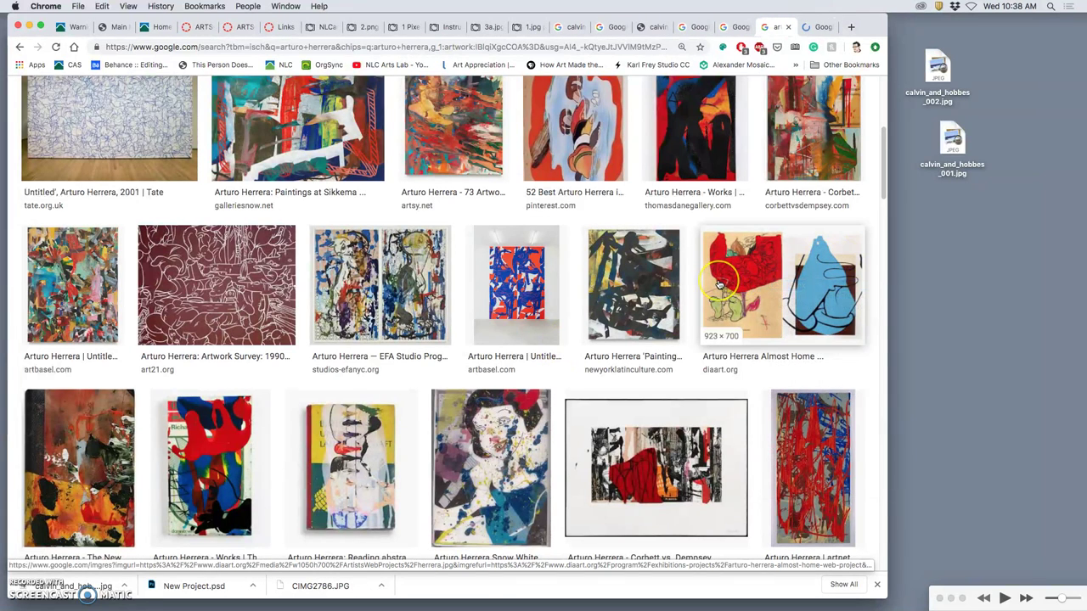
- Open the MoMA collage and the Pinterest collage results in new tabs
{"action": "scroll", "coordinate": [718, 284], "scroll_direction": "down", "scroll_amount": 1}
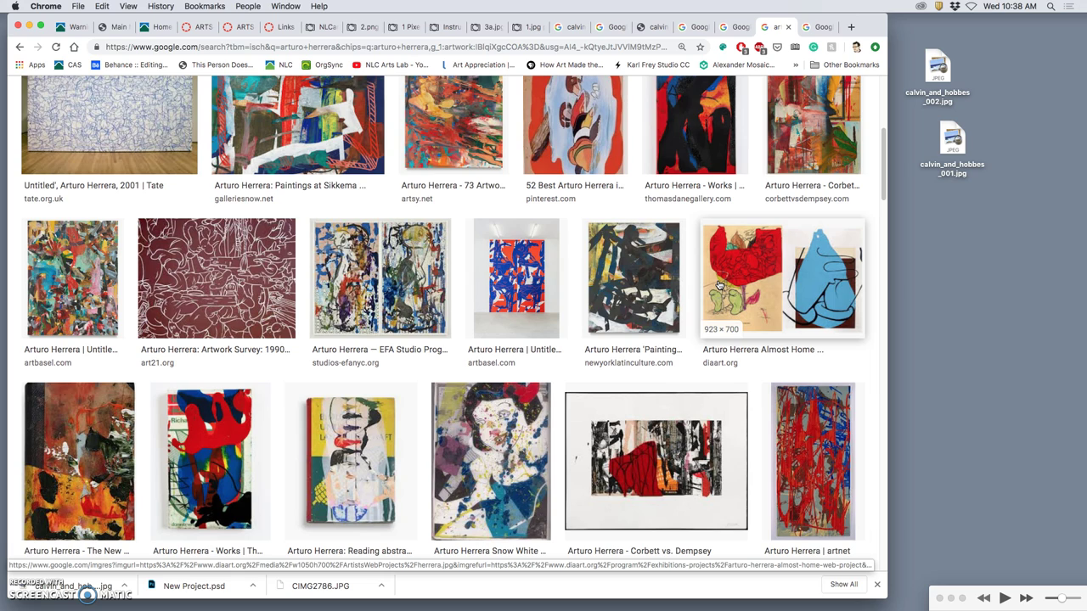
{"action": "scroll", "coordinate": [718, 285], "scroll_direction": "down", "scroll_amount": 1}
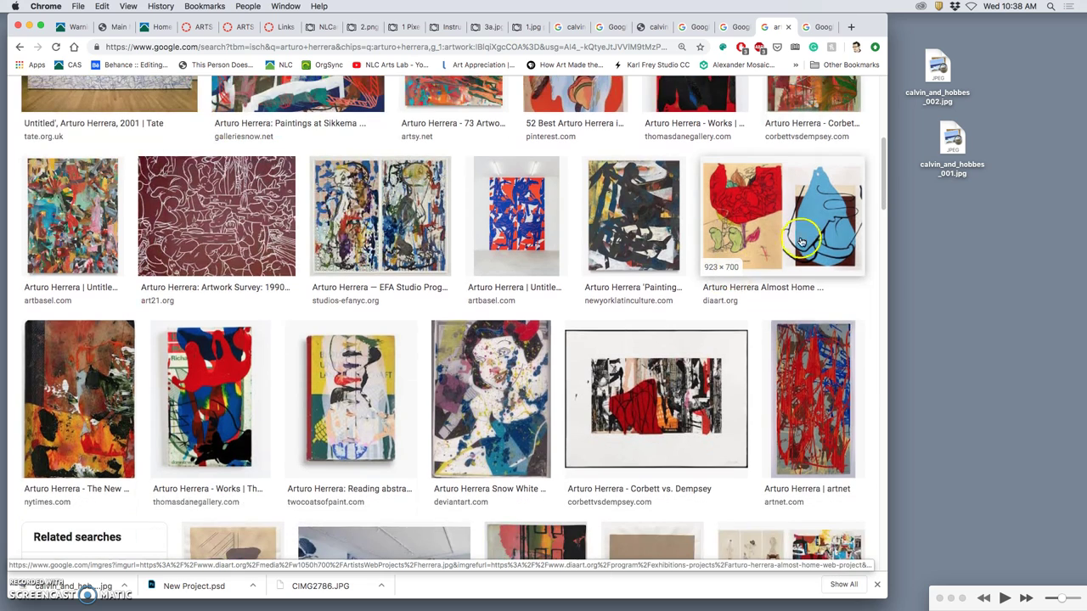
{"action": "scroll", "coordinate": [736, 275], "scroll_direction": "down", "scroll_amount": 4}
{"action": "scroll", "coordinate": [737, 277], "scroll_direction": "down", "scroll_amount": 5}
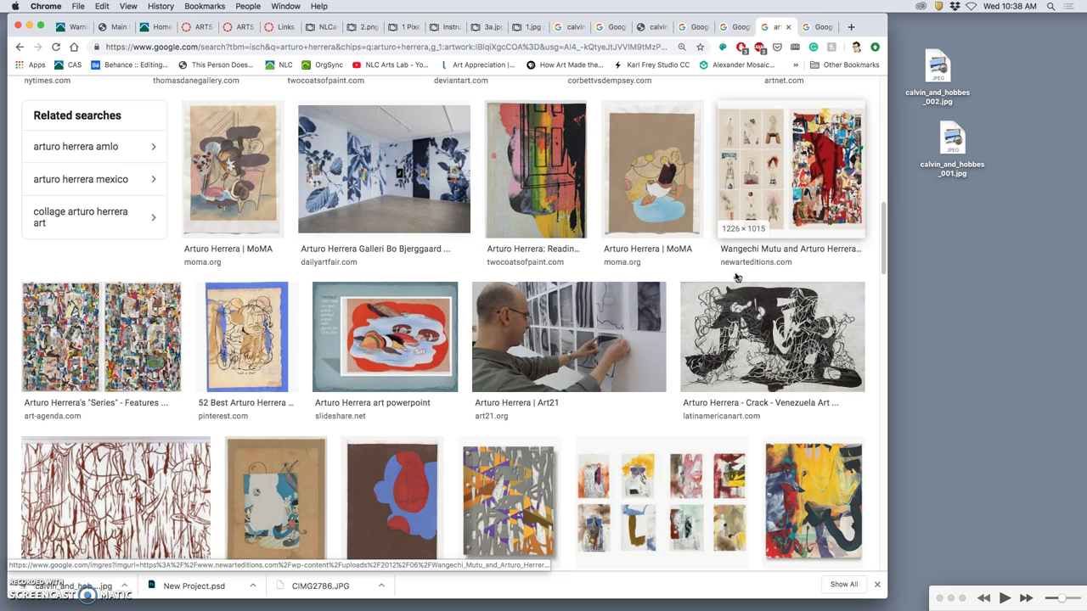
{"action": "right_click", "coordinate": [243, 179]}
{"action": "left_click", "coordinate": [286, 198]}
{"action": "right_click", "coordinate": [285, 331]}
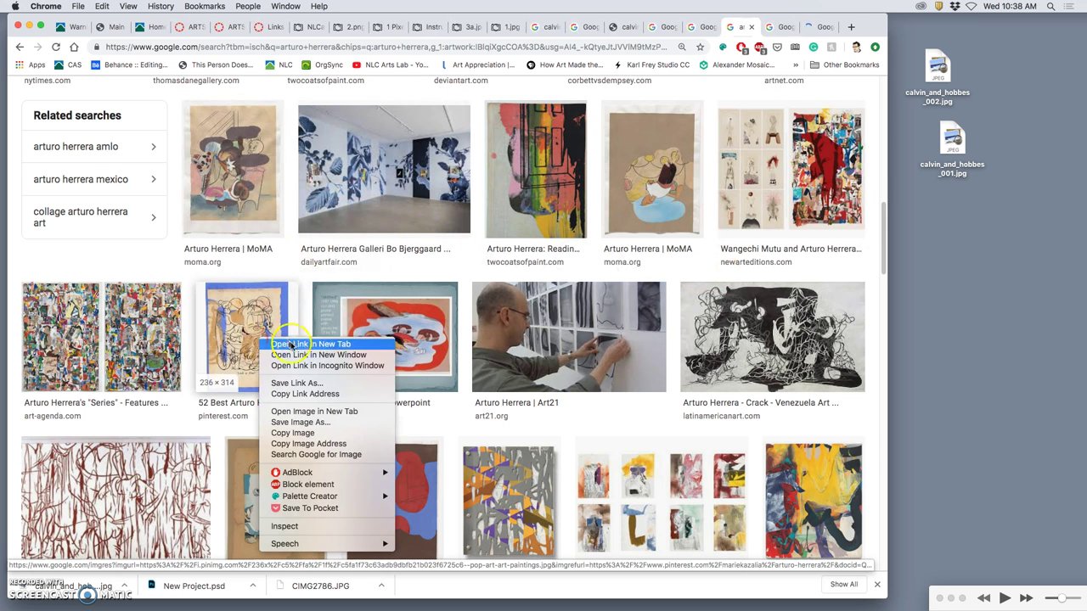
{"action": "left_click", "coordinate": [290, 343]}
- Look over the opened Almost Home, MoMA and Pinterest collage tabs
{"action": "left_click", "coordinate": [740, 27]}
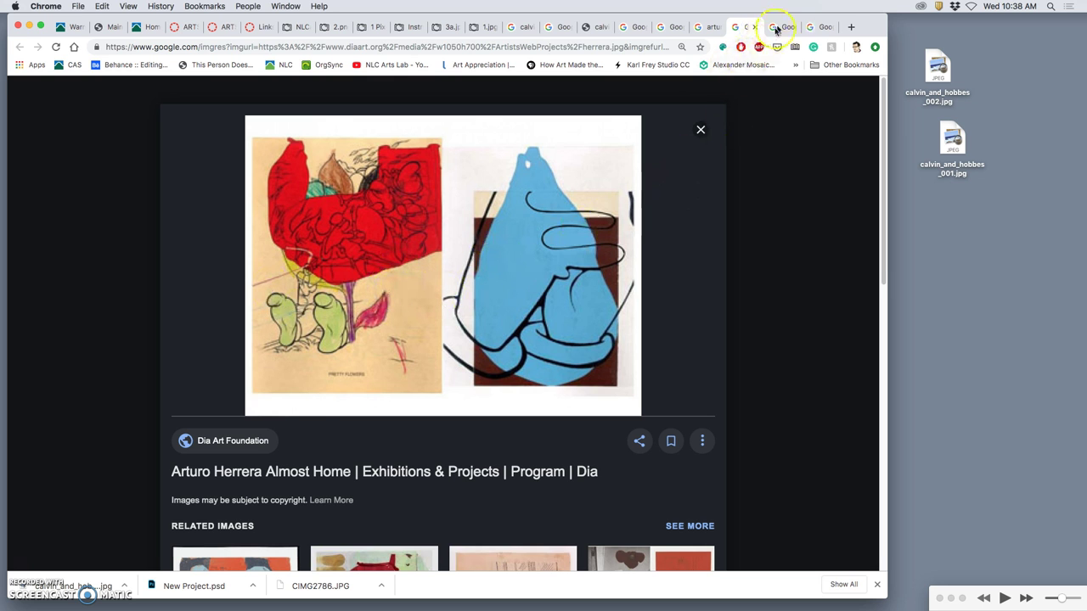
{"action": "left_click", "coordinate": [784, 27]}
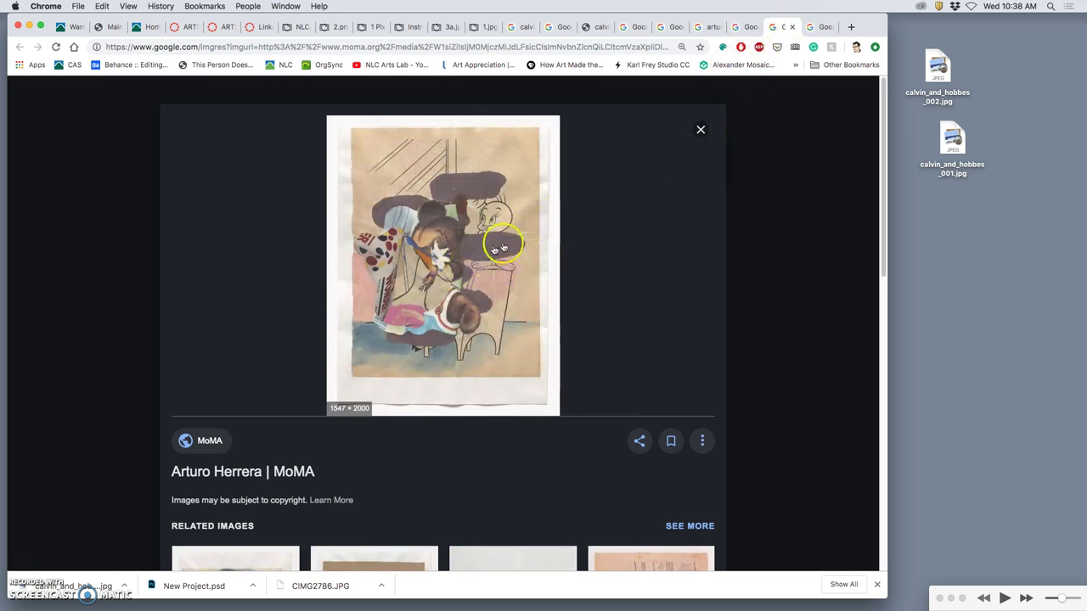
{"action": "left_click", "coordinate": [822, 27]}
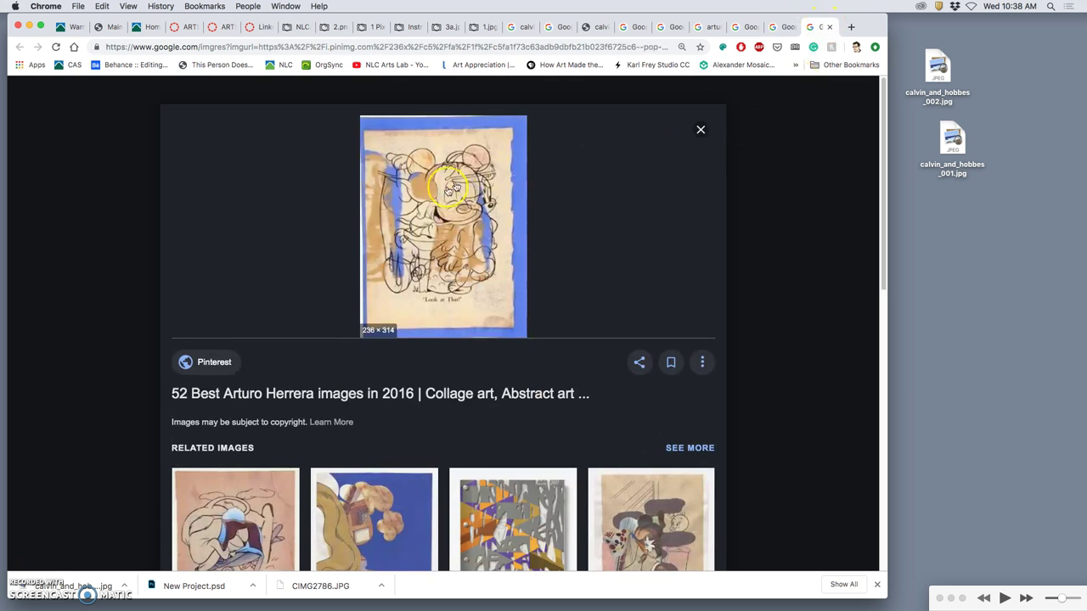
- Browse the Pinterest collage's related images, then return to the Arturo Herrera results
{"action": "scroll", "coordinate": [498, 201], "scroll_direction": "down", "scroll_amount": 8}
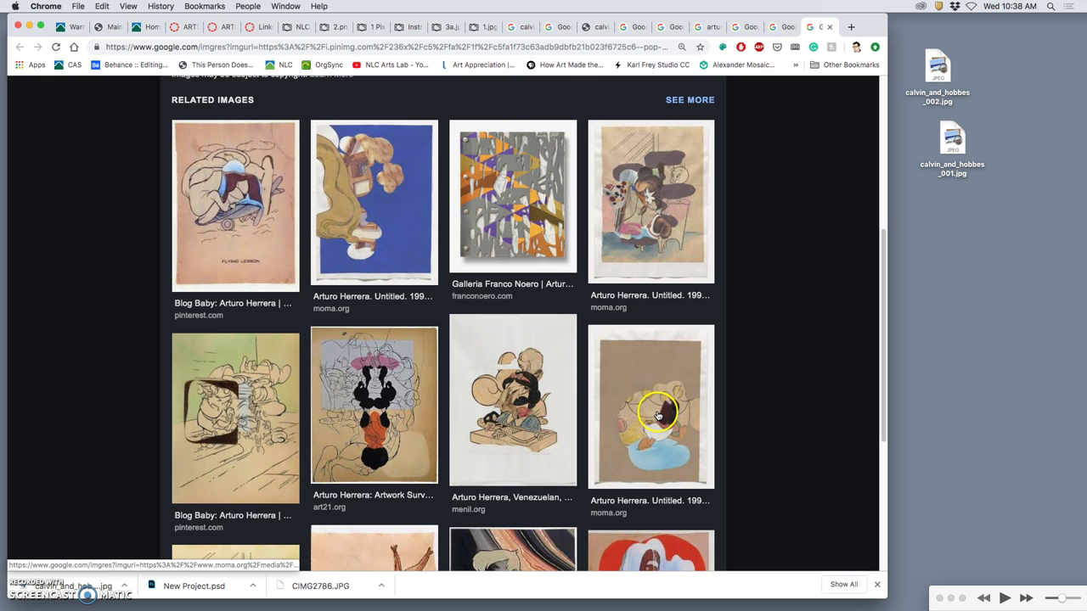
{"action": "scroll", "coordinate": [658, 414], "scroll_direction": "down", "scroll_amount": 5}
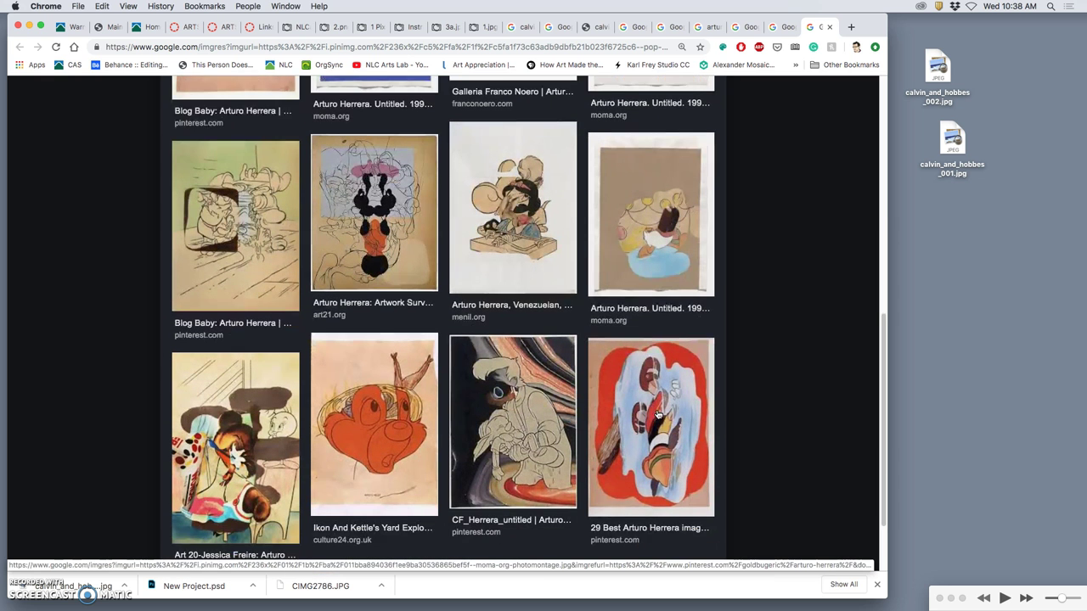
{"action": "scroll", "coordinate": [658, 415], "scroll_direction": "down", "scroll_amount": 1}
{"action": "scroll", "coordinate": [658, 415], "scroll_direction": "down", "scroll_amount": 2}
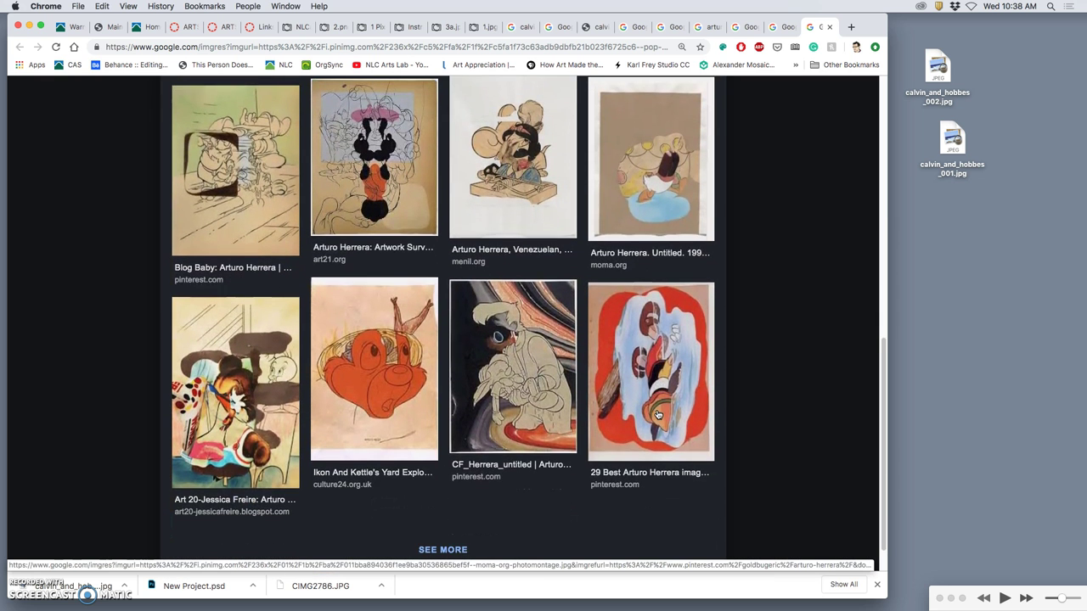
{"action": "scroll", "coordinate": [659, 415], "scroll_direction": "up", "scroll_amount": 8}
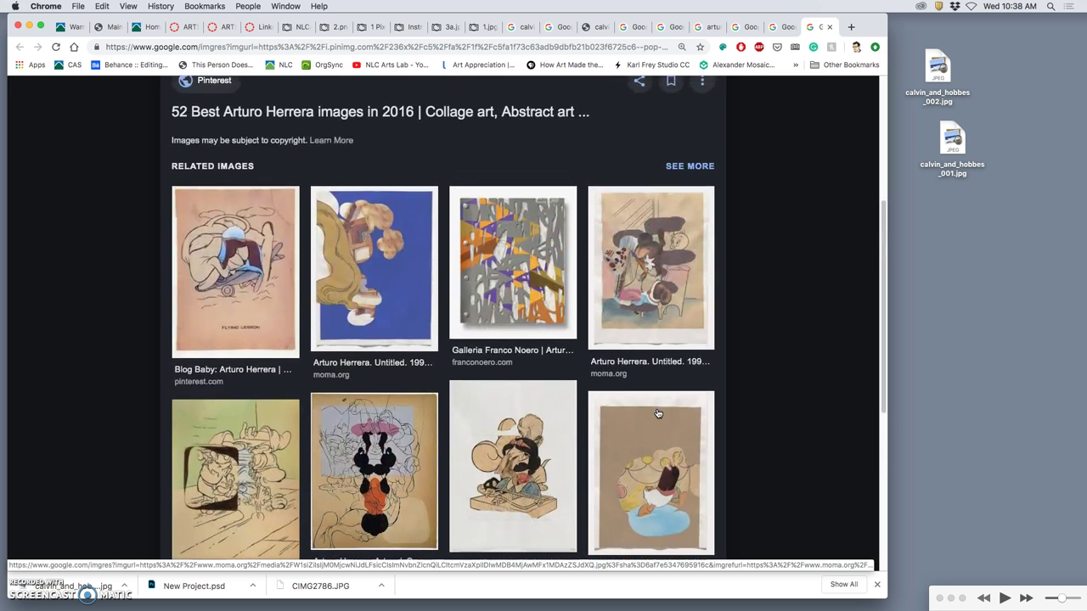
{"action": "scroll", "coordinate": [658, 414], "scroll_direction": "up", "scroll_amount": 3}
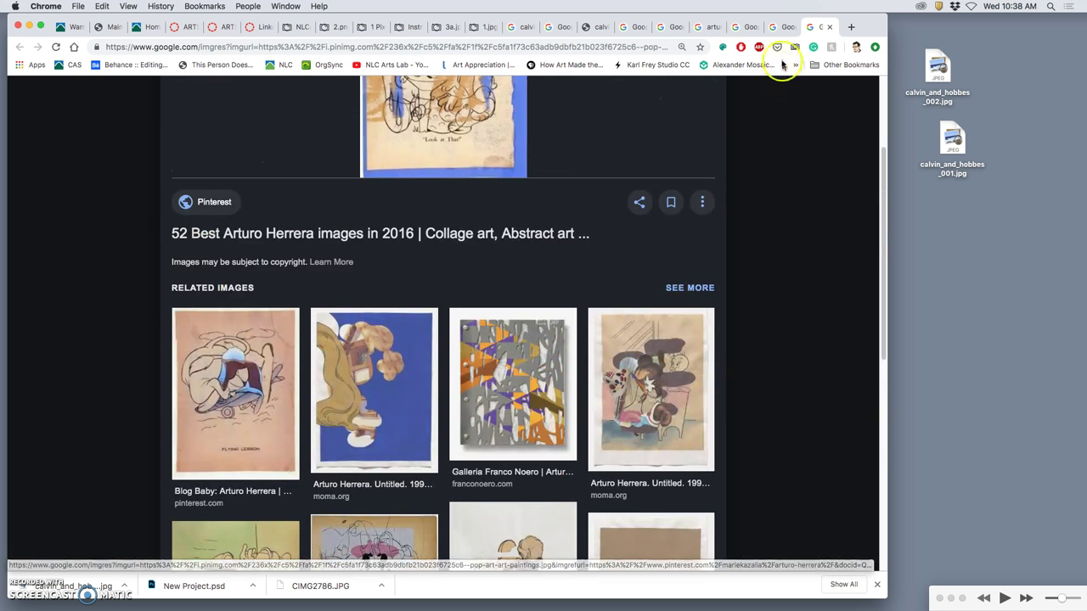
{"action": "left_click", "coordinate": [672, 27]}
{"action": "left_click", "coordinate": [704, 27]}
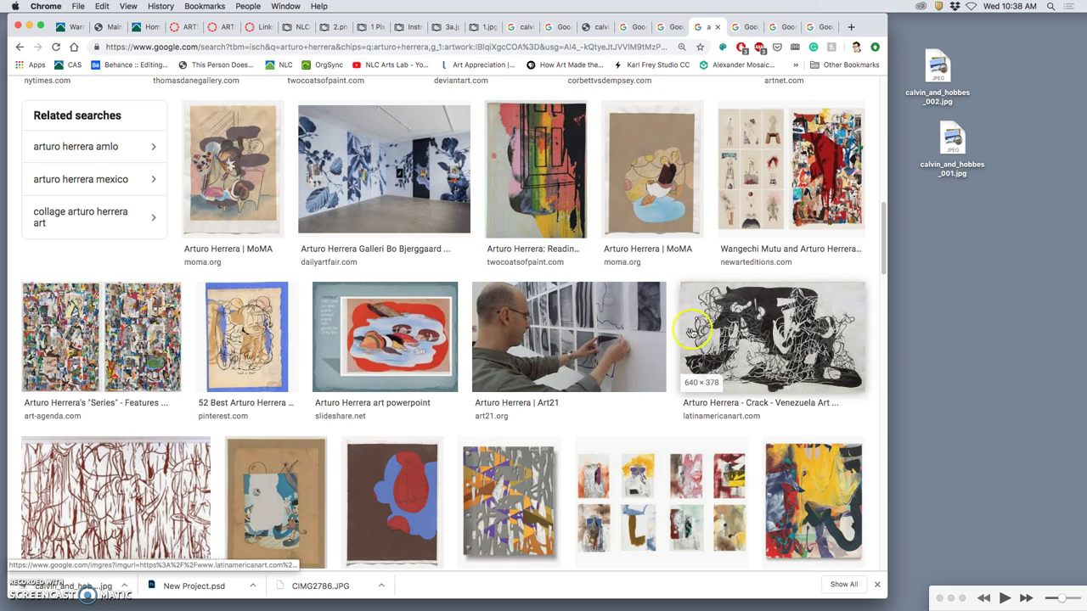
- Open the Crack, Scholl Lecture Series and Night Before Last results each in a new tab
{"action": "right_click", "coordinate": [734, 335]}
{"action": "left_click", "coordinate": [764, 343]}
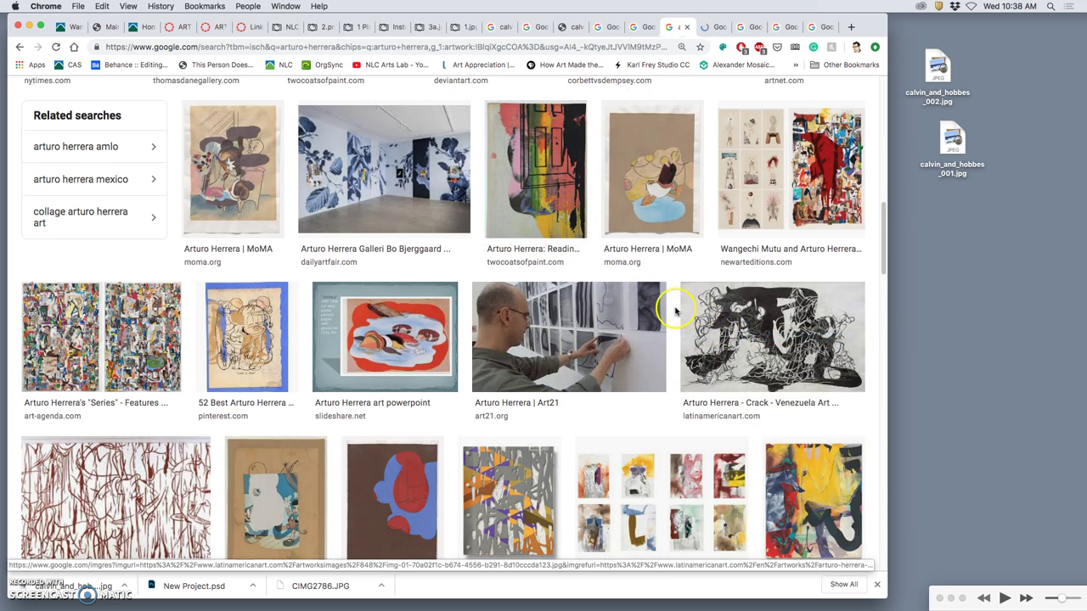
{"action": "scroll", "coordinate": [671, 307], "scroll_direction": "down", "scroll_amount": 2}
{"action": "scroll", "coordinate": [674, 312], "scroll_direction": "down", "scroll_amount": 4}
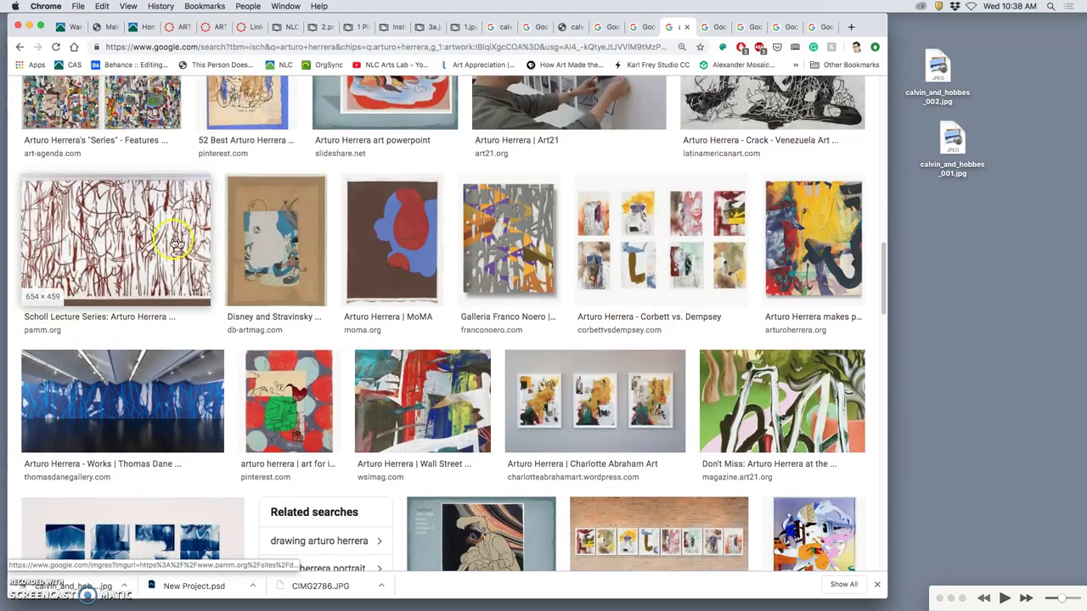
{"action": "right_click", "coordinate": [174, 238]}
{"action": "left_click", "coordinate": [209, 246]}
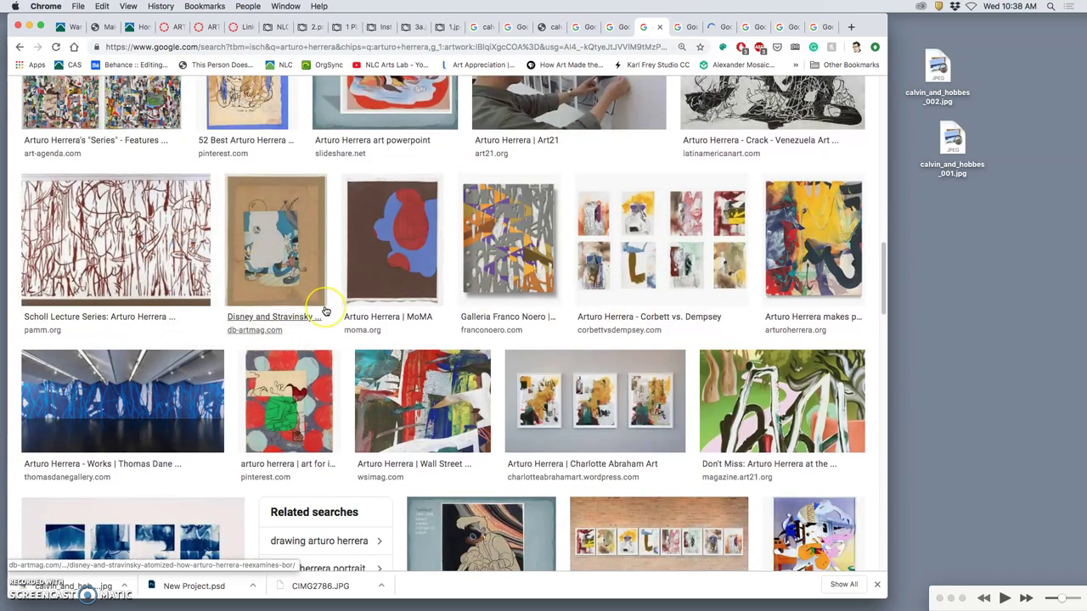
{"action": "scroll", "coordinate": [325, 312], "scroll_direction": "down", "scroll_amount": 6}
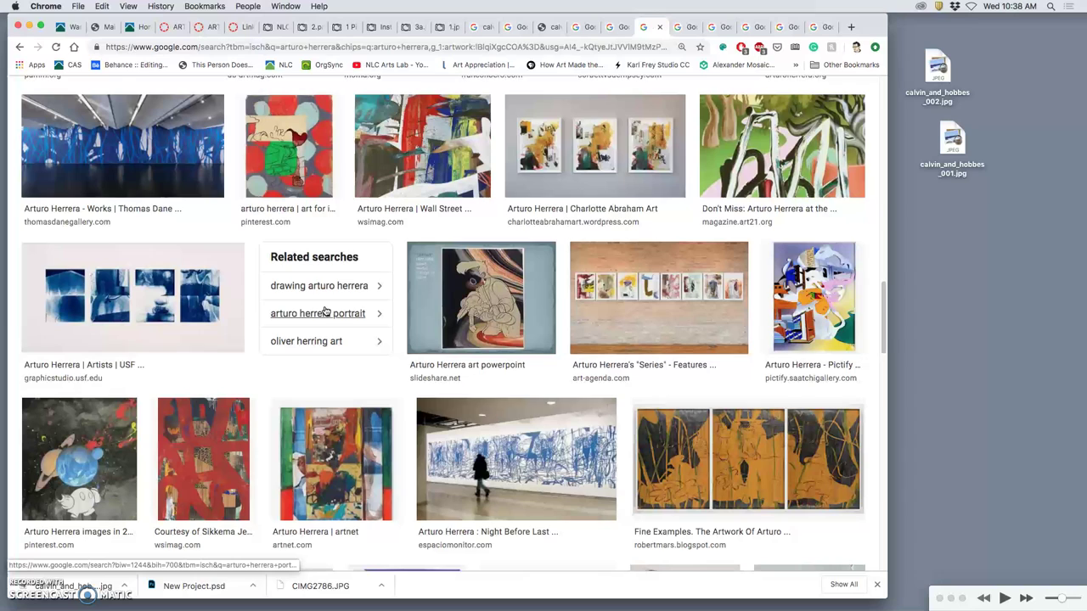
{"action": "right_click", "coordinate": [507, 391]}
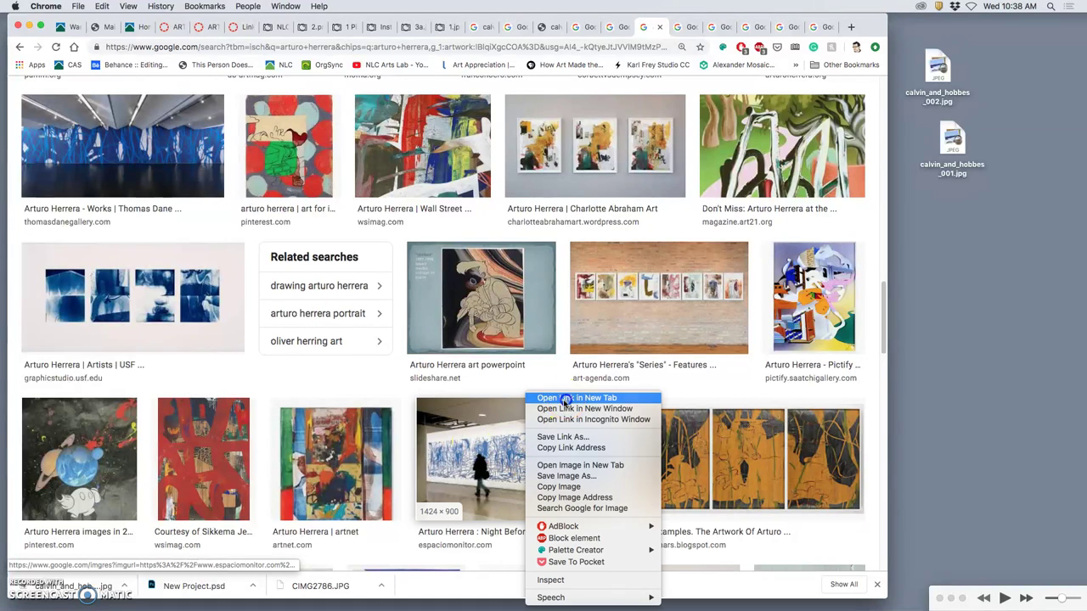
{"action": "left_click", "coordinate": [564, 399]}
{"action": "scroll", "coordinate": [518, 427], "scroll_direction": "down", "scroll_amount": 5}
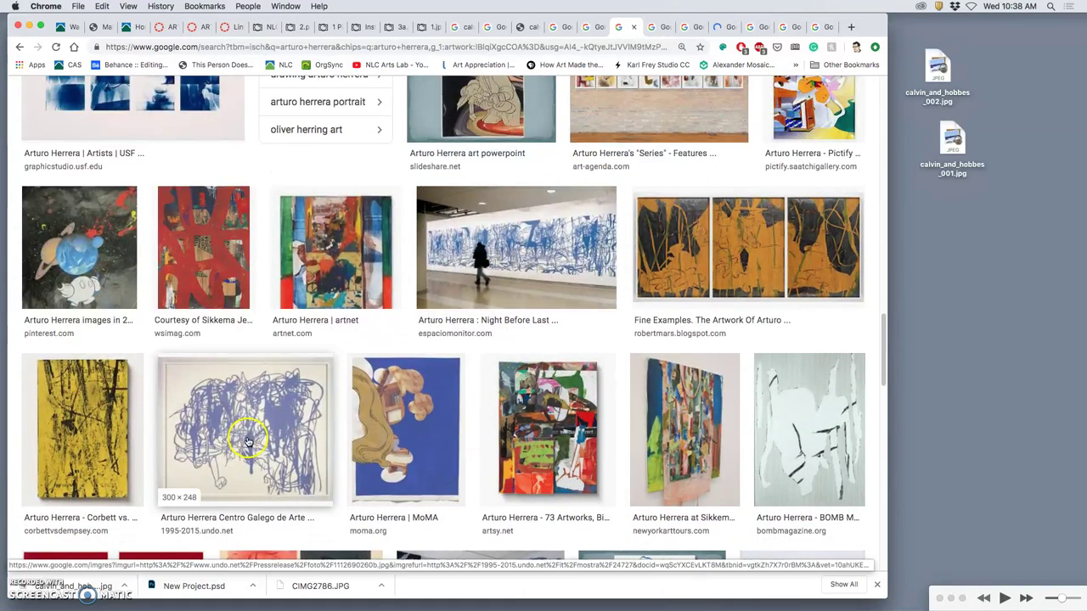
- Open the Centro Galego result in a new tab
{"action": "right_click", "coordinate": [249, 393]}
{"action": "left_click", "coordinate": [286, 398]}
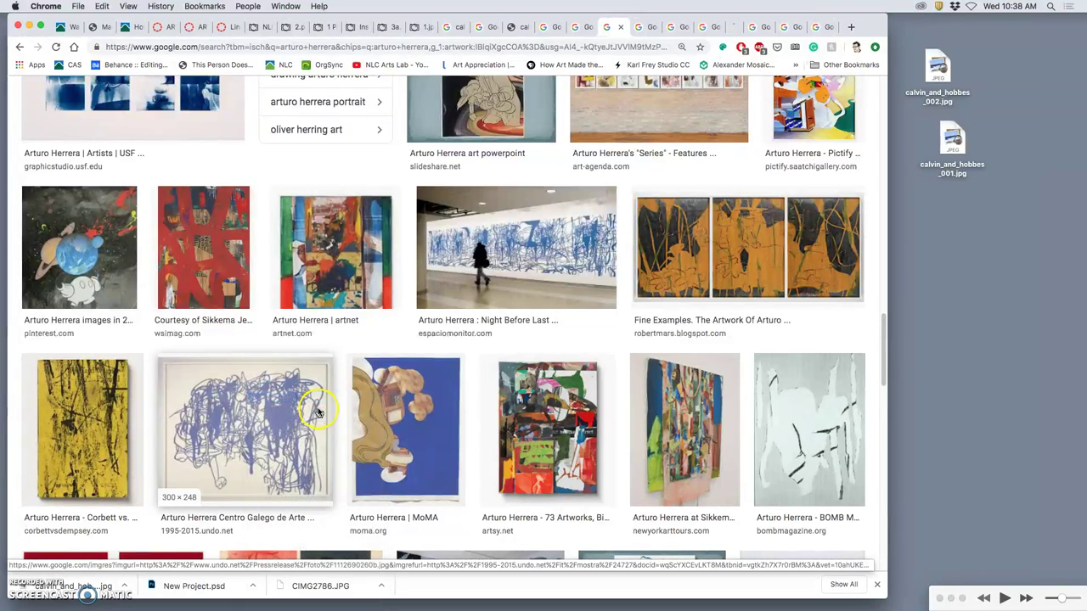
{"action": "scroll", "coordinate": [318, 413], "scroll_direction": "down", "scroll_amount": 2}
{"action": "scroll", "coordinate": [319, 413], "scroll_direction": "down", "scroll_amount": 1}
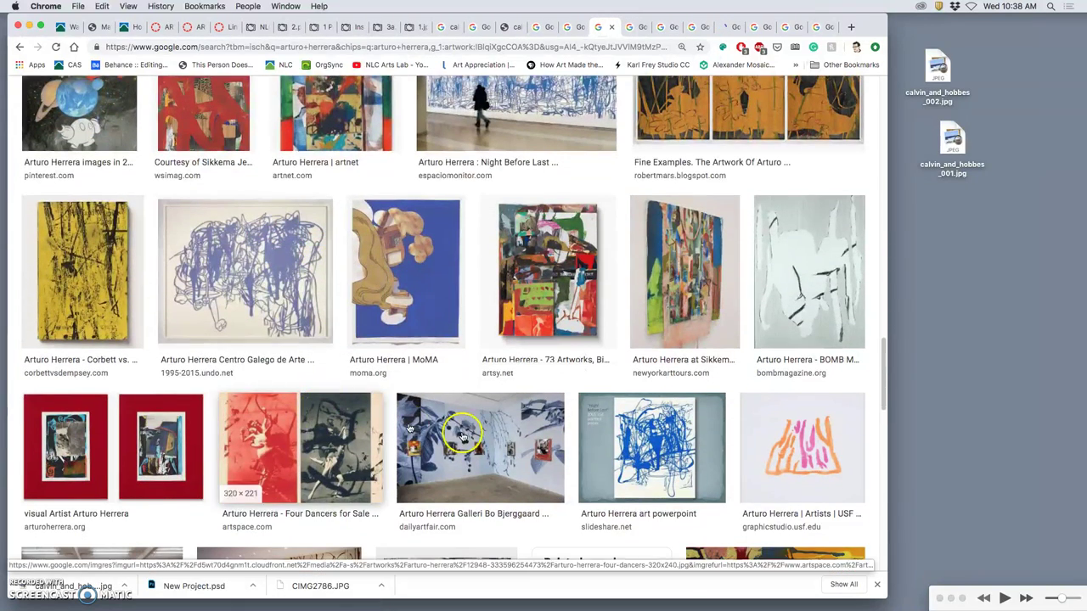
- View the Centro Galego page, declining translation and resetting the zoom
{"action": "left_click", "coordinate": [736, 28]}
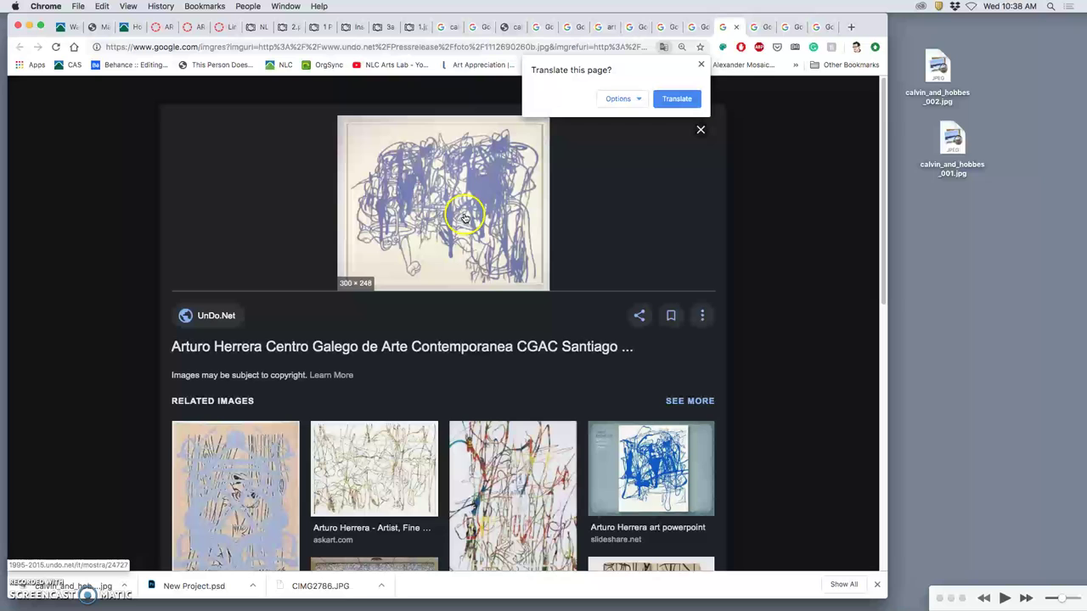
{"action": "left_click", "coordinate": [614, 186]}
{"action": "key", "text": "super+equal"}
{"action": "key", "text": "super+equal"}
{"action": "key", "text": "super+equal"}
{"action": "key", "text": "super+equal"}
{"action": "key", "text": "super+equal"}
{"action": "key", "text": "super+equal"}
{"action": "key", "text": "super+equal"}
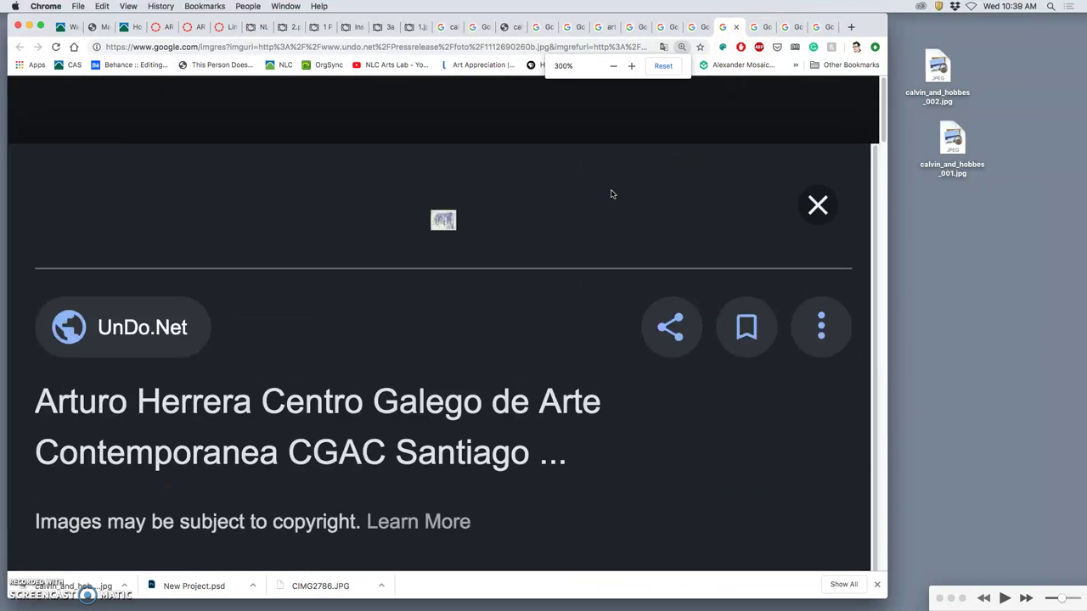
{"action": "key", "text": "super+minus"}
{"action": "key", "text": "super+minus"}
{"action": "key", "text": "super+minus"}
{"action": "key", "text": "super+minus"}
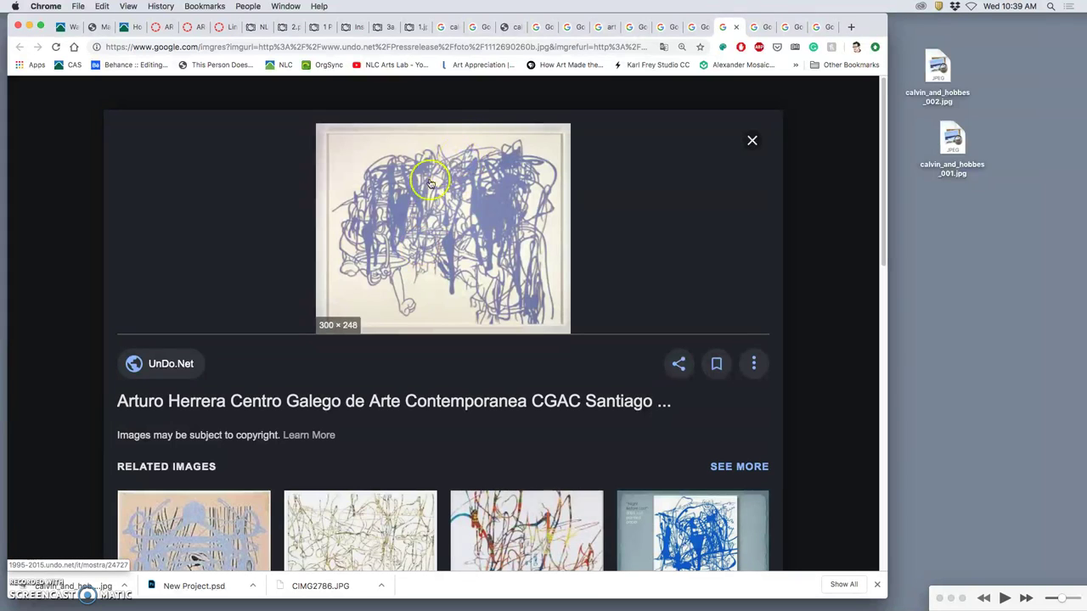
- Open the related askart.com Arturo Herrera line-drawing preview
{"action": "scroll", "coordinate": [577, 382], "scroll_direction": "down", "scroll_amount": 5}
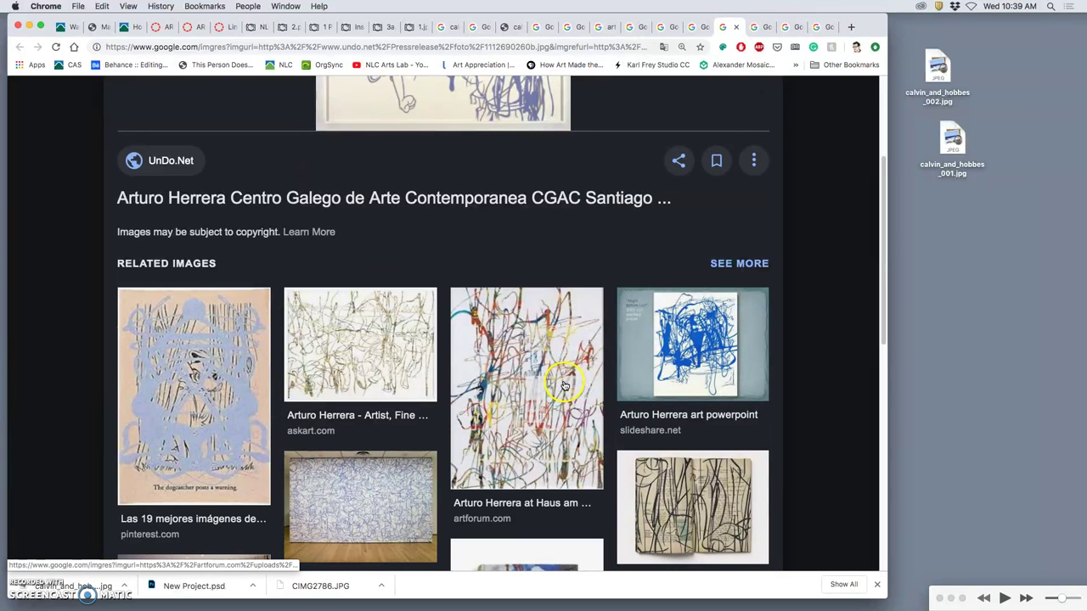
{"action": "scroll", "coordinate": [556, 385], "scroll_direction": "up", "scroll_amount": 4}
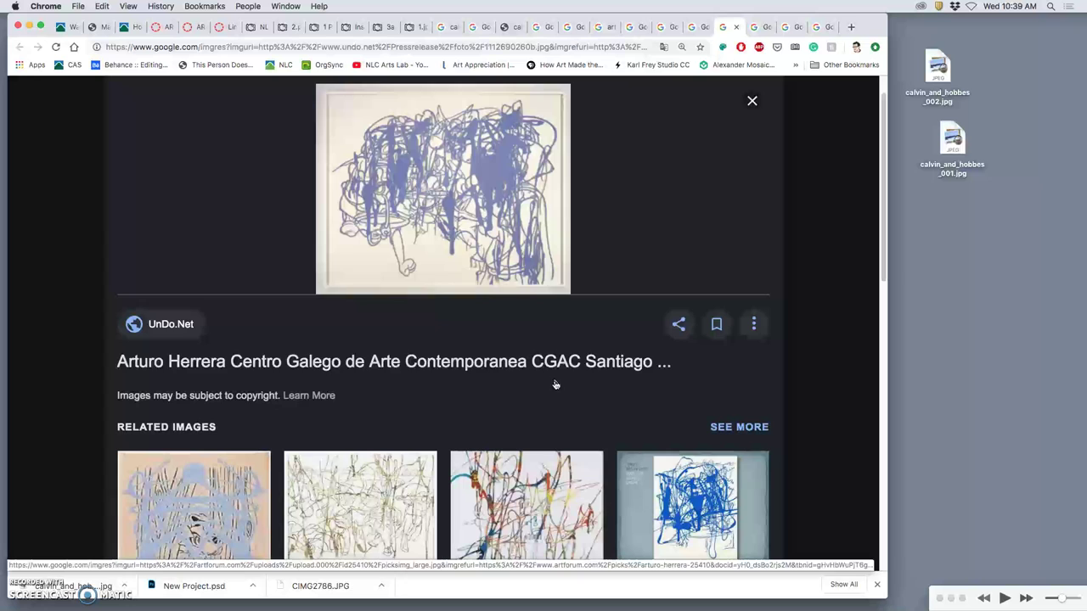
{"action": "left_click", "coordinate": [523, 176]}
{"action": "scroll", "coordinate": [476, 302], "scroll_direction": "down", "scroll_amount": 2}
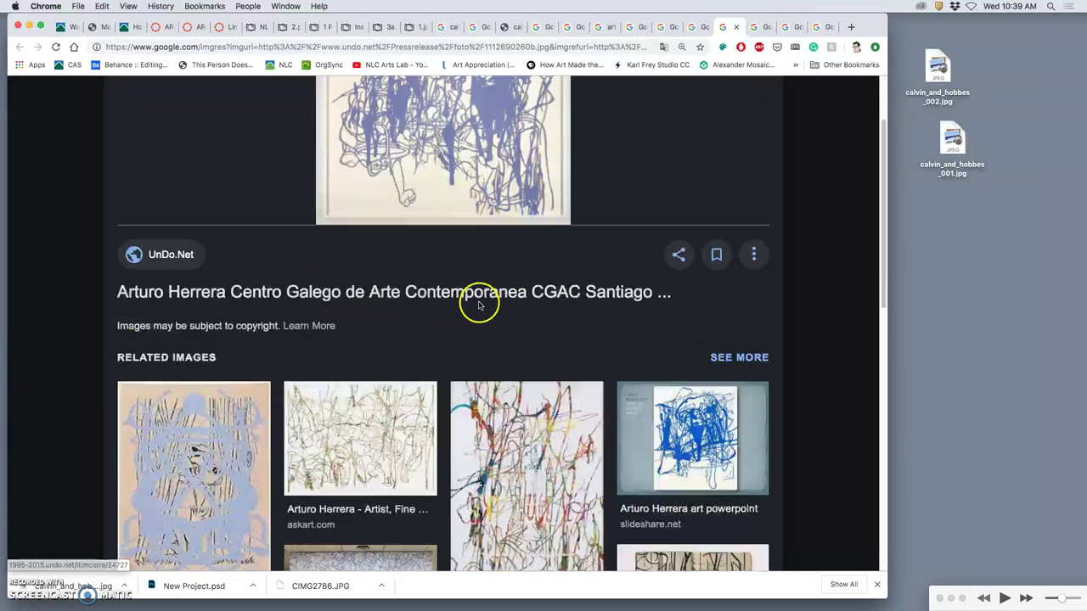
{"action": "left_click", "coordinate": [376, 338]}
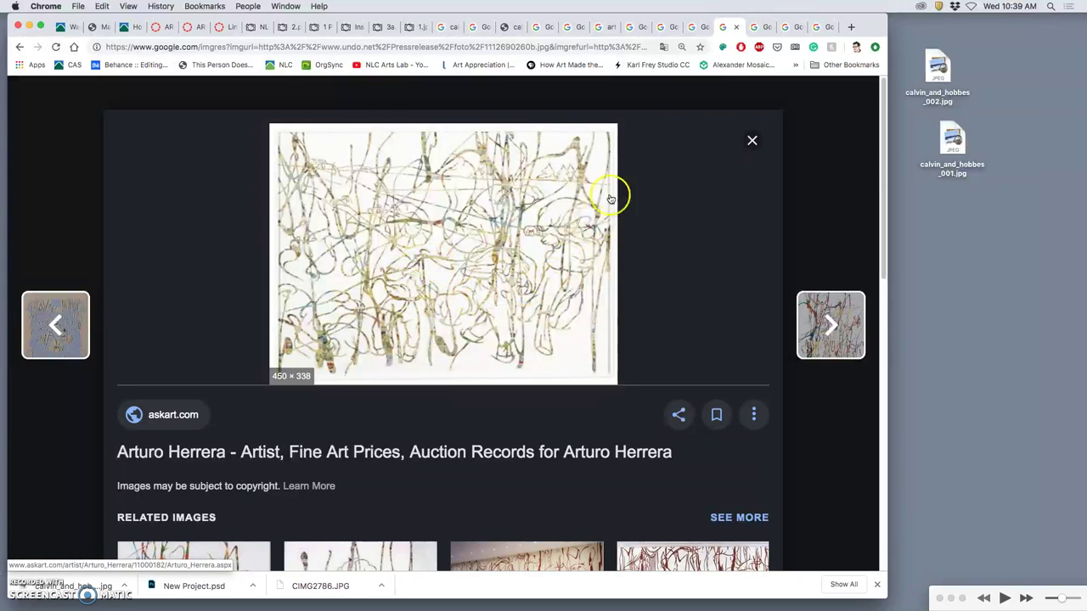
- From the Night Before Last related images, preview Tate's 2001 'Untitled' wall drawing, enlarged slightly
{"action": "left_click", "coordinate": [752, 26]}
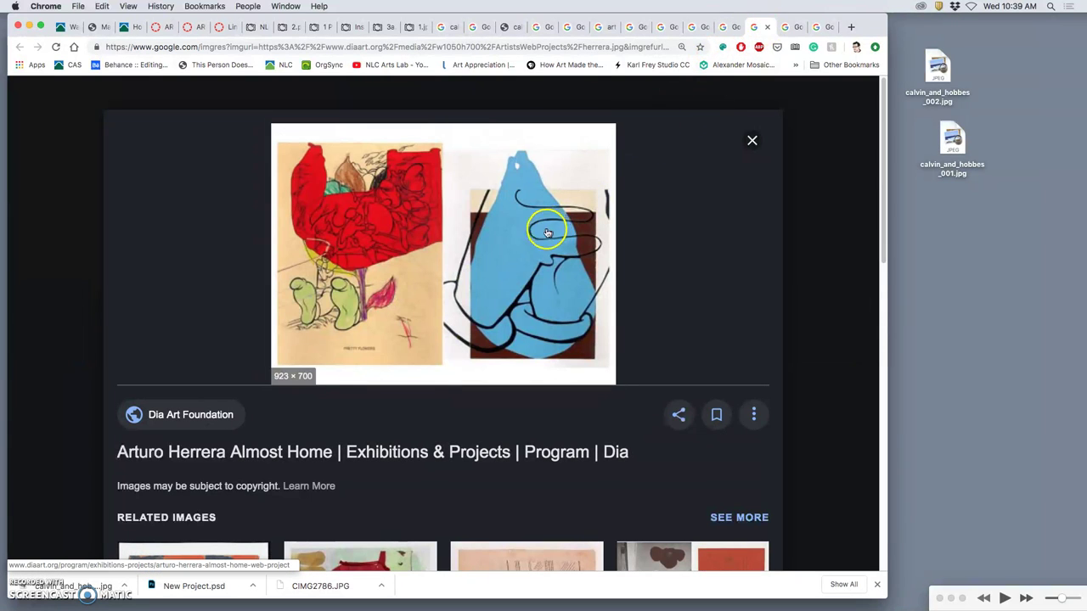
{"action": "left_click", "coordinate": [695, 27]}
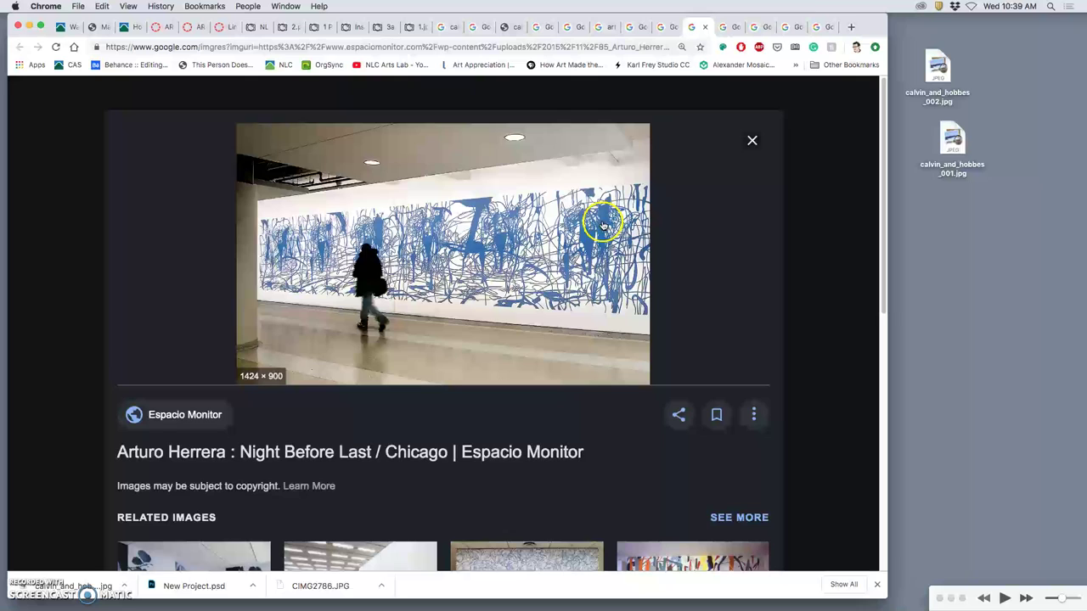
{"action": "scroll", "coordinate": [537, 293], "scroll_direction": "down", "scroll_amount": 10}
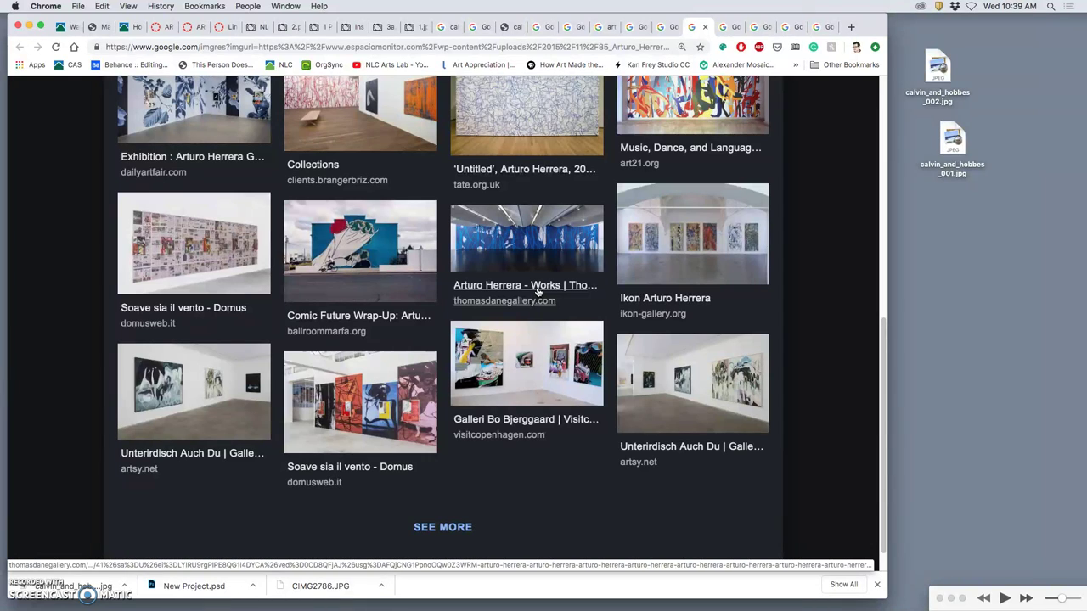
{"action": "scroll", "coordinate": [538, 290], "scroll_direction": "up", "scroll_amount": 3}
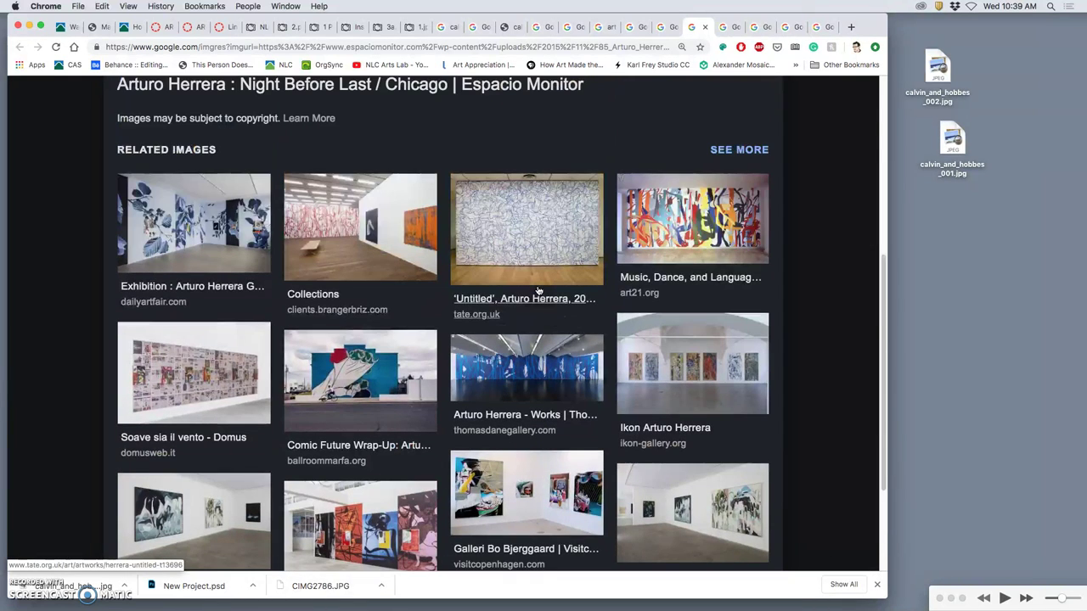
{"action": "left_click", "coordinate": [533, 238]}
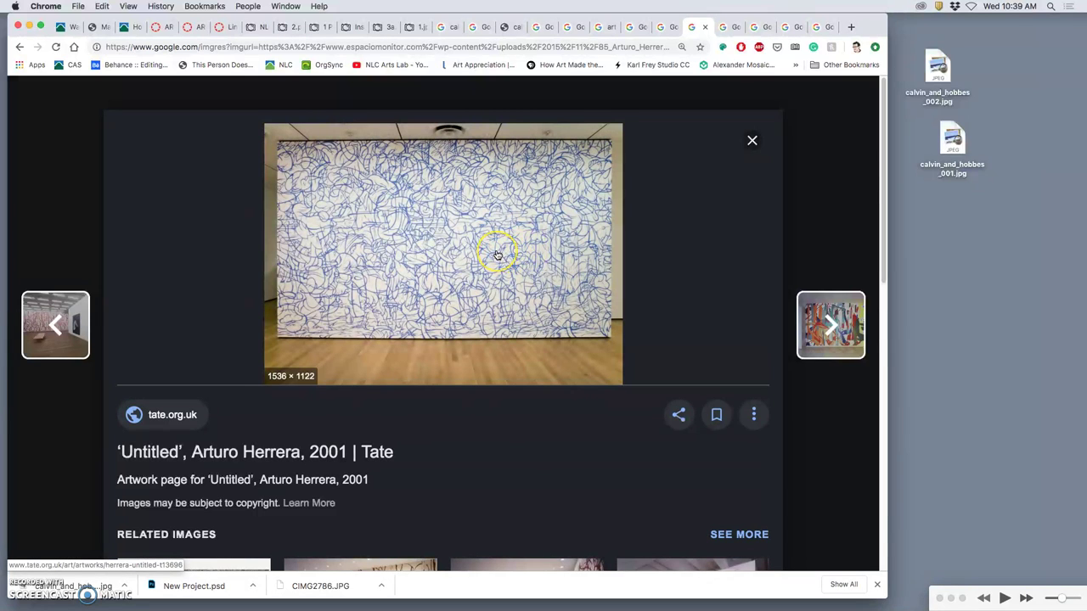
{"action": "key", "text": "super+equal"}
{"action": "key", "text": "super+equal"}
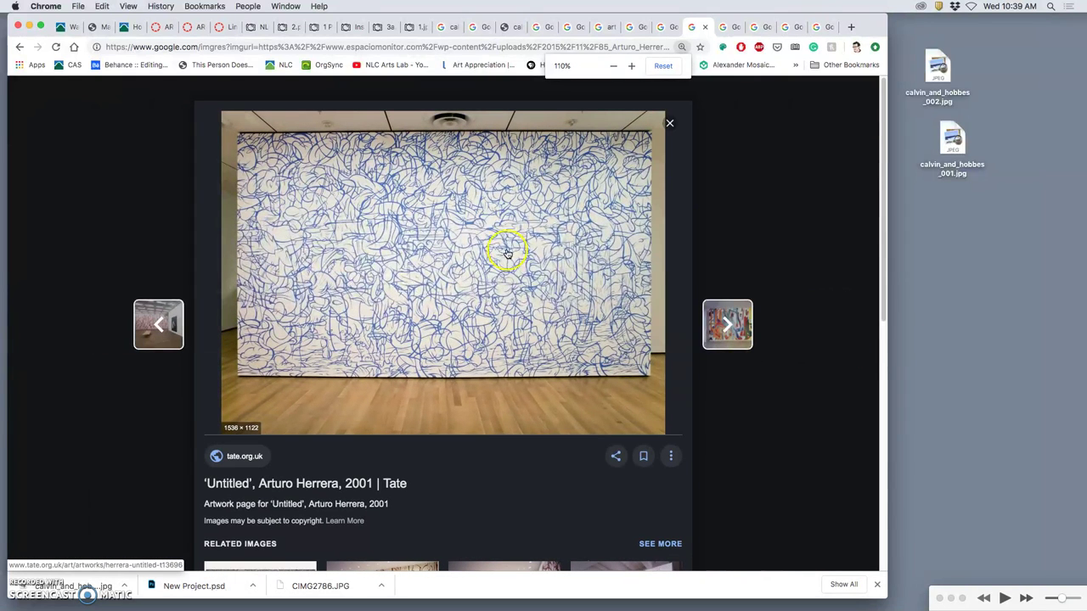
{"action": "right_click", "coordinate": [497, 251]}
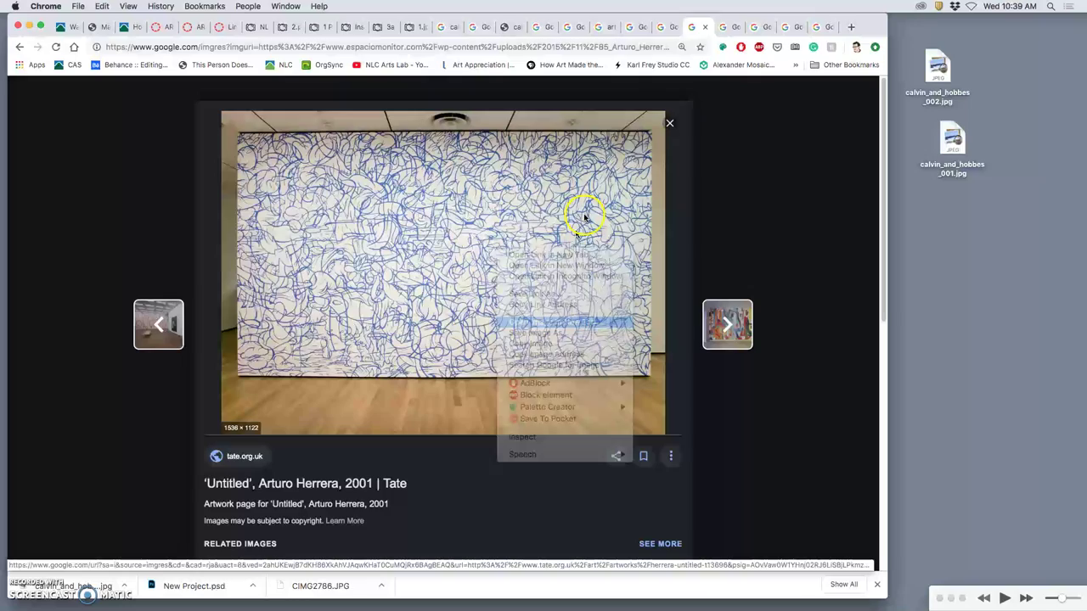
- View the Tate wall drawing at actual size in its own tab, then return to Photobucket
{"action": "left_click", "coordinate": [696, 27]}
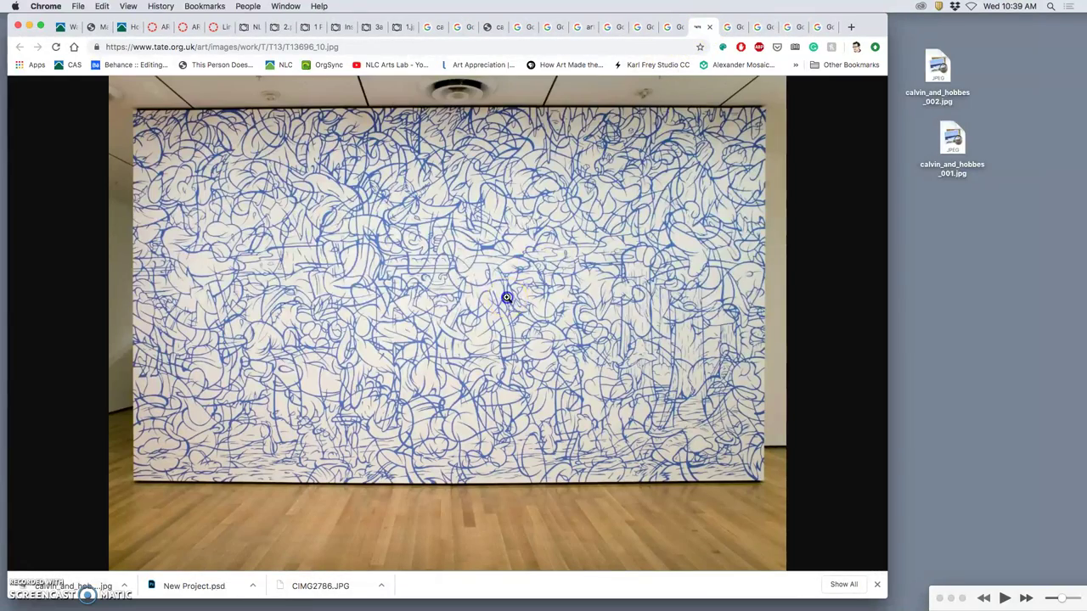
{"action": "left_click", "coordinate": [506, 298]}
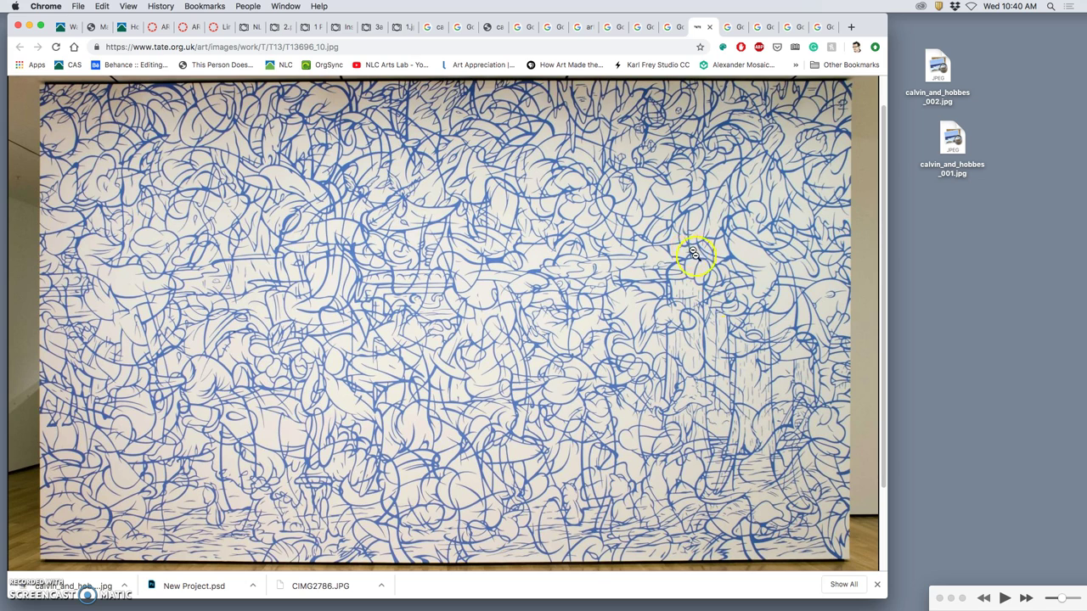
{"action": "left_click", "coordinate": [674, 27]}
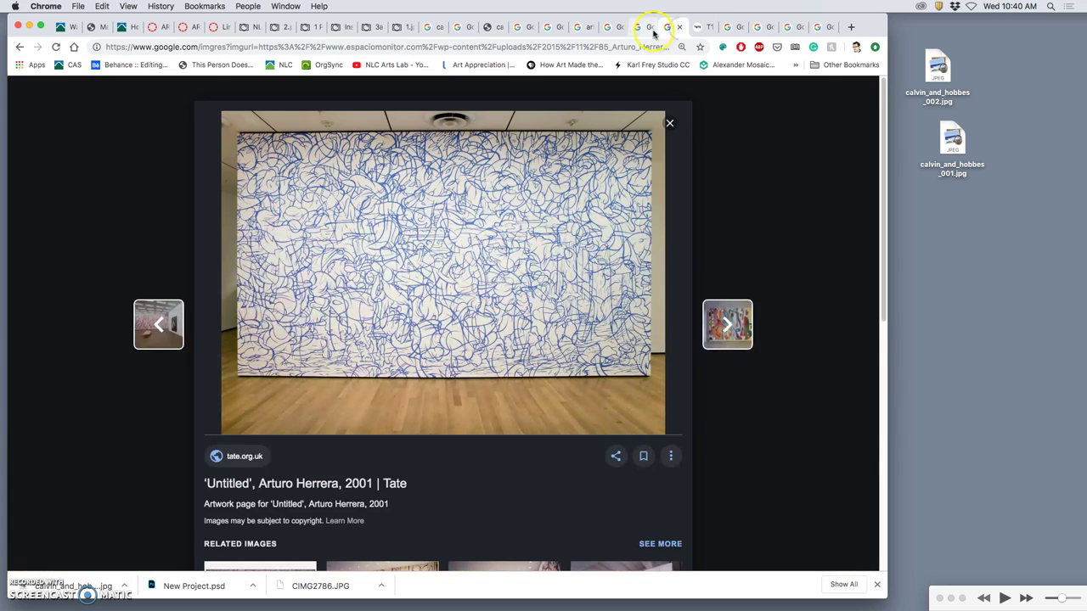
{"action": "left_click", "coordinate": [652, 33]}
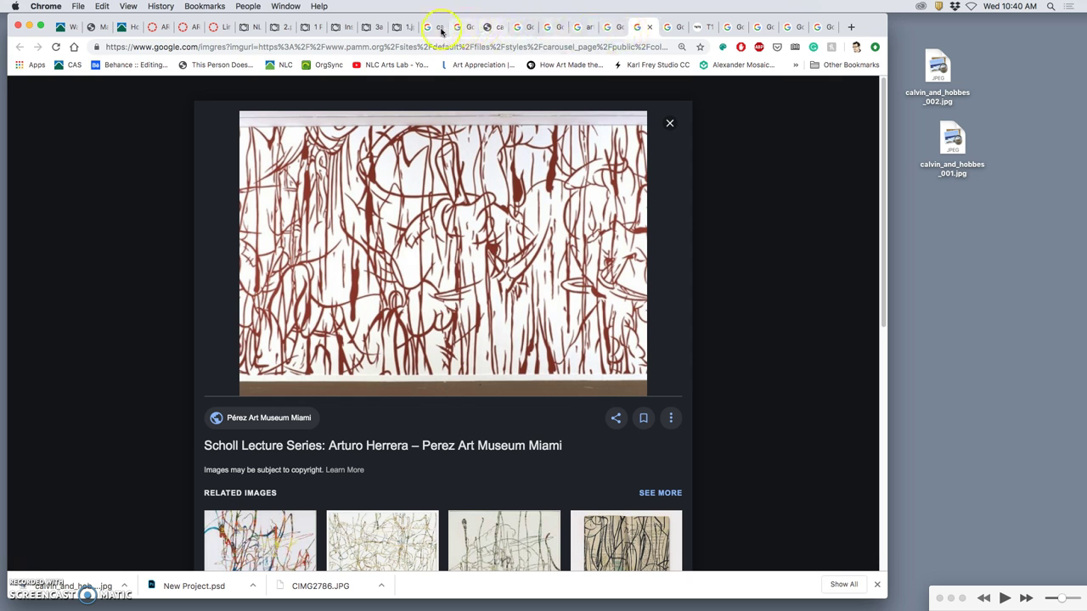
{"action": "left_click", "coordinate": [399, 29]}
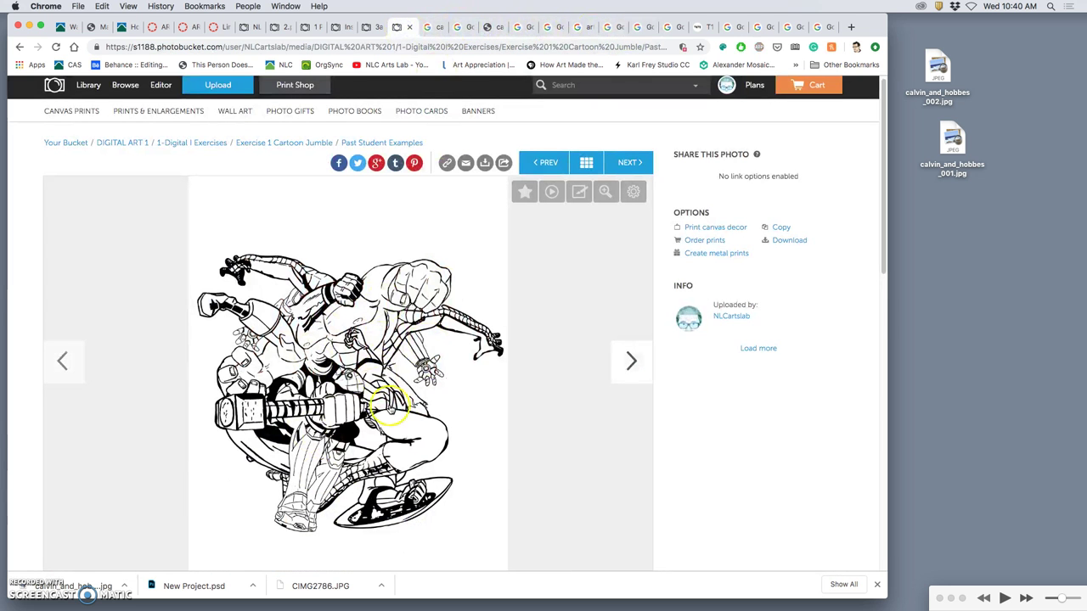
- Page through two more past student examples, then eight instructor demonstration collages
{"action": "left_click", "coordinate": [628, 364]}
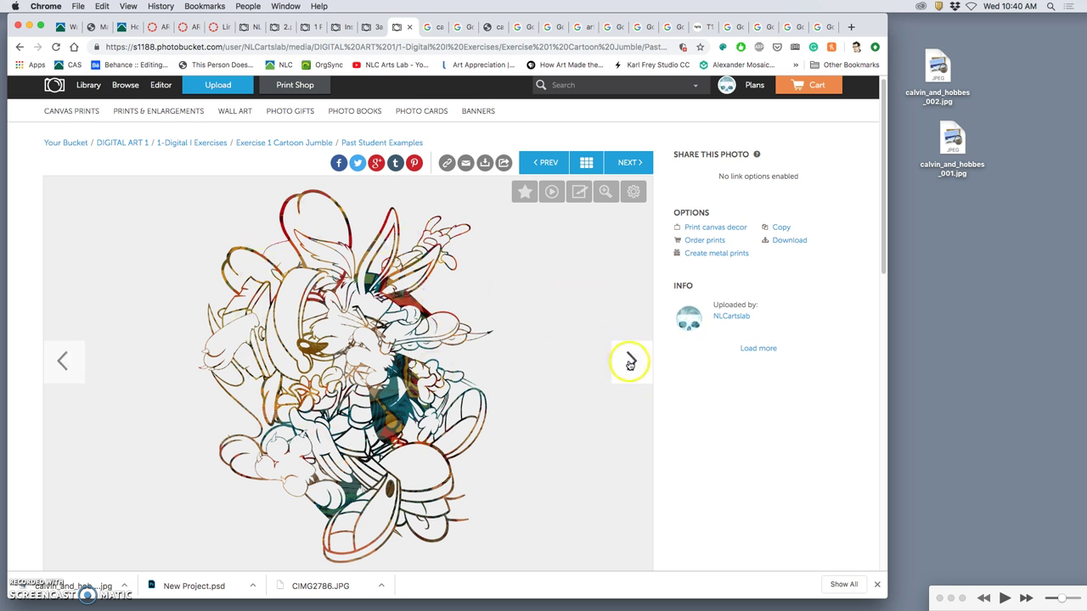
{"action": "left_click", "coordinate": [630, 363]}
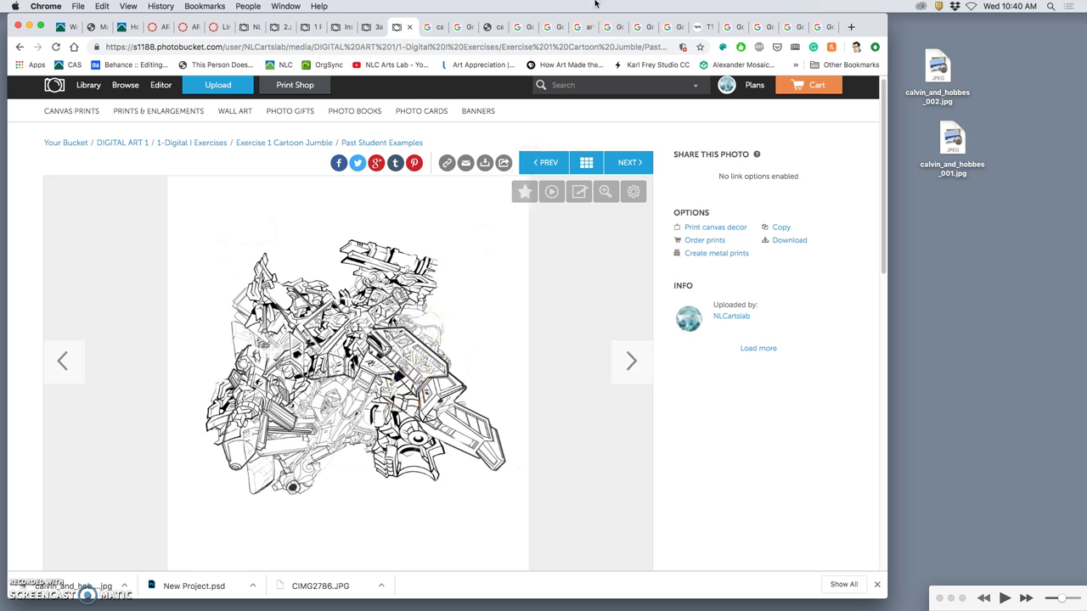
{"action": "left_click", "coordinate": [379, 28]}
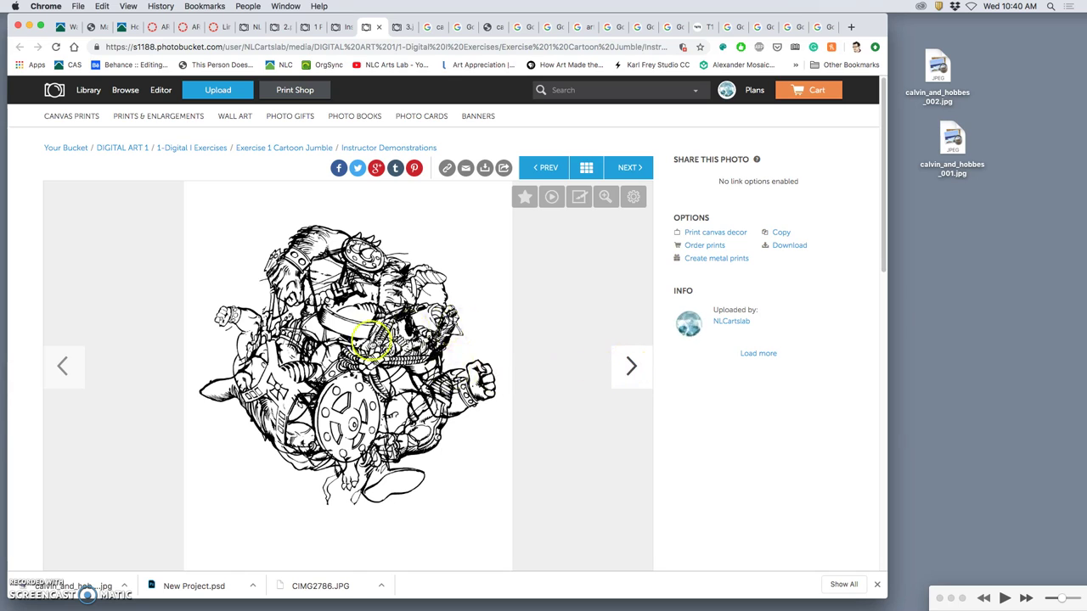
{"action": "left_click", "coordinate": [631, 371]}
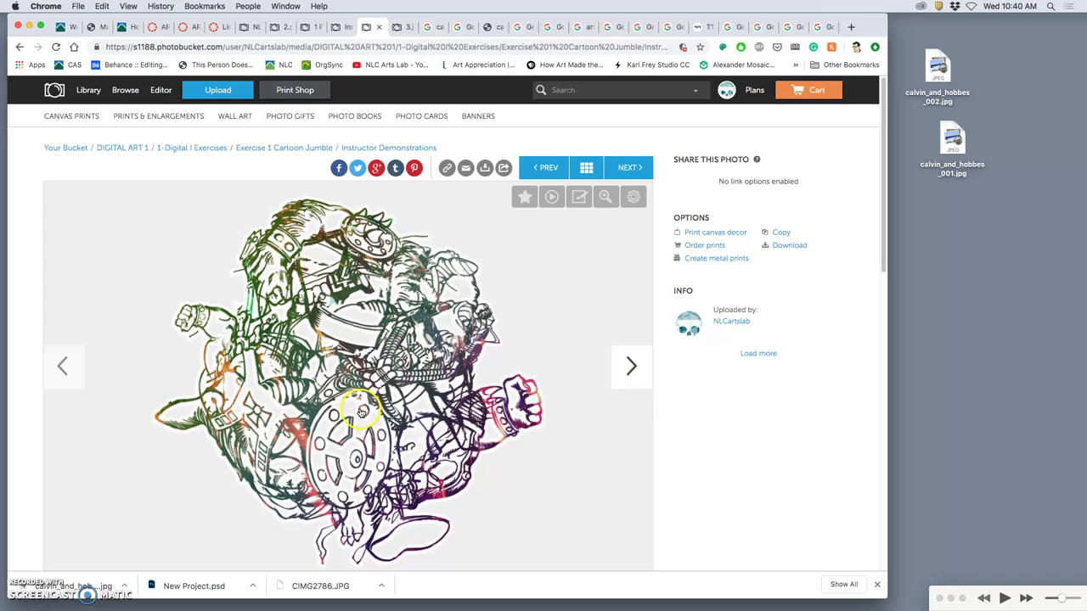
{"action": "left_click", "coordinate": [630, 369]}
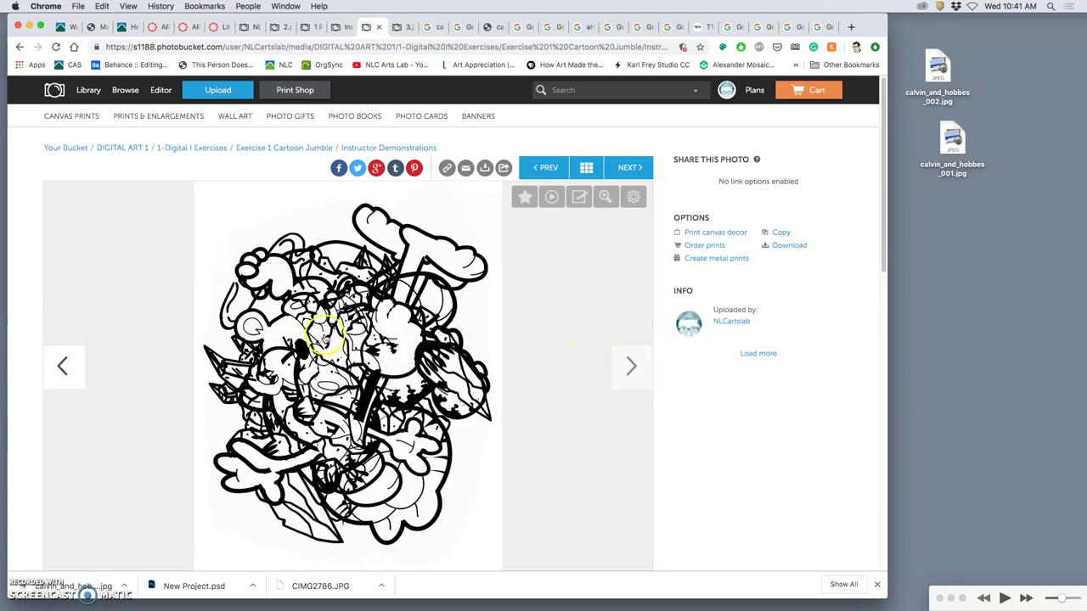
{"action": "left_click", "coordinate": [631, 370]}
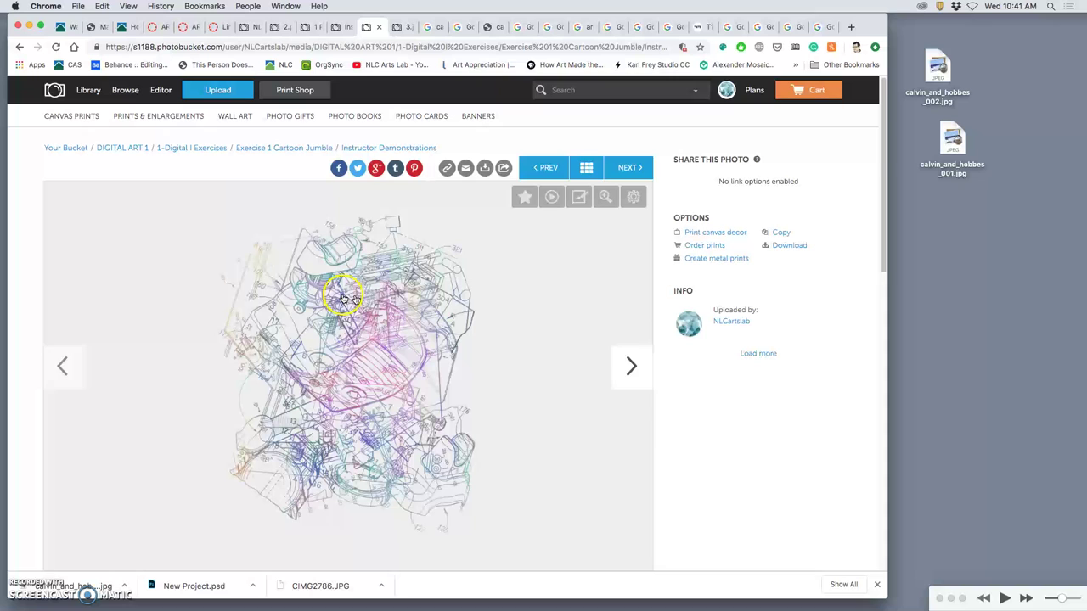
{"action": "left_click", "coordinate": [631, 370]}
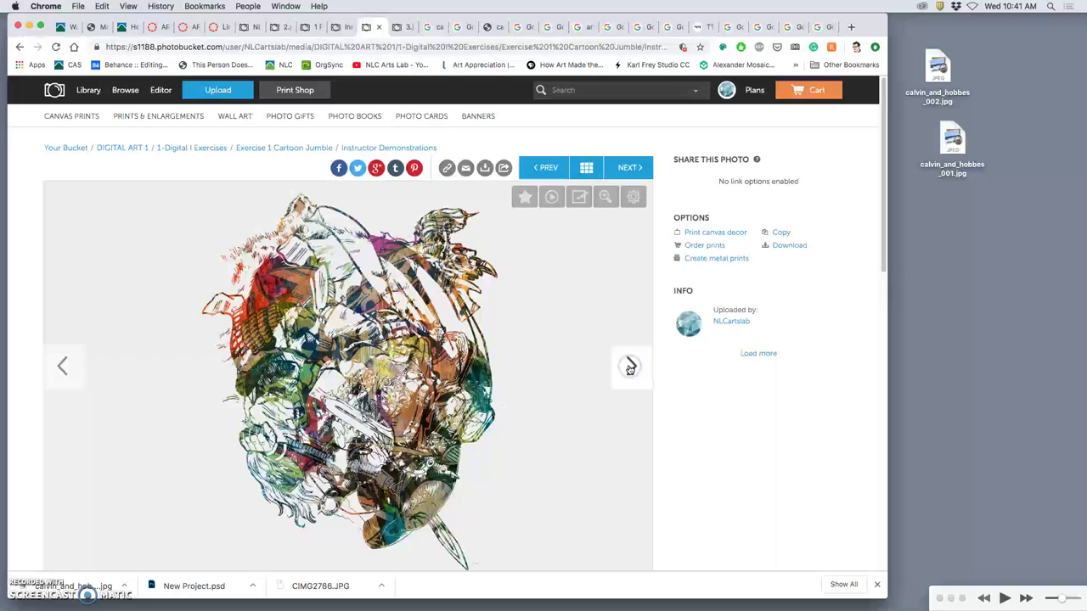
{"action": "left_click", "coordinate": [630, 369]}
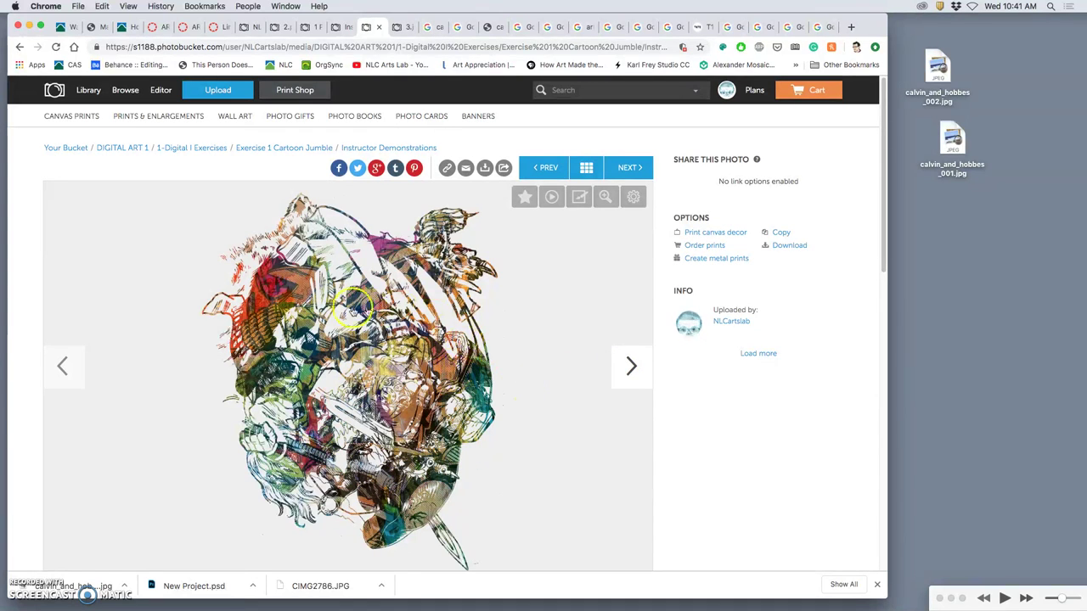
{"action": "left_click", "coordinate": [632, 368]}
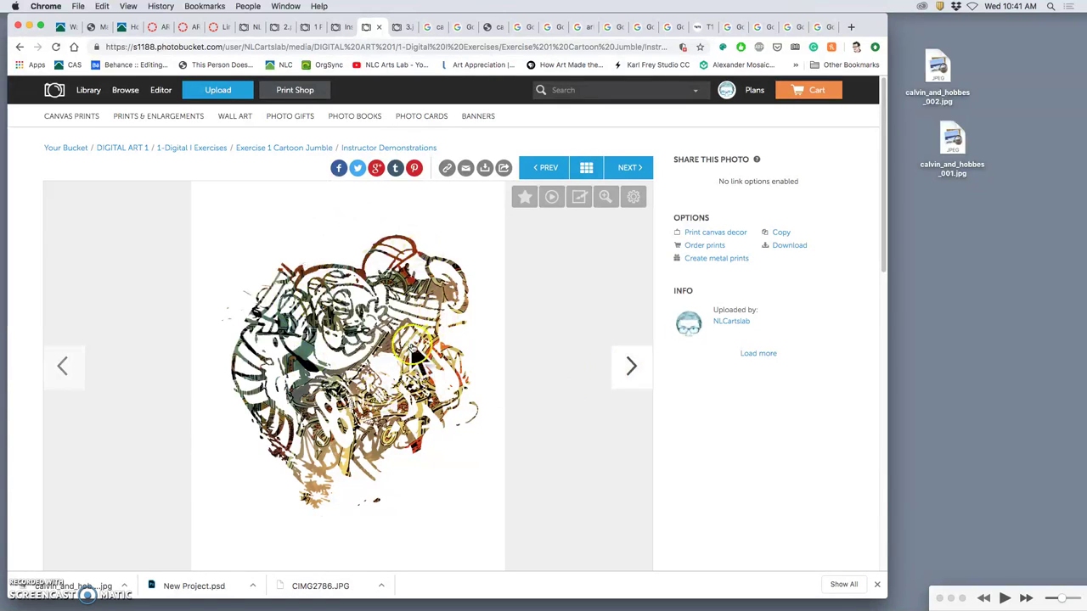
{"action": "left_click", "coordinate": [632, 369]}
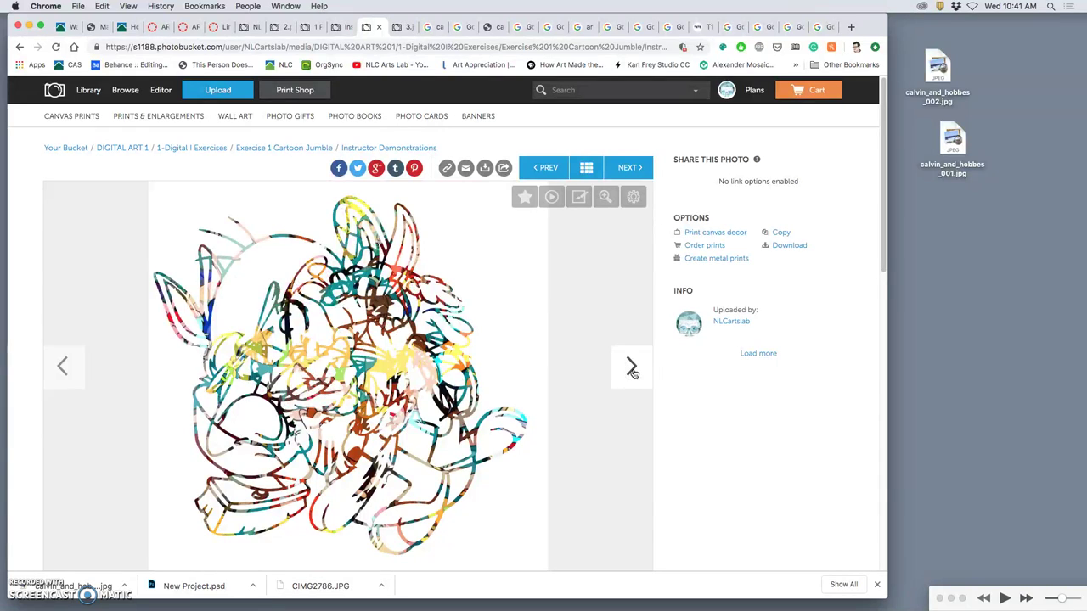
{"action": "left_click", "coordinate": [632, 369]}
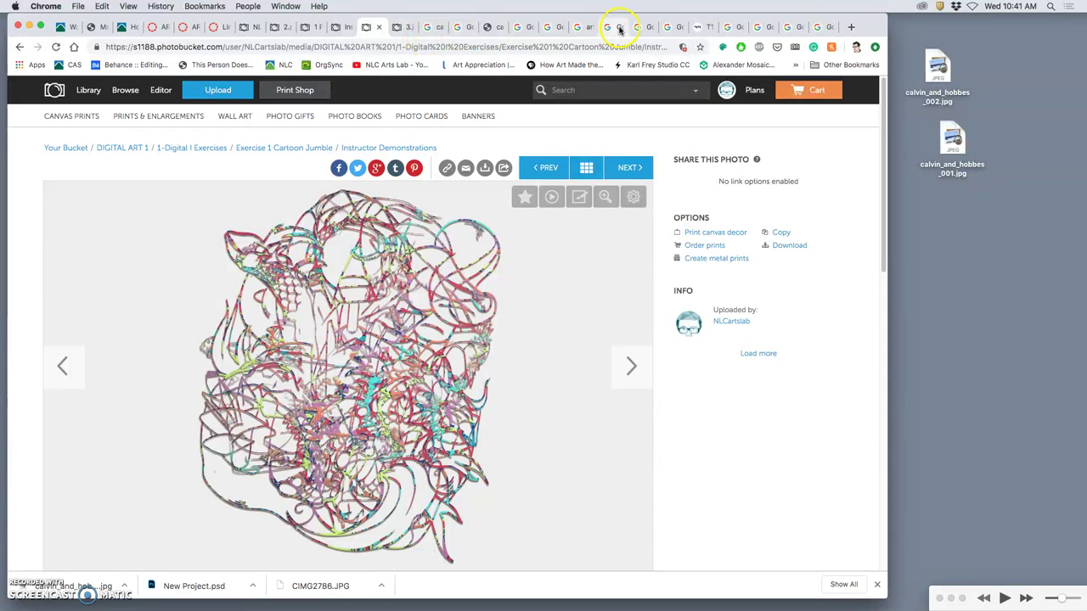
- Close ten leftover Arturo Herrera tabs until the Calvin & Hobbes 2000 × 2386 result shows
{"action": "left_click", "coordinate": [825, 28]}
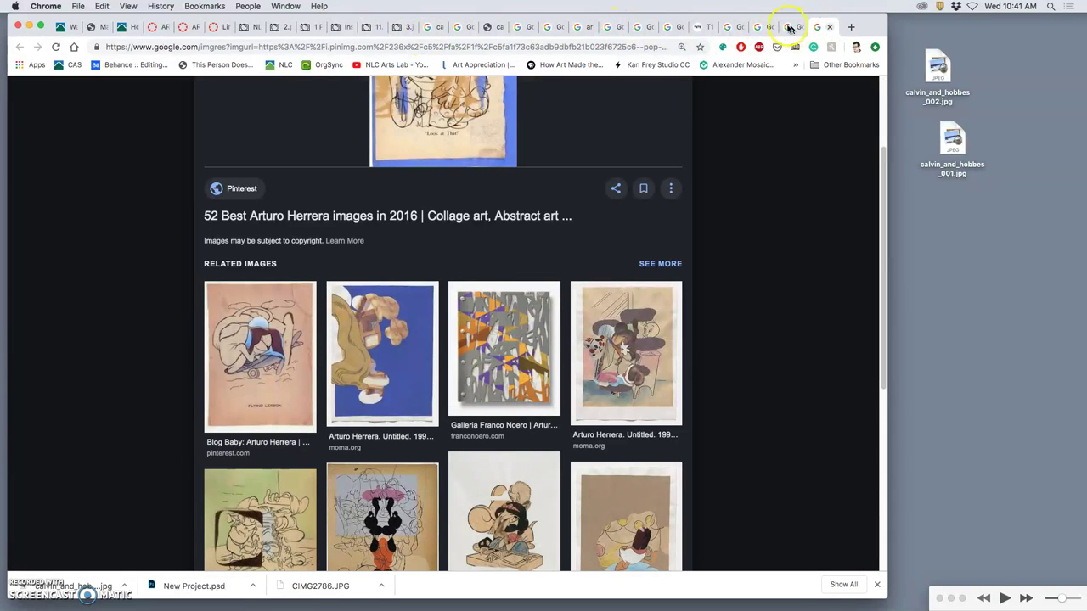
{"action": "left_click", "coordinate": [731, 28]}
{"action": "left_click", "coordinate": [735, 29]}
{"action": "left_click", "coordinate": [741, 28]}
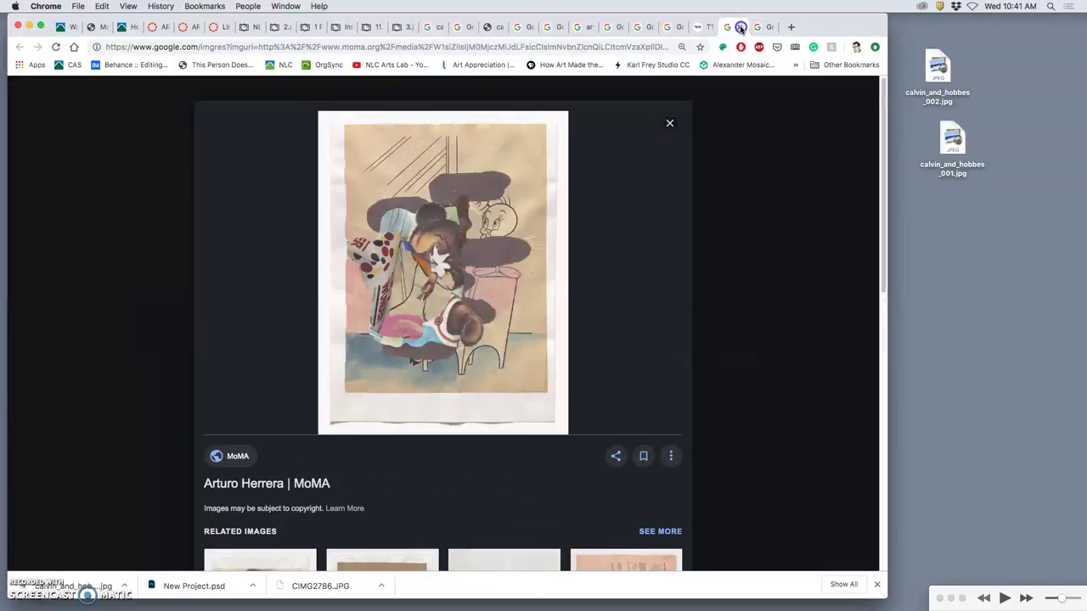
{"action": "left_click", "coordinate": [741, 28]}
{"action": "left_click", "coordinate": [741, 28]}
{"action": "left_click", "coordinate": [740, 28]}
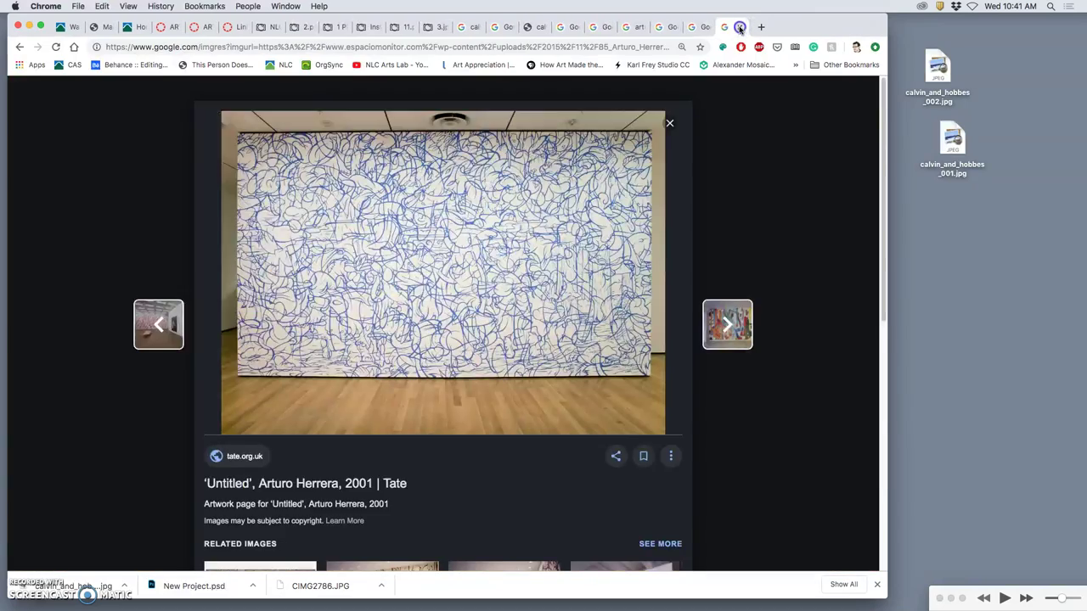
{"action": "left_click", "coordinate": [741, 28]}
{"action": "left_click", "coordinate": [741, 29]}
{"action": "left_click", "coordinate": [741, 28]}
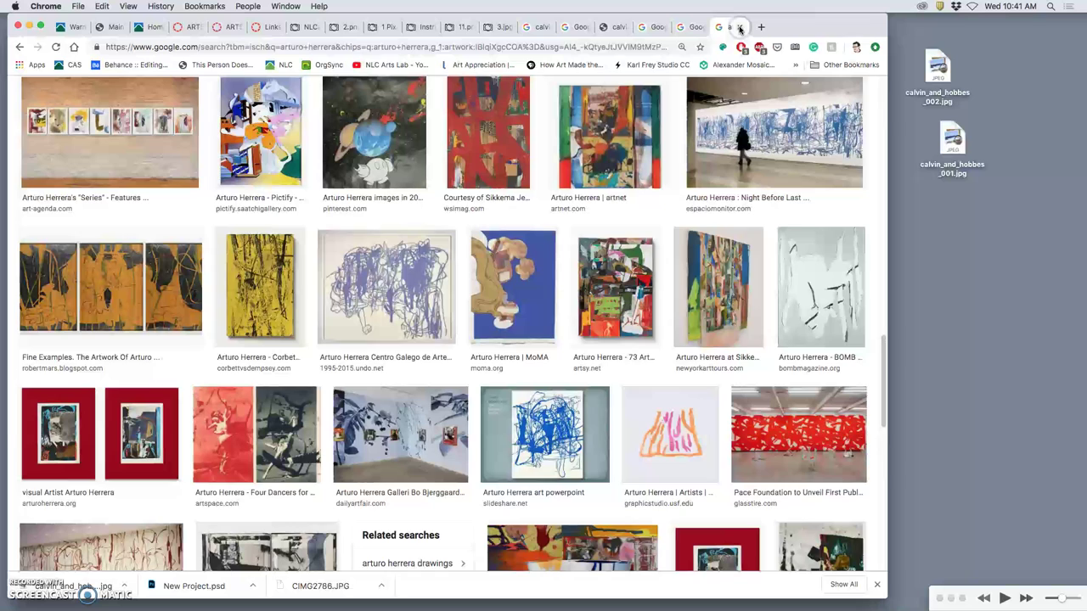
{"action": "left_click", "coordinate": [740, 28]}
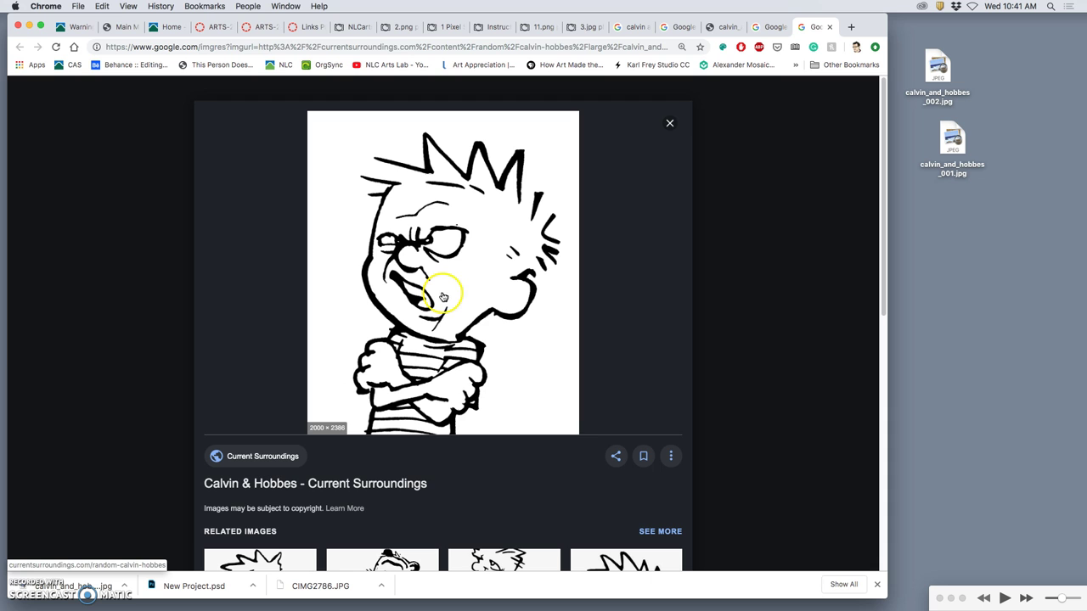
- Open the arms-crossed Calvin image full size and save it to the desktop as calvin_and_hobbes_004.jpg
{"action": "right_click", "coordinate": [455, 241]}
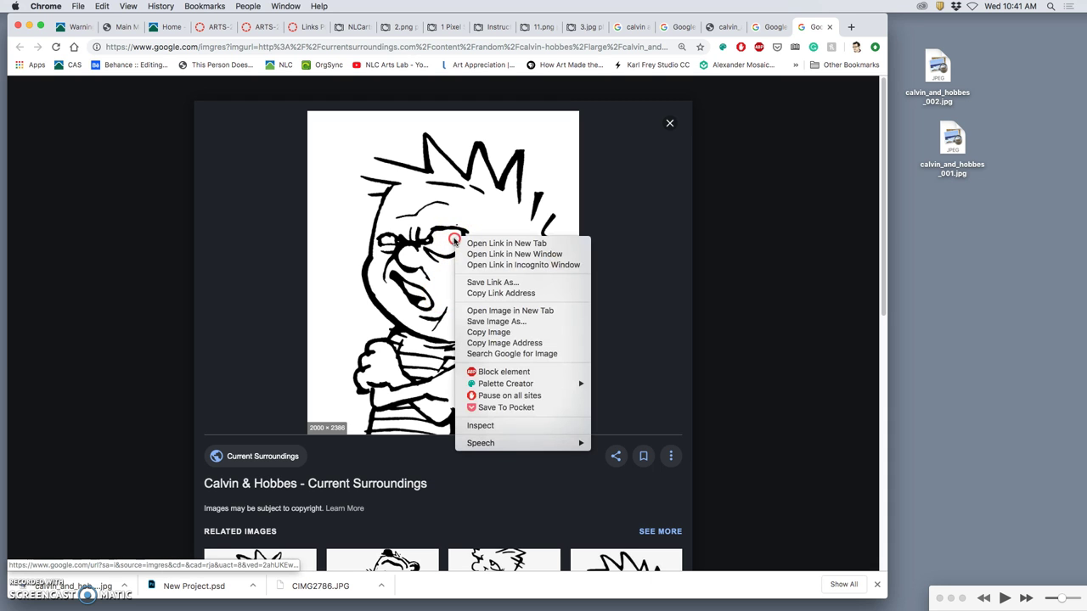
{"action": "left_click", "coordinate": [504, 312]}
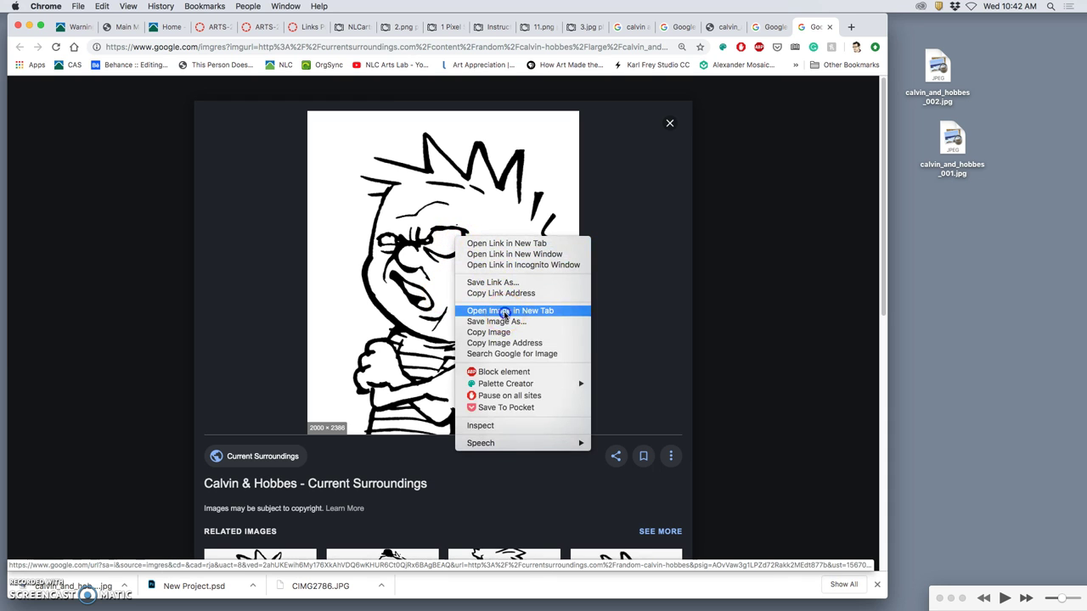
{"action": "left_click", "coordinate": [817, 27]}
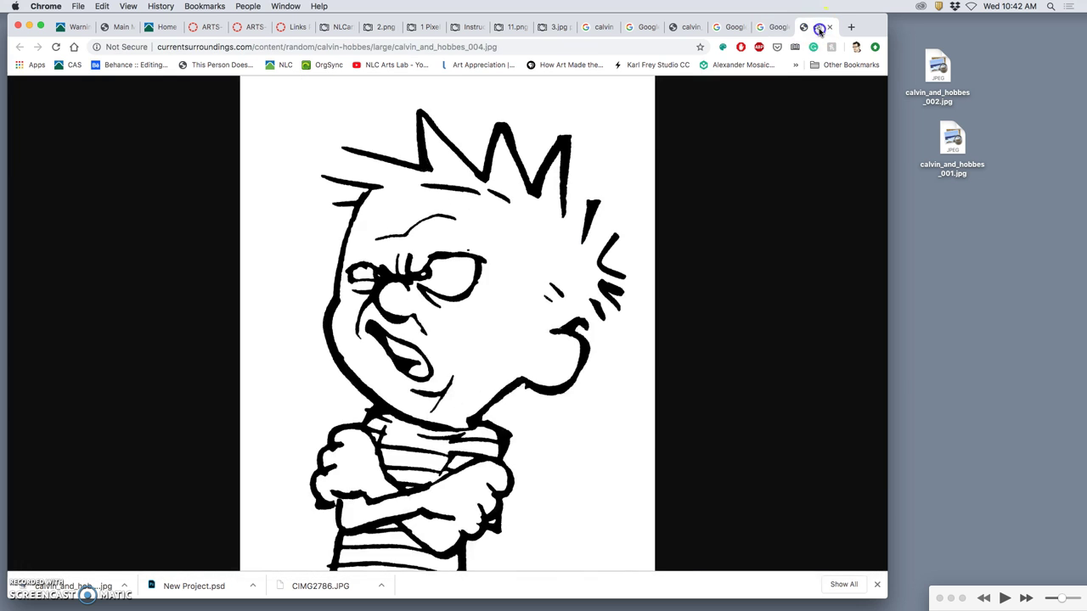
{"action": "left_click", "coordinate": [491, 275]}
{"action": "scroll", "coordinate": [541, 303], "scroll_direction": "down", "scroll_amount": 5}
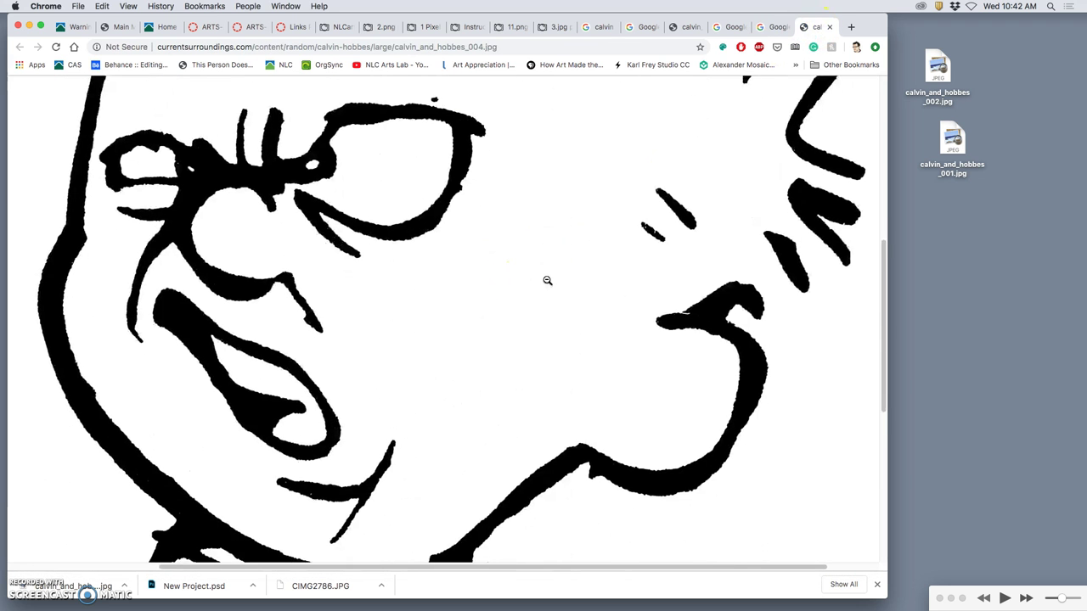
{"action": "left_click_drag", "start_coordinate": [538, 296], "coordinate": [945, 231]}
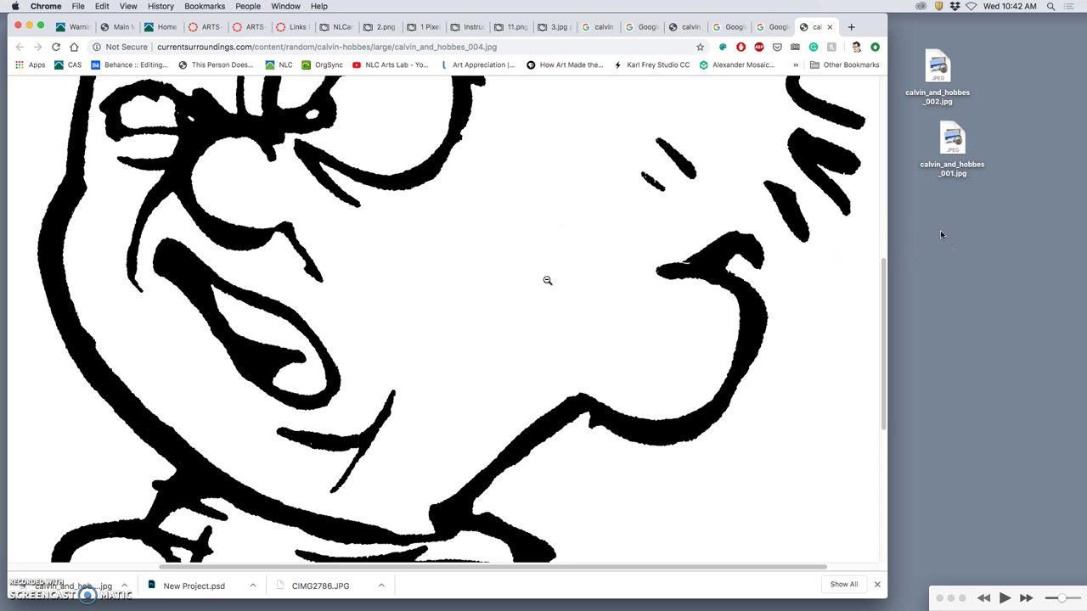
{"action": "mouse_move", "coordinate": [941, 233]}
{"action": "left_mouse_down"}
{"action": "mouse_move", "coordinate": [987, 226]}
{"action": "mouse_move", "coordinate": [944, 235]}
{"action": "left_mouse_up"}
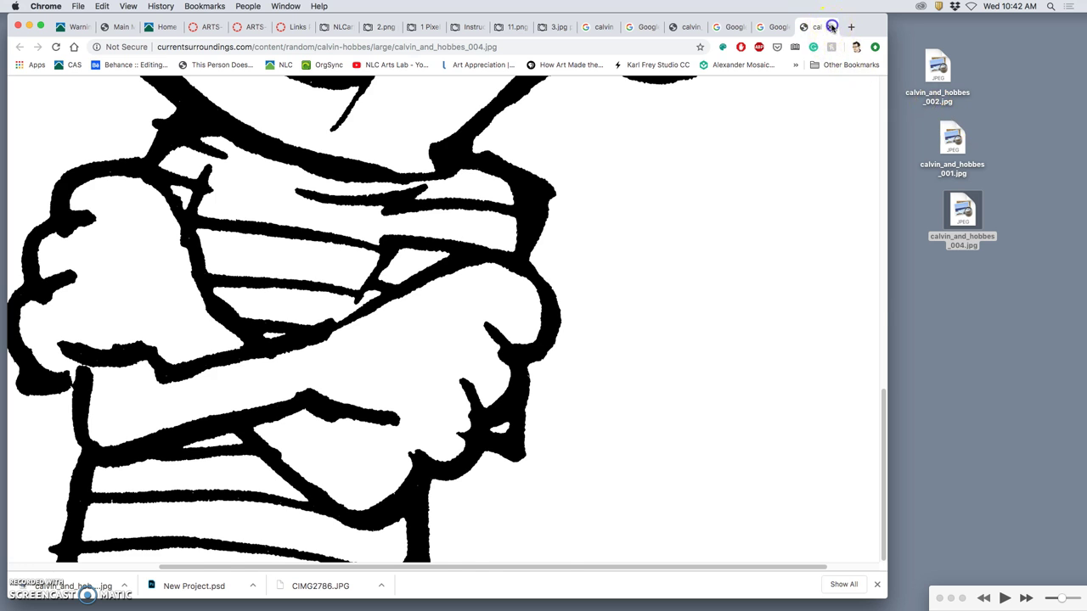
- Close both Calvin tabs and bring up the options for the Calvin bike image
{"action": "left_click", "coordinate": [830, 27]}
{"action": "left_click", "coordinate": [832, 27]}
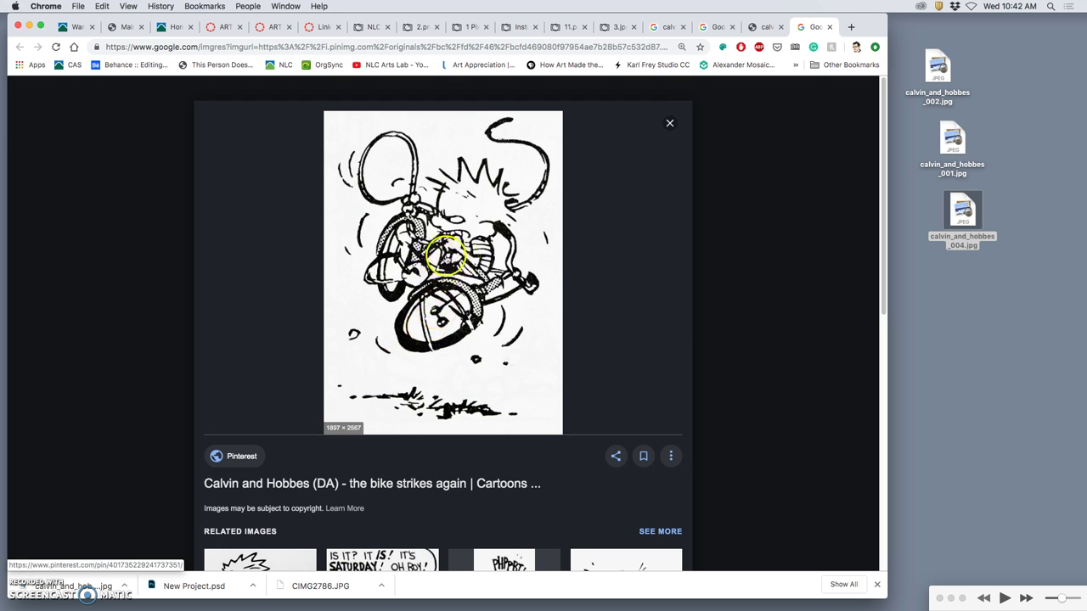
{"action": "right_click", "coordinate": [466, 228]}
- Open the Calvin bike drawing full size, copy it to the desktop, and close its tabs
{"action": "left_click", "coordinate": [510, 298]}
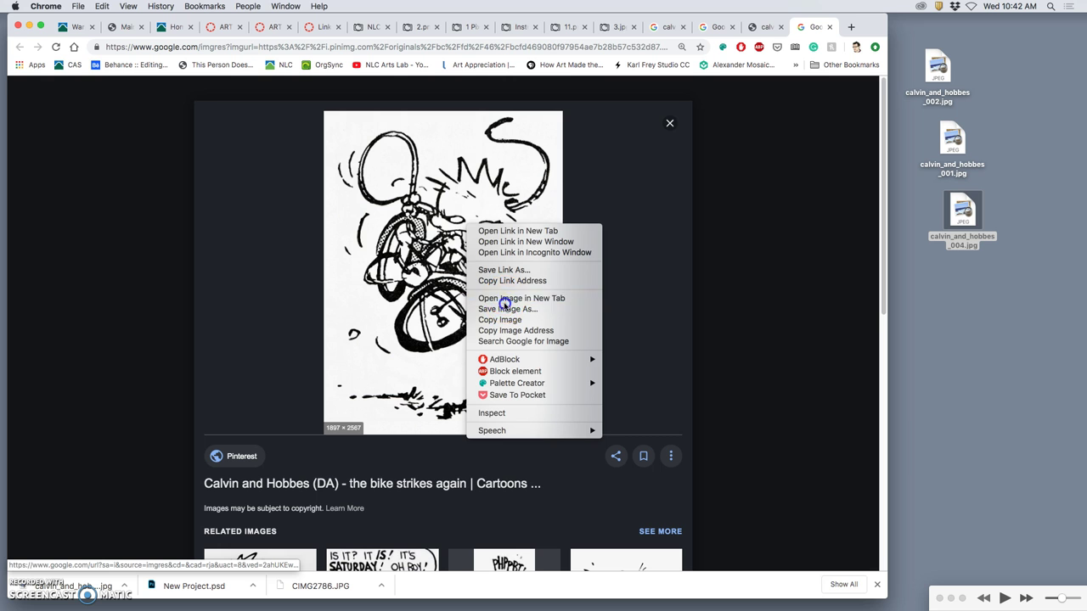
{"action": "left_click", "coordinate": [820, 27]}
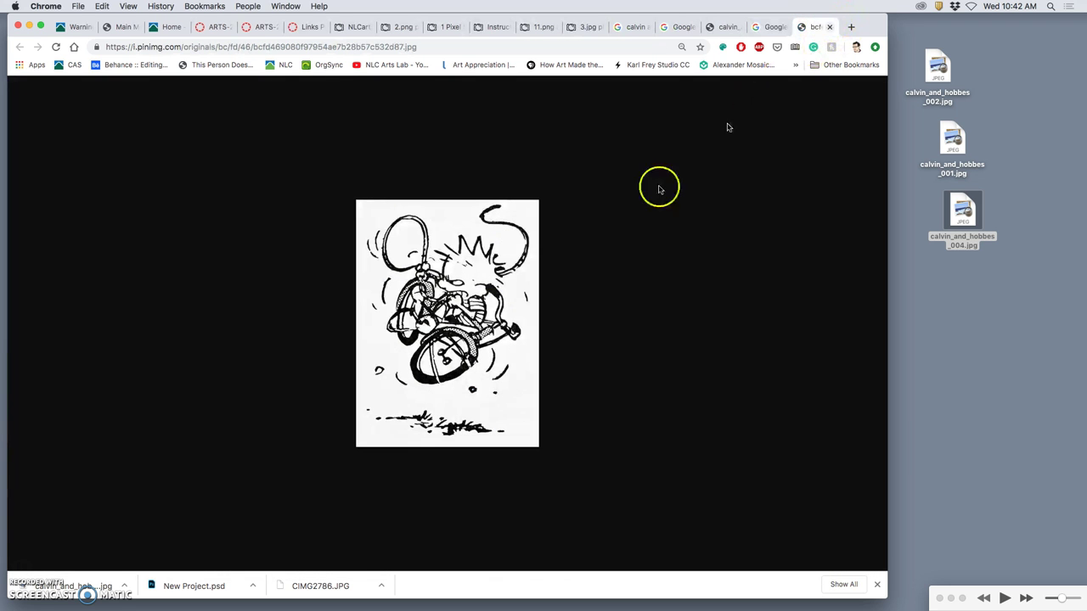
{"action": "left_click", "coordinate": [478, 304]}
{"action": "scroll", "coordinate": [501, 308], "scroll_direction": "up", "scroll_amount": 5}
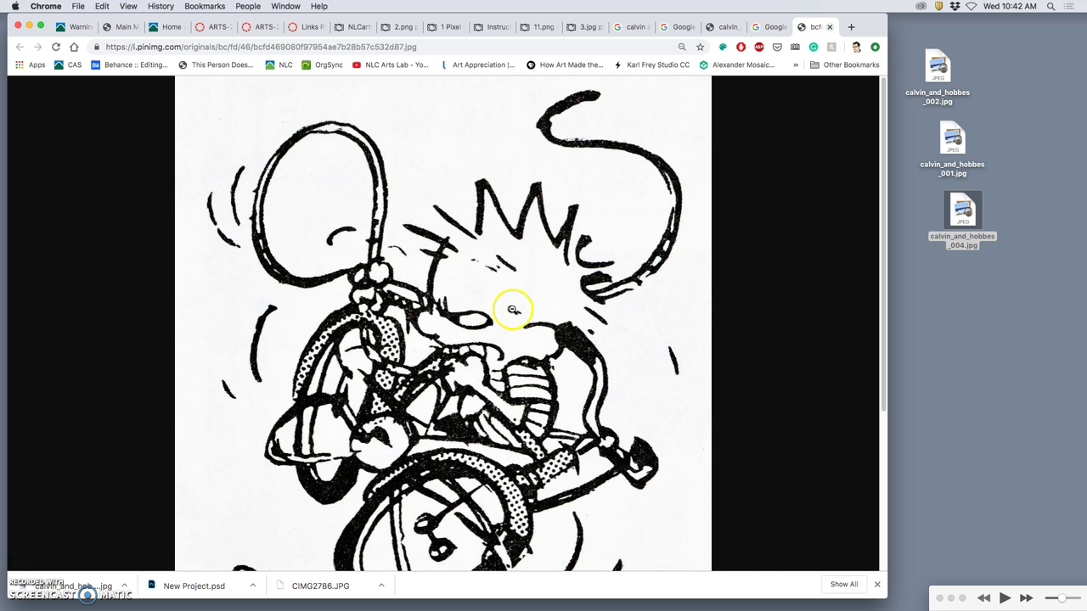
{"action": "left_click", "coordinate": [556, 303]}
{"action": "left_click", "coordinate": [510, 299]}
{"action": "scroll", "coordinate": [514, 304], "scroll_direction": "up", "scroll_amount": 5}
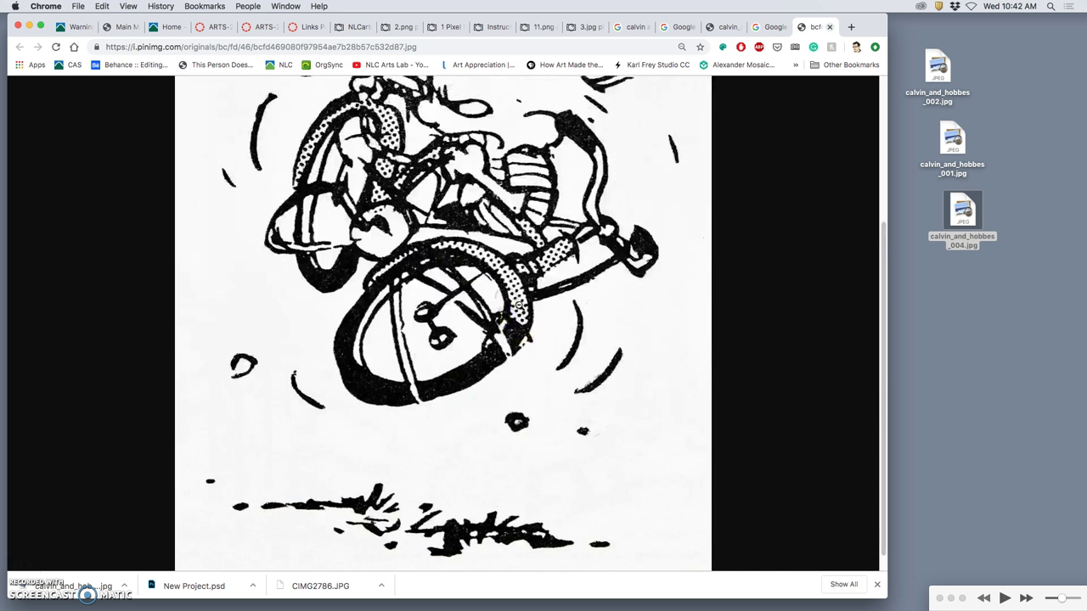
{"action": "scroll", "coordinate": [518, 306], "scroll_direction": "down", "scroll_amount": 2}
{"action": "scroll", "coordinate": [518, 308], "scroll_direction": "up", "scroll_amount": 1}
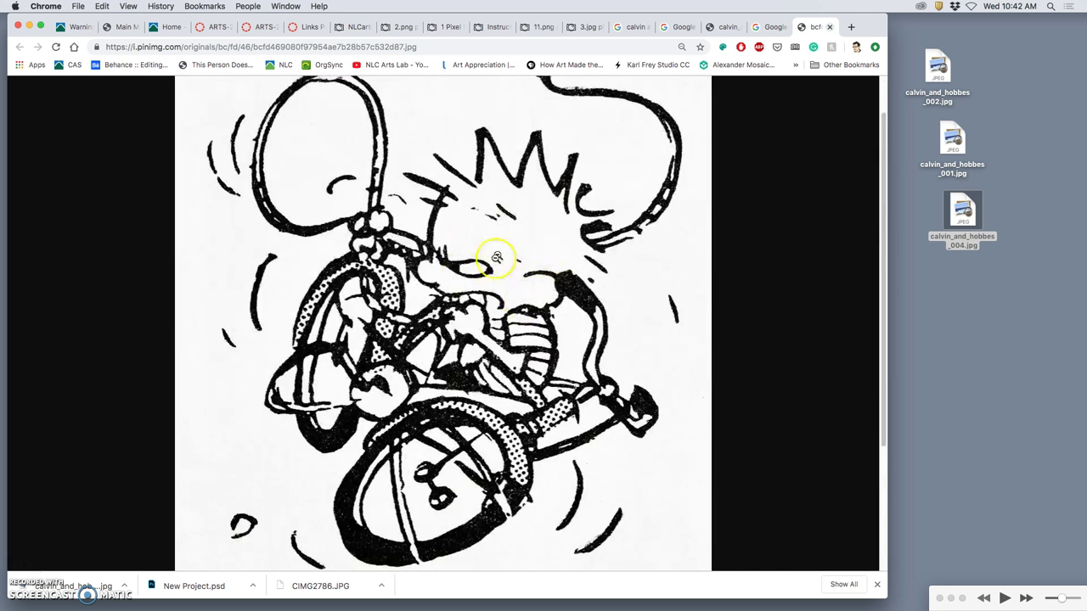
{"action": "left_click", "coordinate": [550, 274]}
{"action": "left_click_drag", "start_coordinate": [535, 275], "coordinate": [977, 284]}
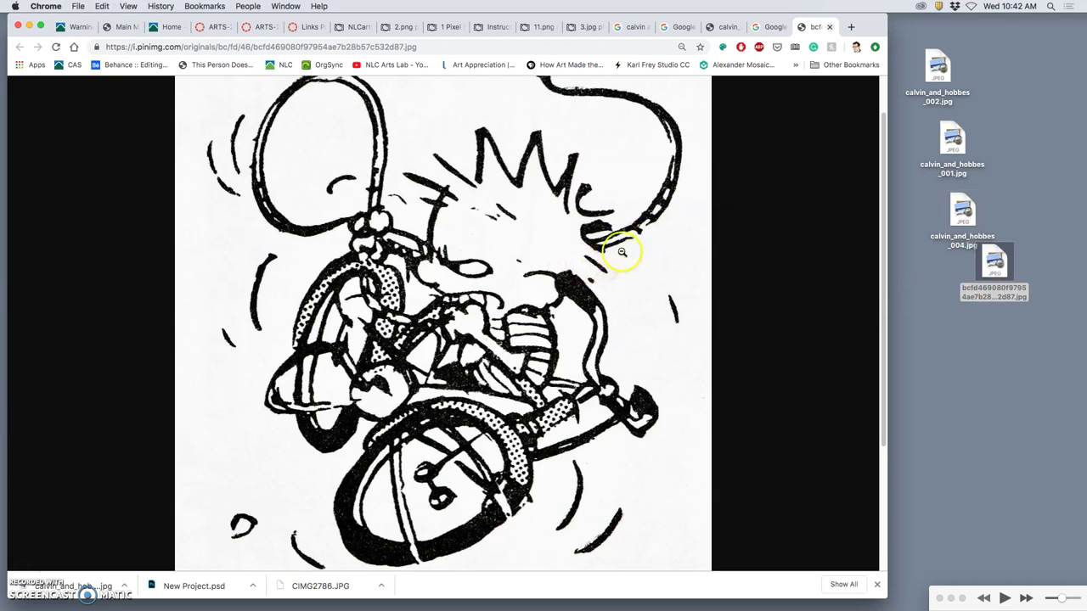
{"action": "left_click", "coordinate": [829, 27]}
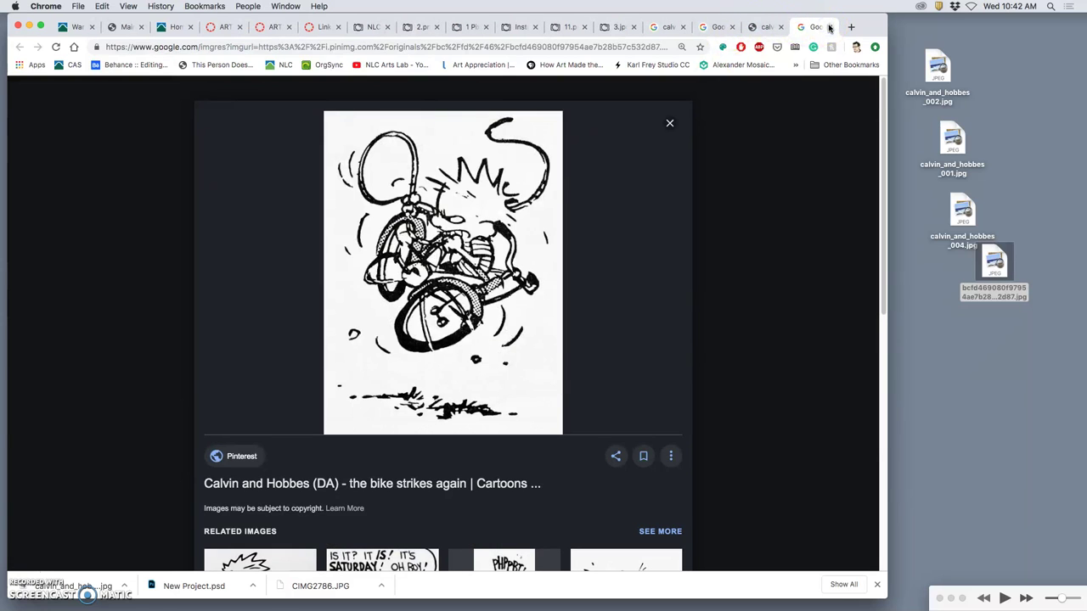
{"action": "left_click", "coordinate": [829, 27]}
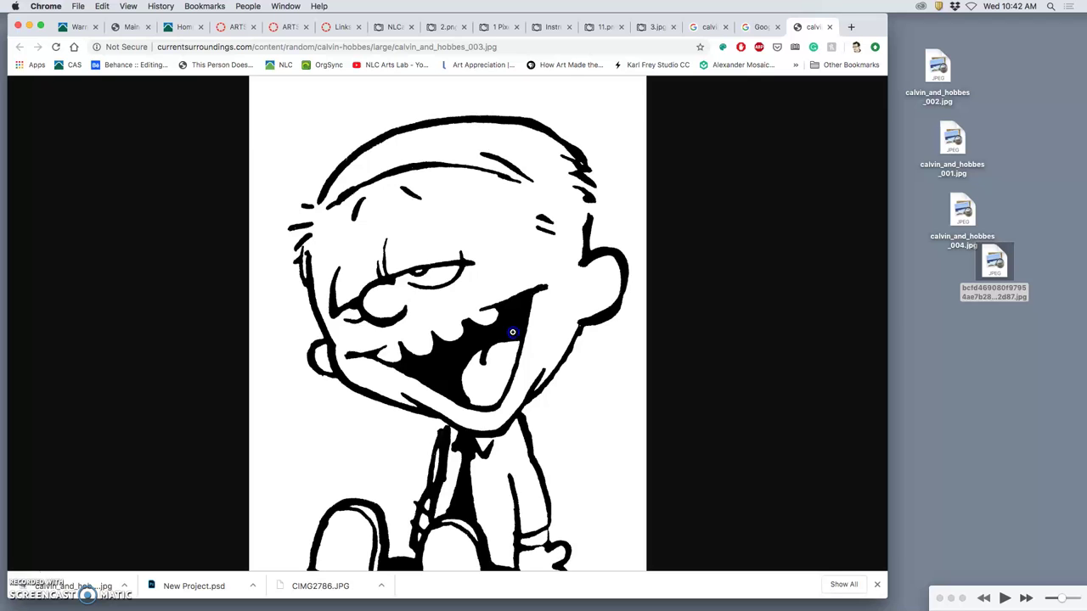
- Save the full-size grinning Calvin drawing to the desktop as calvin_and_hobbes_003.jpg and close the tab
{"action": "left_click", "coordinate": [592, 342]}
{"action": "double_click", "coordinate": [485, 337]}
{"action": "double_click", "coordinate": [478, 335]}
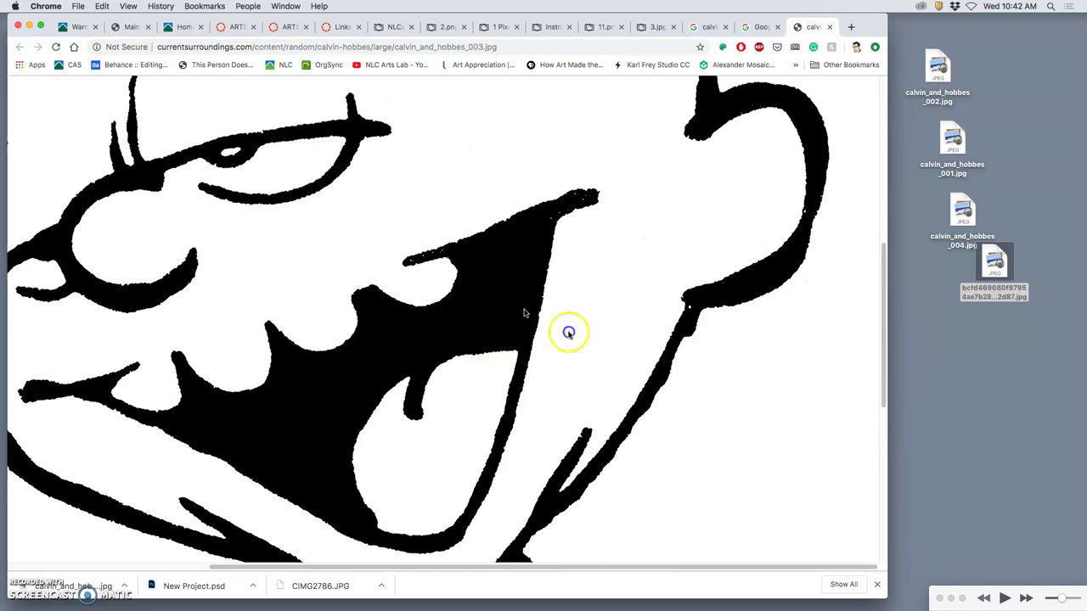
{"action": "left_click_drag", "start_coordinate": [524, 313], "coordinate": [1015, 365]}
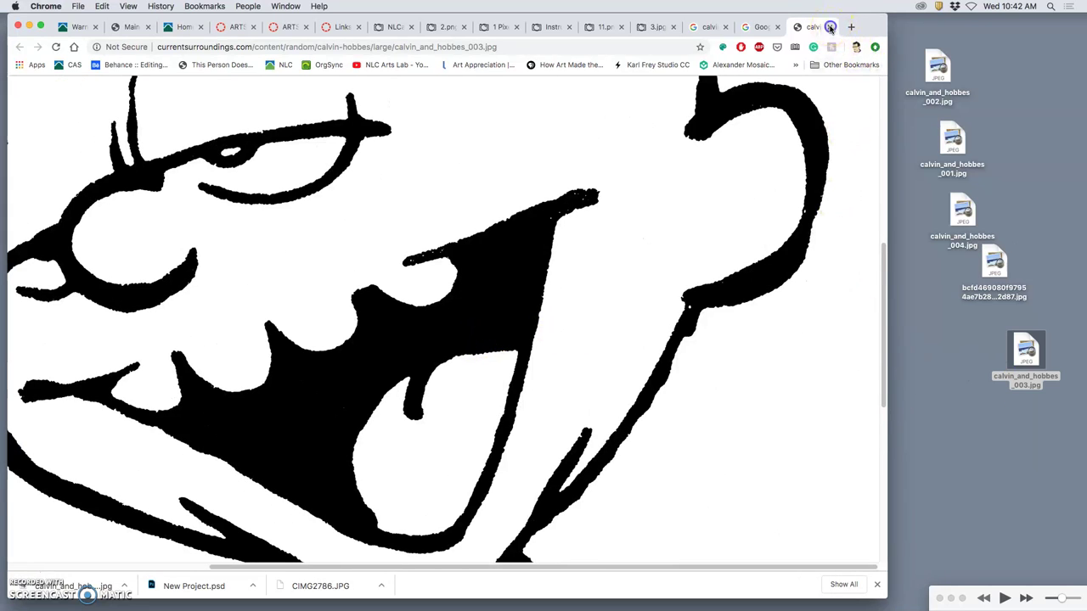
{"action": "left_click", "coordinate": [830, 28]}
- Marquee-select the saved Calvin JPEG files on the desktop
{"action": "left_click", "coordinate": [936, 71]}
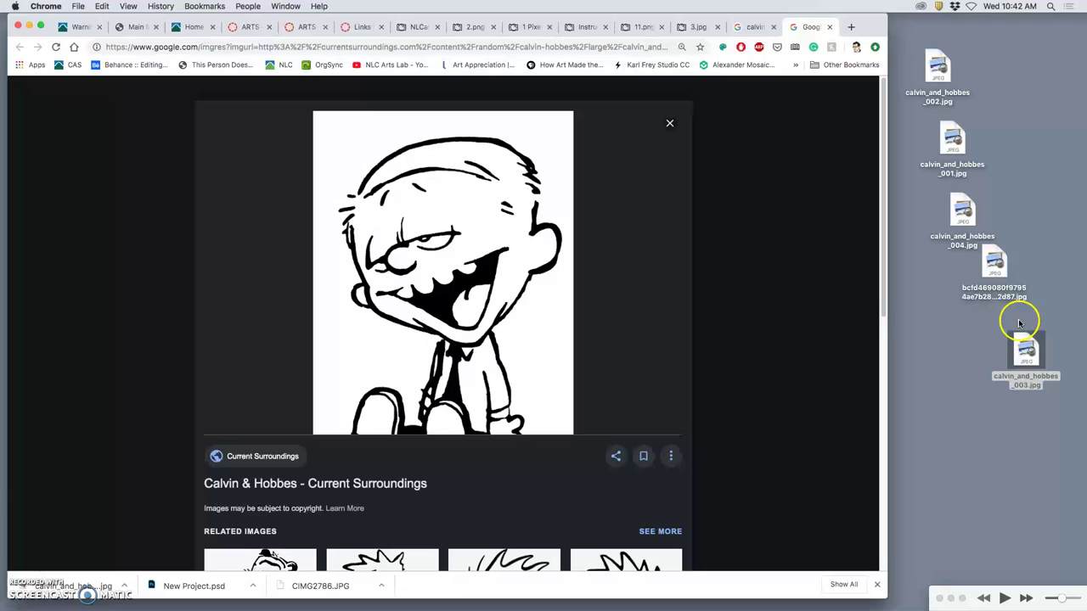
{"action": "left_click", "coordinate": [965, 337]}
{"action": "left_click_drag", "start_coordinate": [914, 70], "coordinate": [1041, 354]}
{"action": "double_click", "coordinate": [1030, 352]}
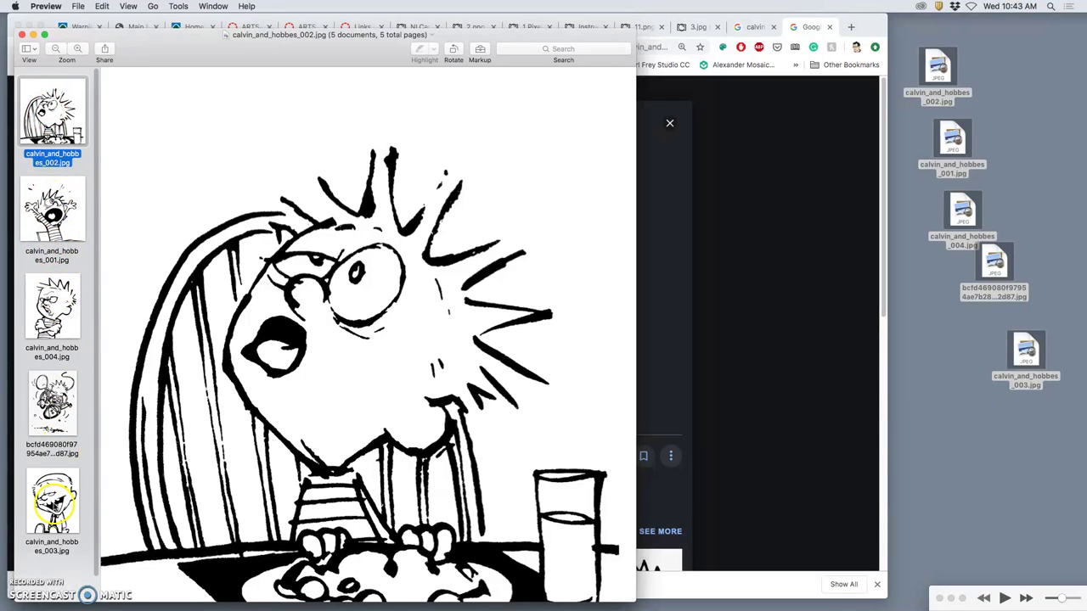
{"action": "left_click", "coordinate": [22, 34]}
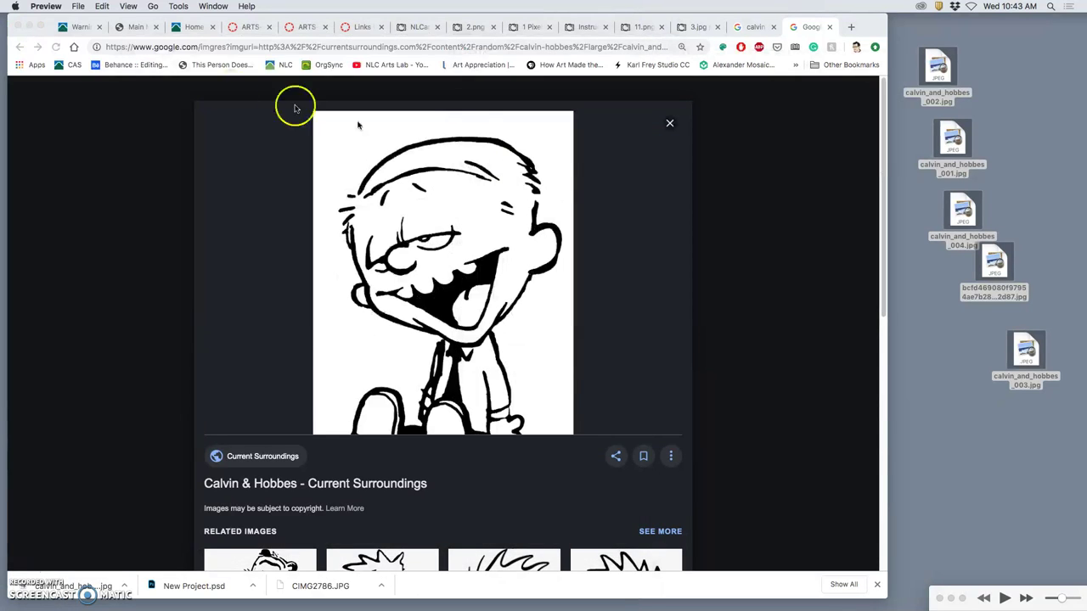
{"action": "left_click", "coordinate": [719, 201]}
- Open the BONK Calvin result and the screaming Calvin result in new tabs
{"action": "left_click", "coordinate": [830, 27]}
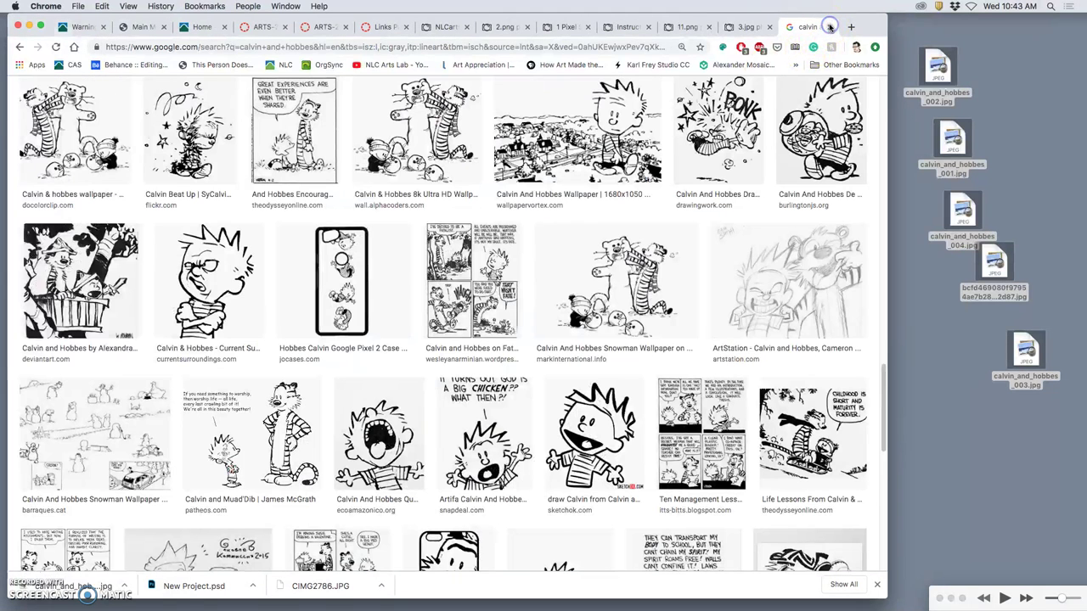
{"action": "left_click", "coordinate": [720, 110]}
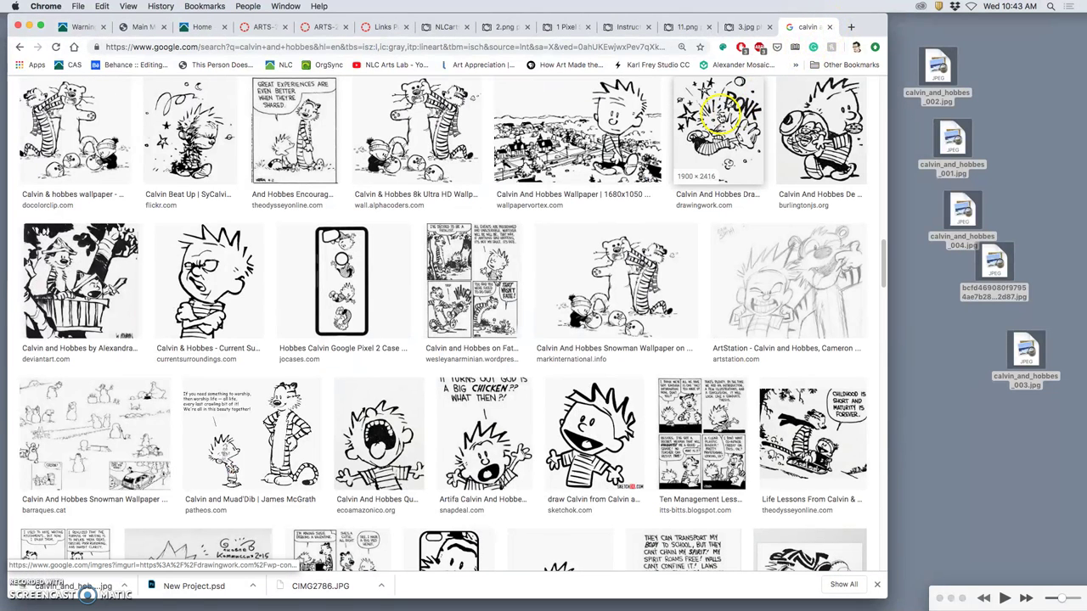
{"action": "right_click", "coordinate": [720, 117]}
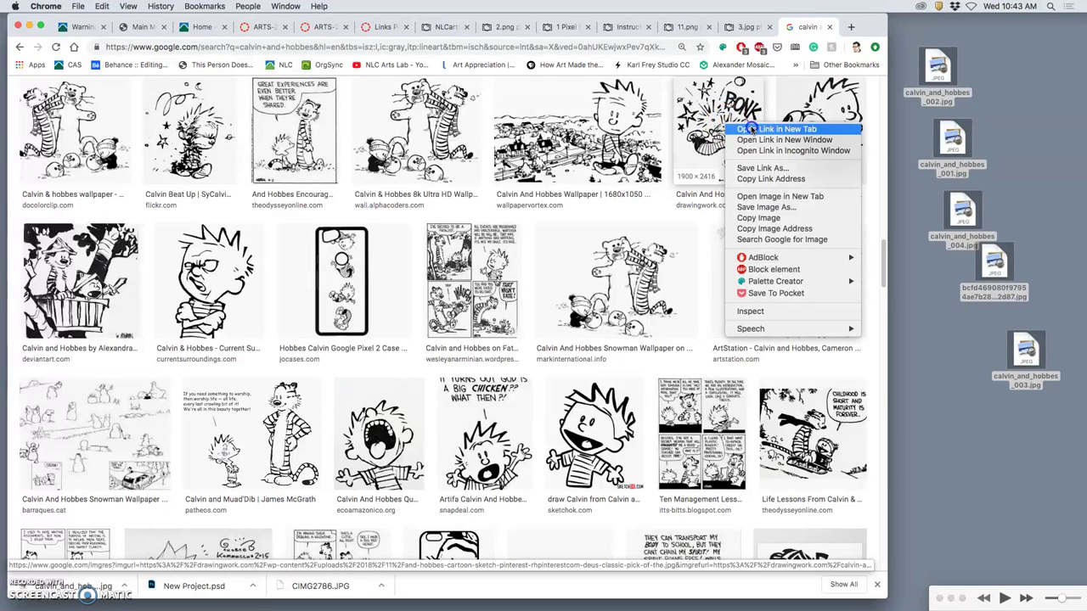
{"action": "left_click", "coordinate": [751, 127]}
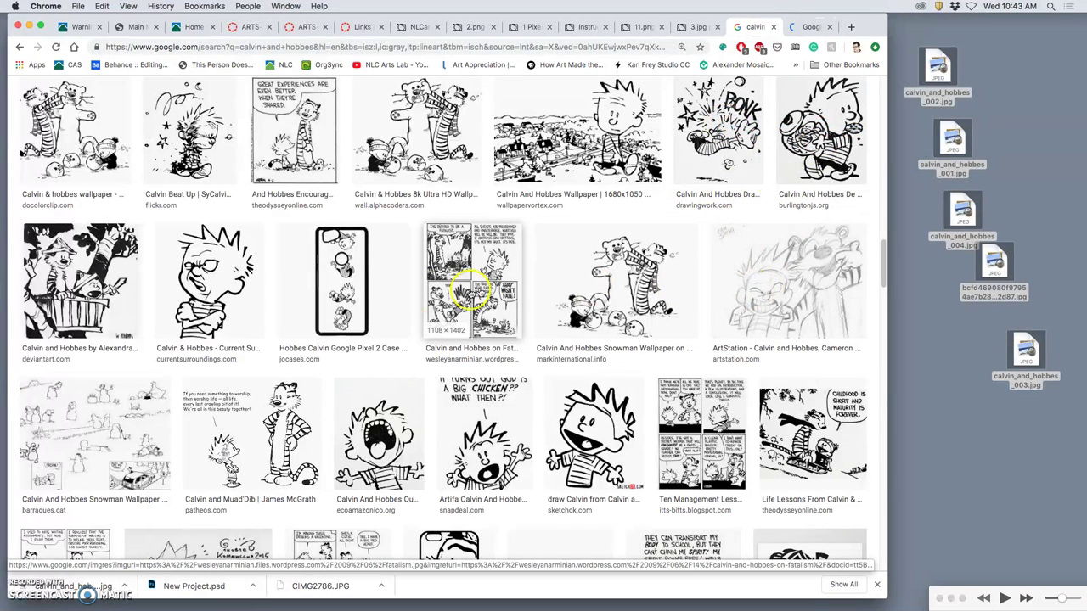
{"action": "scroll", "coordinate": [348, 392], "scroll_direction": "down", "scroll_amount": 1}
{"action": "right_click", "coordinate": [348, 392]}
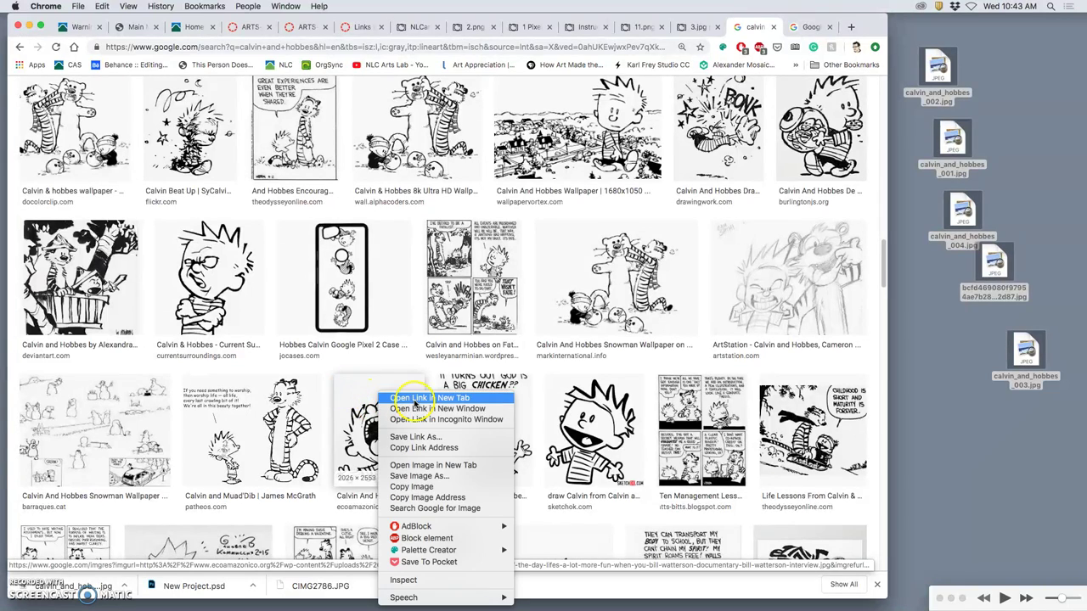
{"action": "left_click", "coordinate": [399, 399]}
{"action": "scroll", "coordinate": [544, 378], "scroll_direction": "down", "scroll_amount": 3}
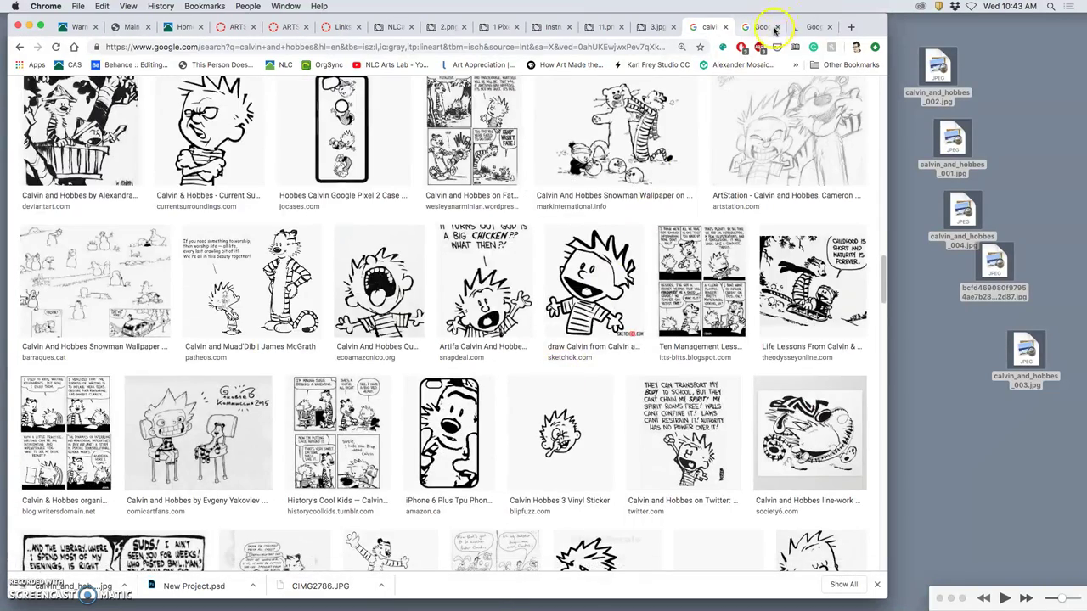
- Open the full BONK image, save it to the desktop, and close its tabs
{"action": "left_click", "coordinate": [760, 26]}
{"action": "right_click", "coordinate": [465, 272]}
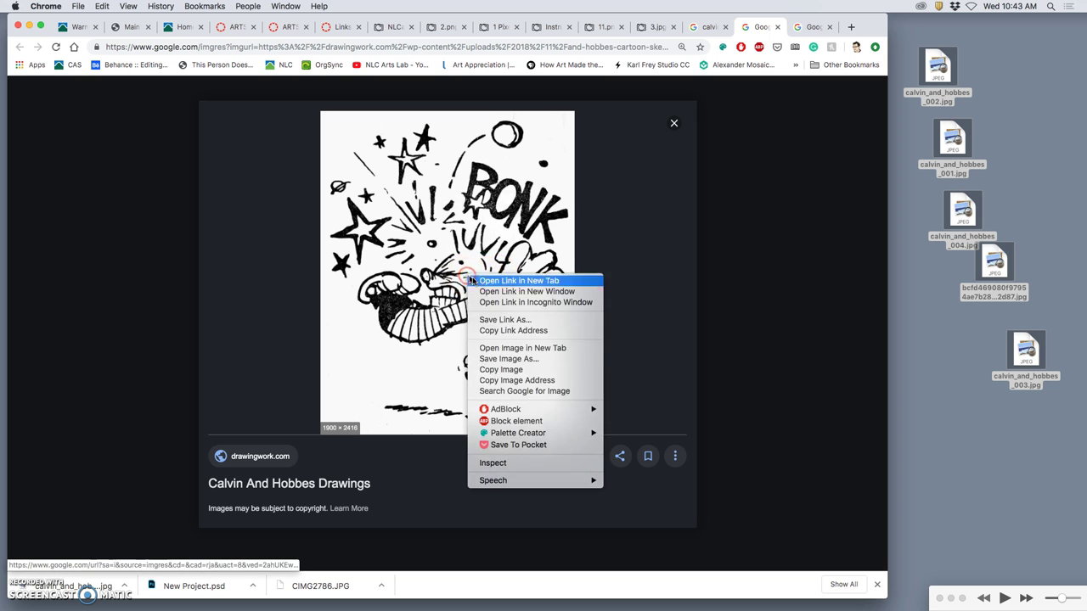
{"action": "left_click", "coordinate": [518, 348]}
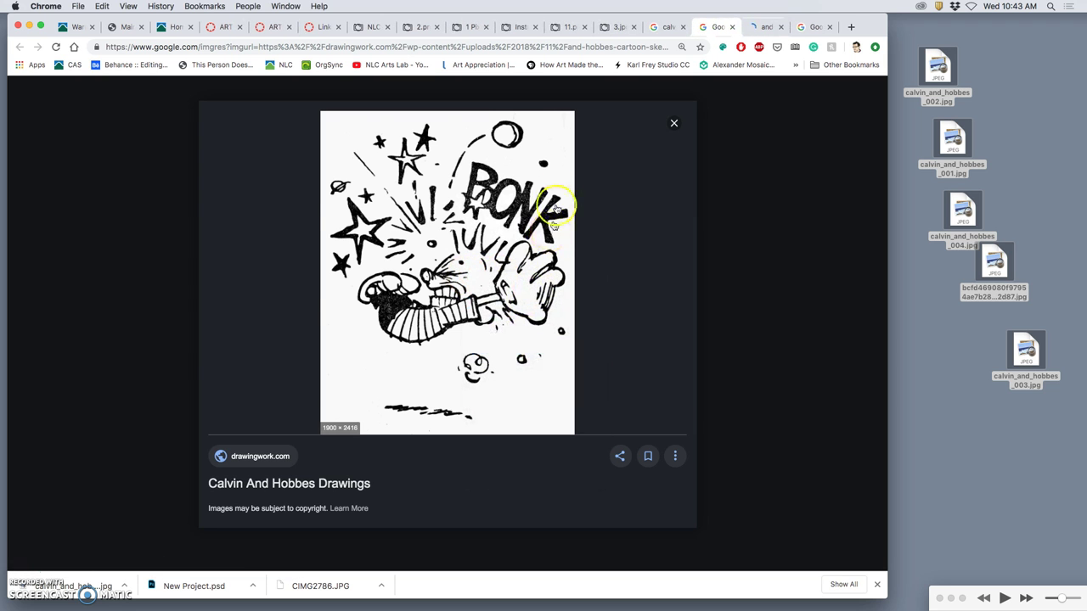
{"action": "left_click", "coordinate": [763, 28]}
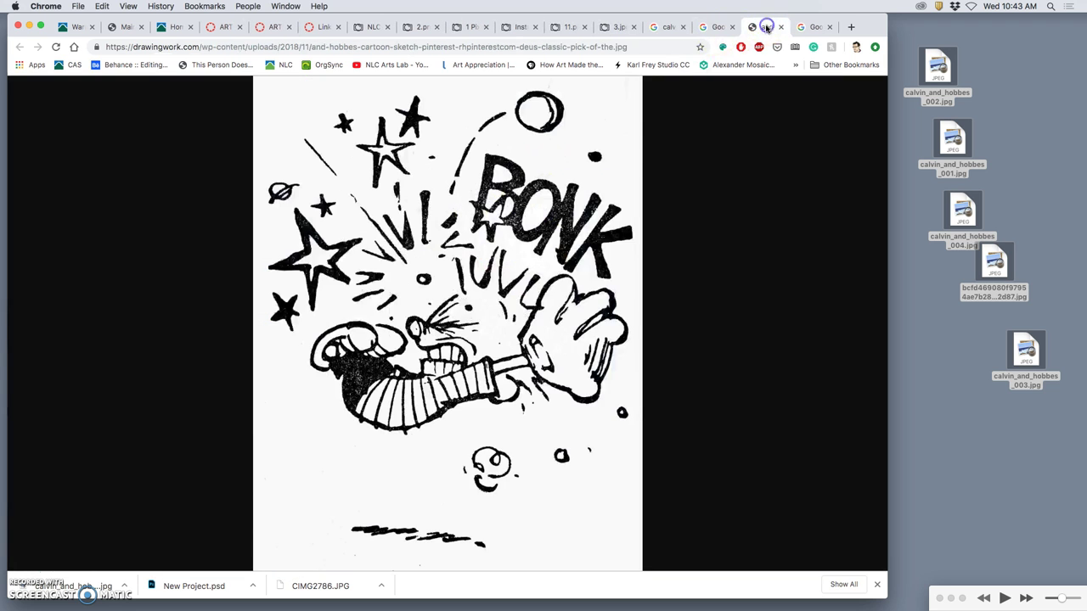
{"action": "left_click", "coordinate": [487, 256]}
{"action": "scroll", "coordinate": [496, 293], "scroll_direction": "down", "scroll_amount": 8}
{"action": "scroll", "coordinate": [495, 294], "scroll_direction": "up", "scroll_amount": 2}
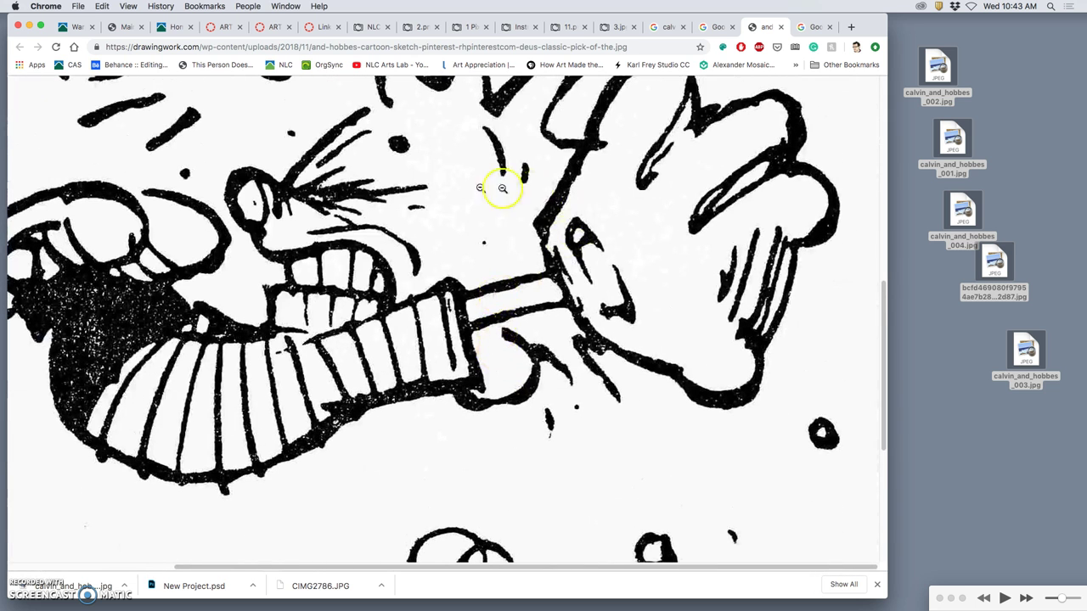
{"action": "left_click_drag", "start_coordinate": [997, 316], "coordinate": [962, 352]}
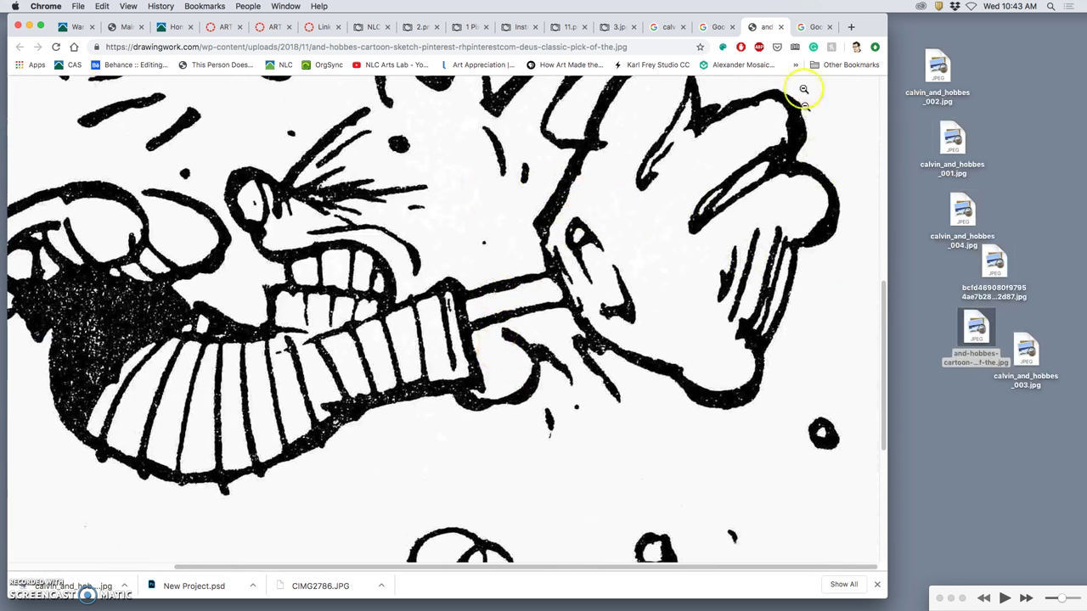
{"action": "left_click", "coordinate": [783, 28]}
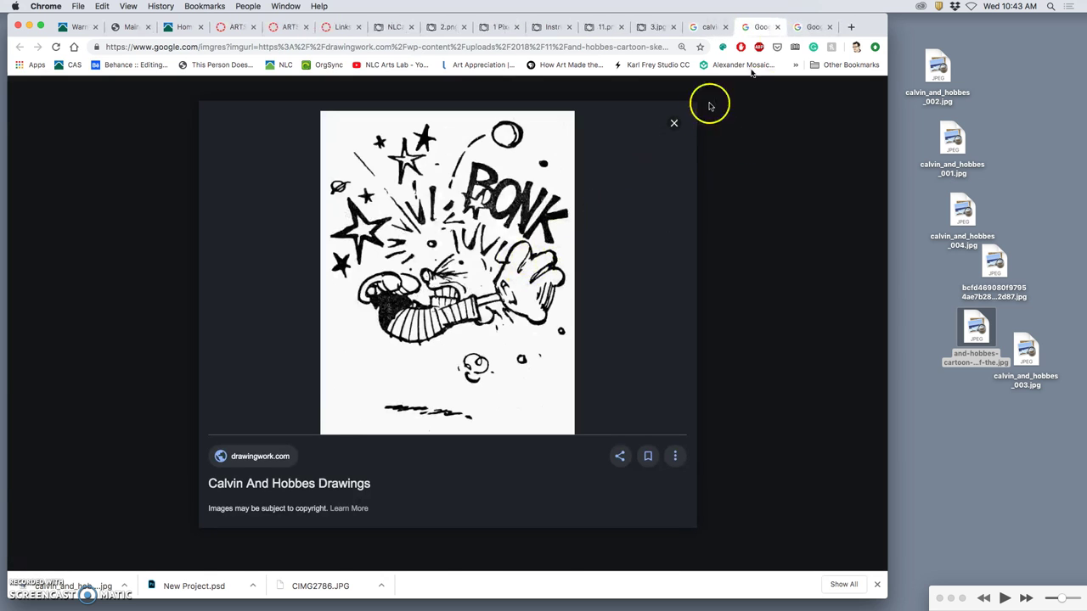
{"action": "left_click", "coordinate": [779, 27]}
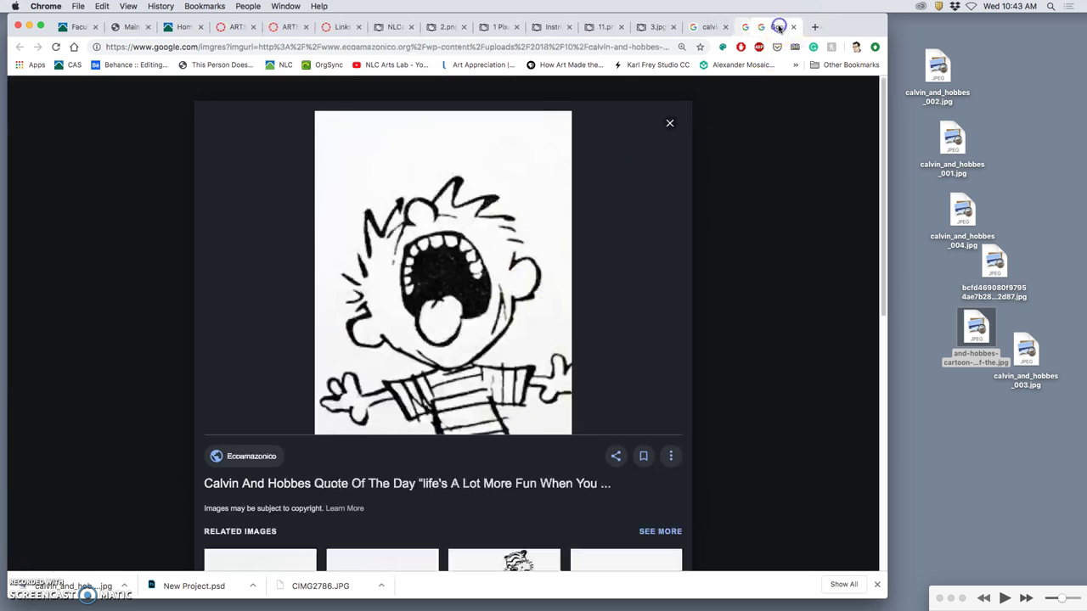
- View the screaming Calvin drawing full size in its own tab, then open the saved bike image
{"action": "right_click", "coordinate": [466, 259]}
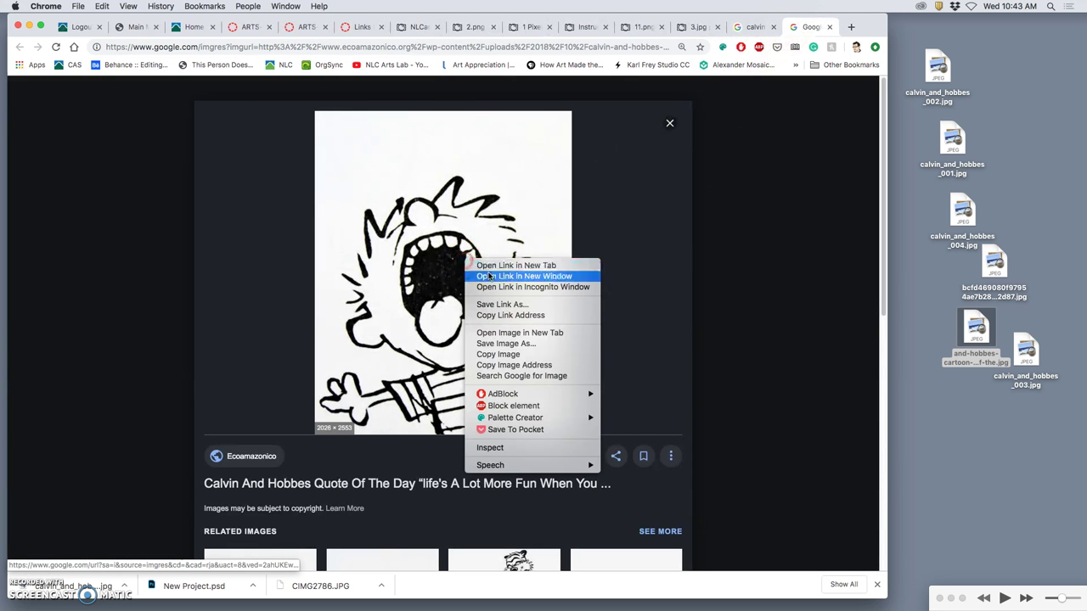
{"action": "left_click", "coordinate": [509, 333]}
{"action": "left_click", "coordinate": [806, 27]}
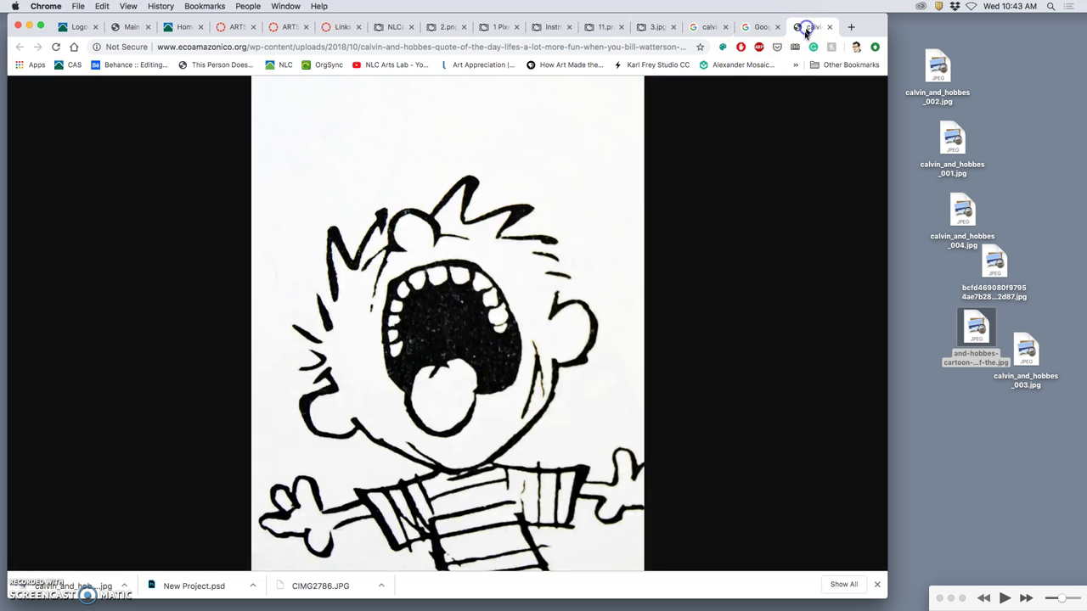
{"action": "left_click", "coordinate": [513, 292]}
{"action": "scroll", "coordinate": [497, 301], "scroll_direction": "left", "scroll_amount": 5}
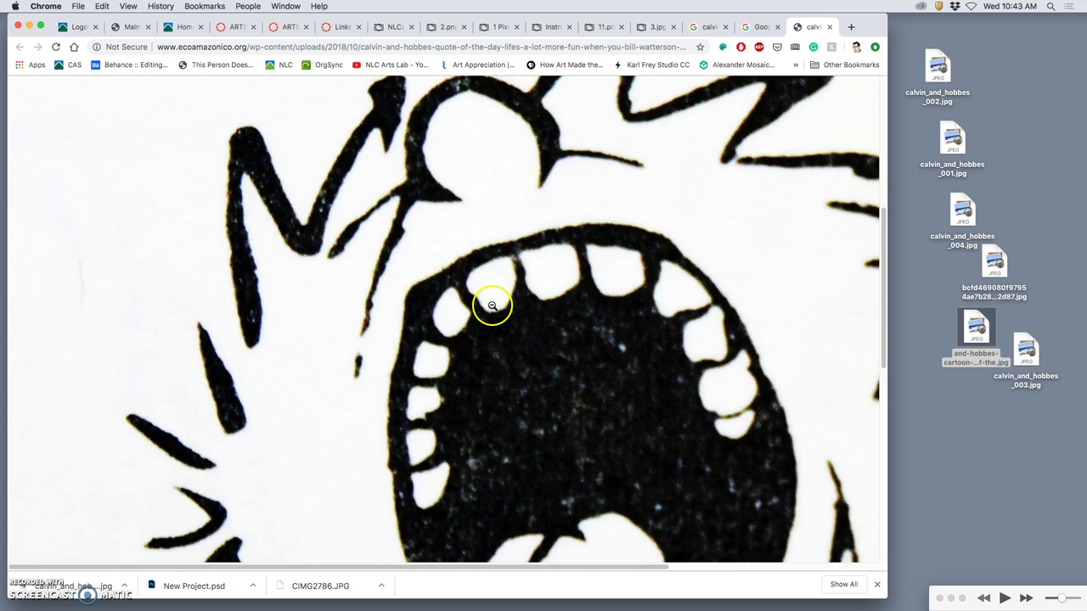
{"action": "scroll", "coordinate": [491, 306], "scroll_direction": "up", "scroll_amount": 5}
{"action": "scroll", "coordinate": [615, 246], "scroll_direction": "down", "scroll_amount": 15}
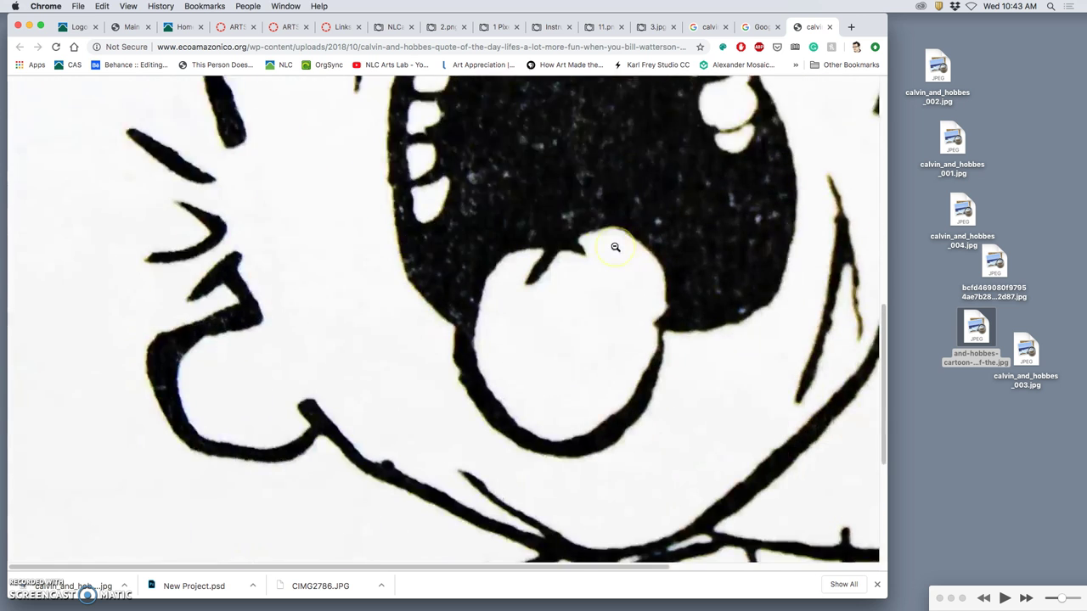
{"action": "scroll", "coordinate": [596, 248], "scroll_direction": "right", "scroll_amount": 6}
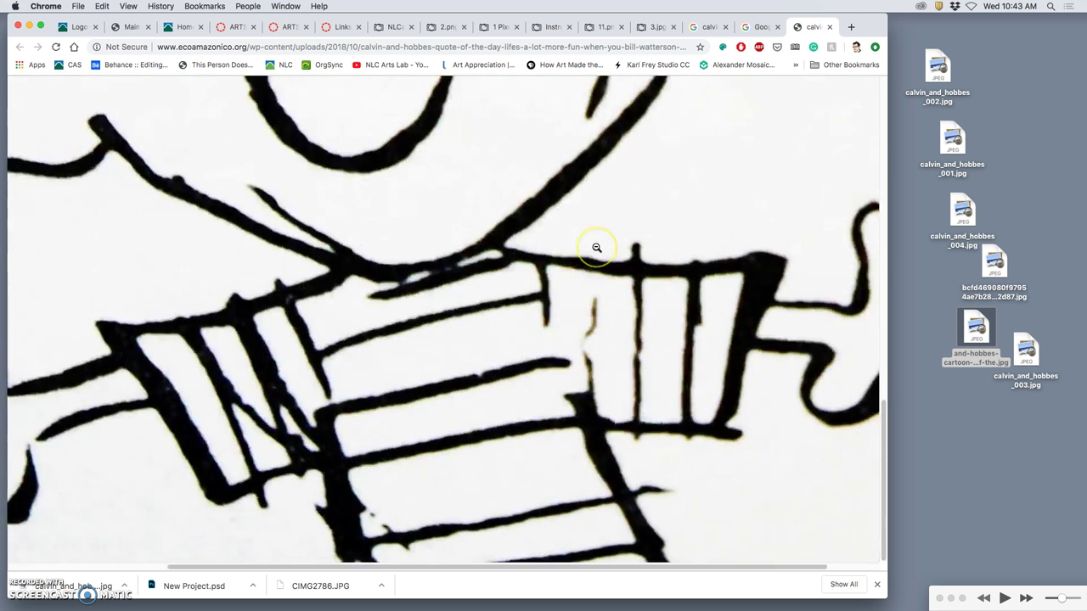
{"action": "scroll", "coordinate": [705, 268], "scroll_direction": "up", "scroll_amount": 5}
{"action": "scroll", "coordinate": [705, 268], "scroll_direction": "up", "scroll_amount": 3}
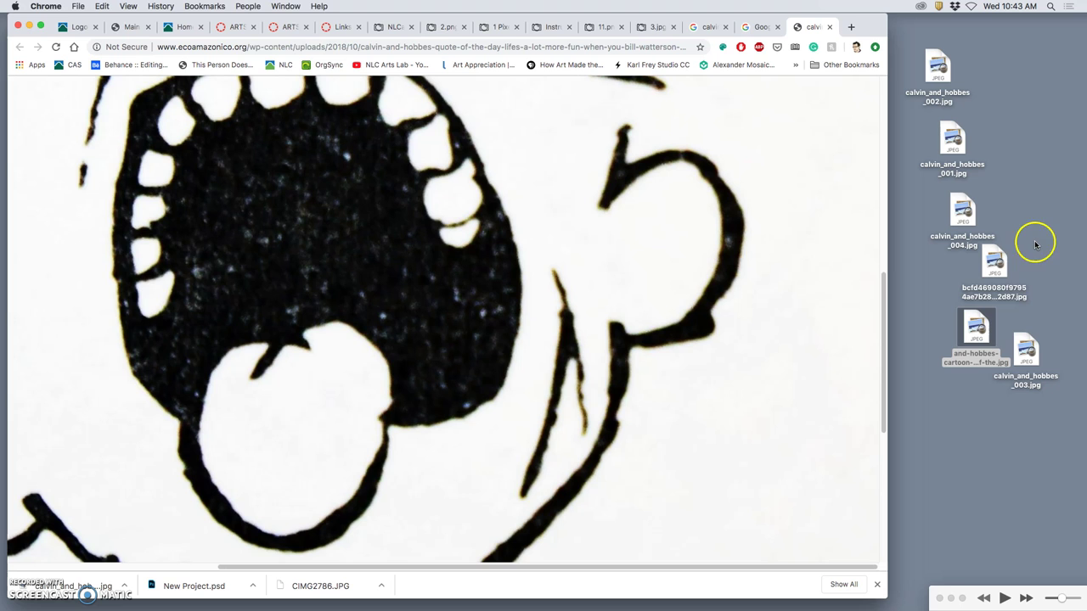
{"action": "double_click", "coordinate": [994, 262]}
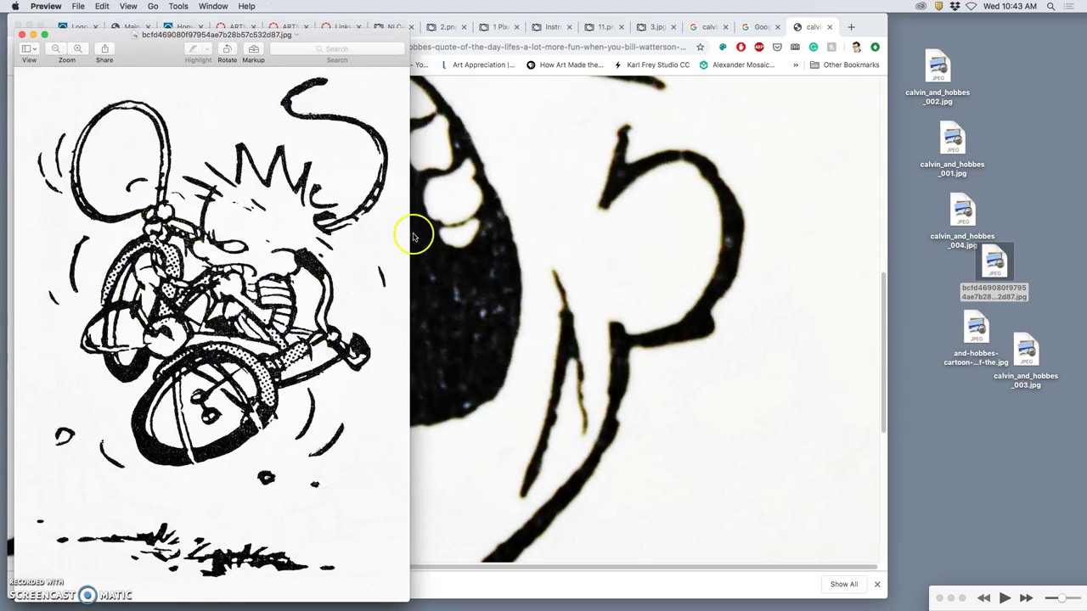
- Open calvin_and_hobbes_001.jpg in Preview beside the bike drawing, then minimize its window
{"action": "double_click", "coordinate": [953, 174]}
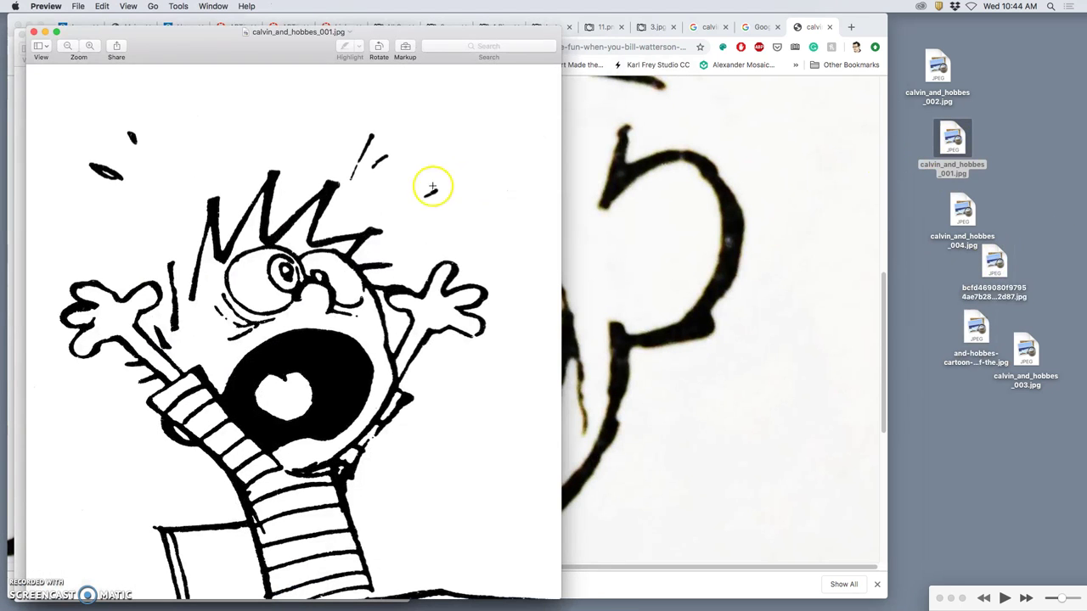
{"action": "scroll", "coordinate": [429, 187], "scroll_direction": "up", "scroll_amount": 10}
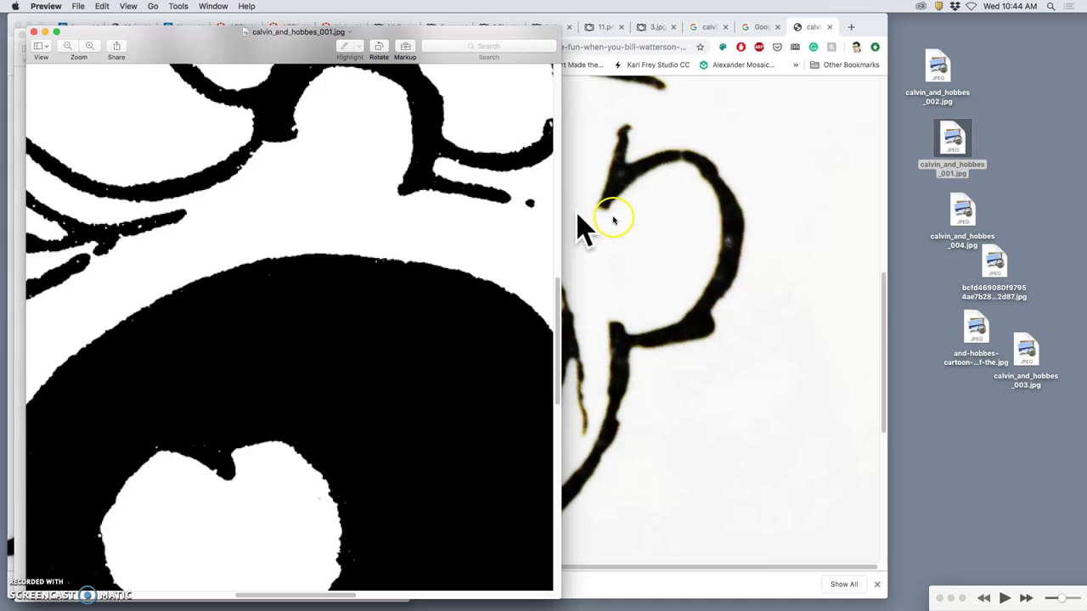
{"action": "left_click", "coordinate": [45, 33]}
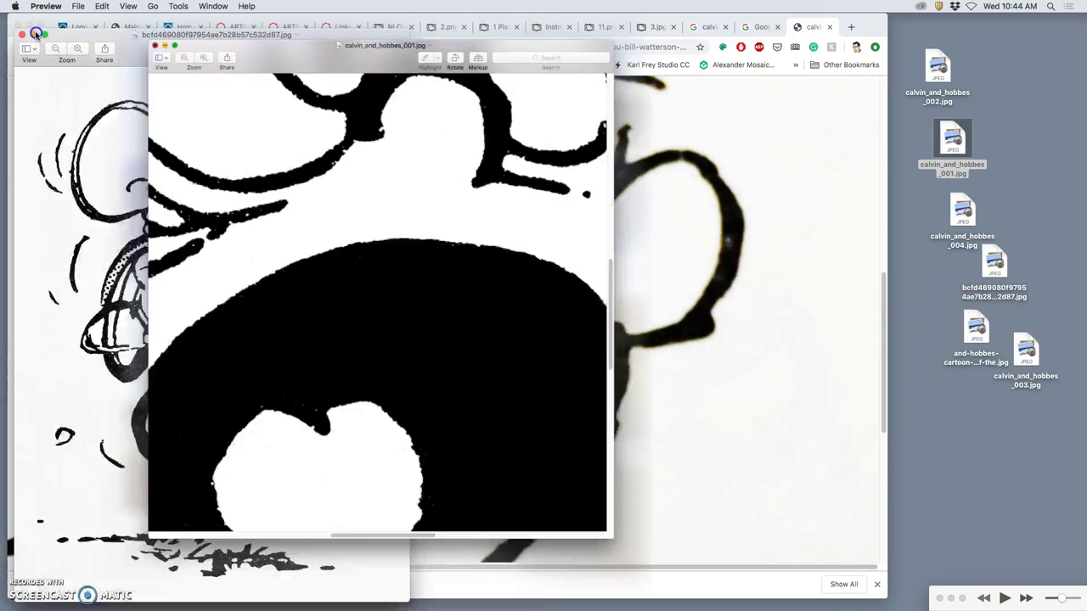
- Close the bike Preview window and close the screaming Calvin tabs in Chrome
{"action": "left_click", "coordinate": [23, 35]}
{"action": "scroll", "coordinate": [430, 184], "scroll_direction": "up", "scroll_amount": 6}
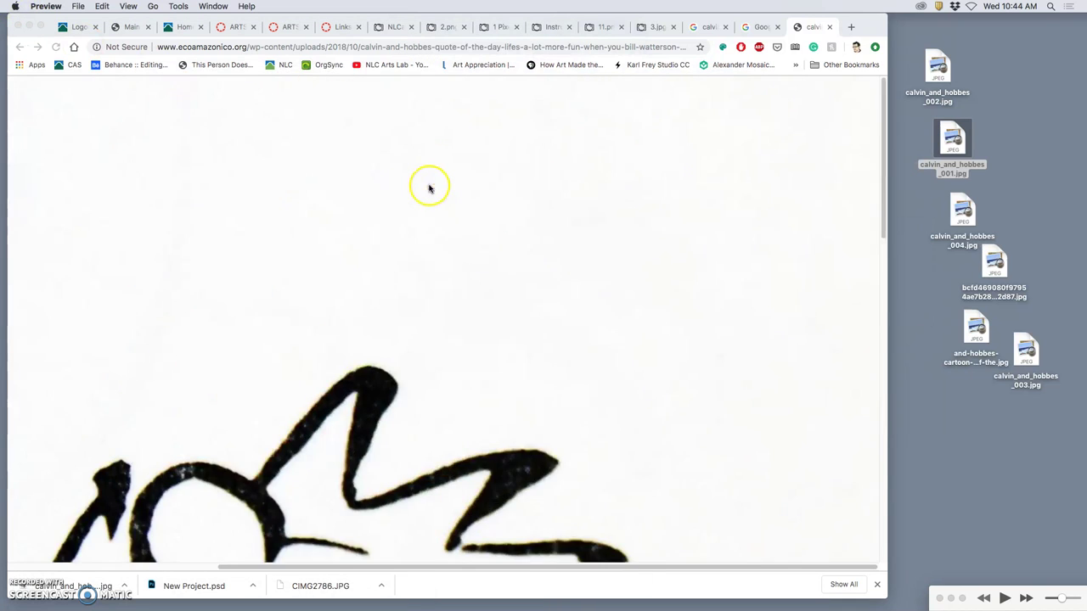
{"action": "scroll", "coordinate": [429, 189], "scroll_direction": "down", "scroll_amount": 3}
{"action": "left_click", "coordinate": [438, 235]}
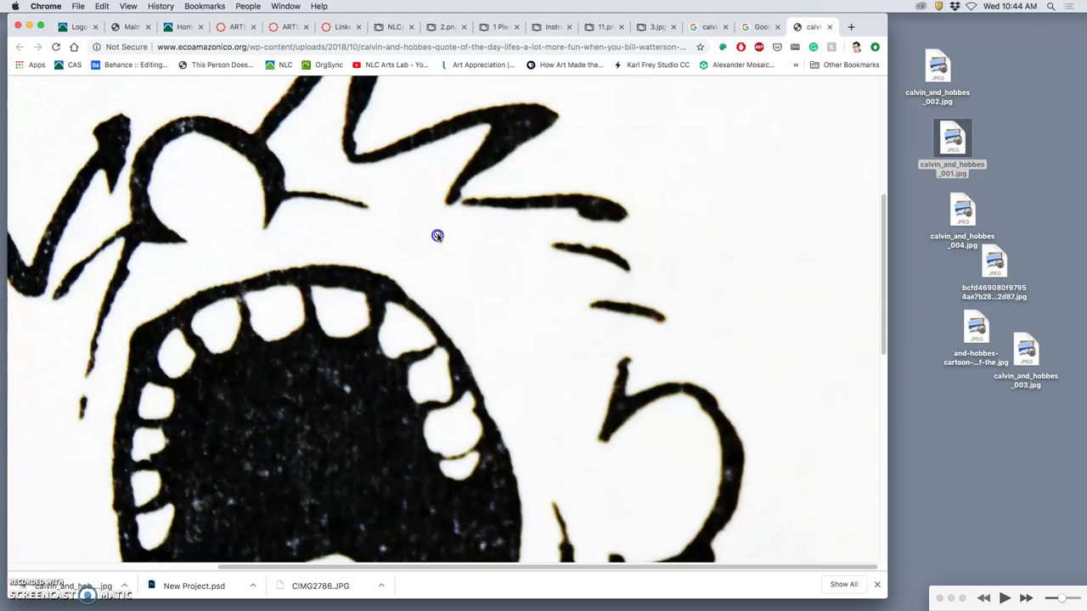
{"action": "left_click", "coordinate": [831, 27]}
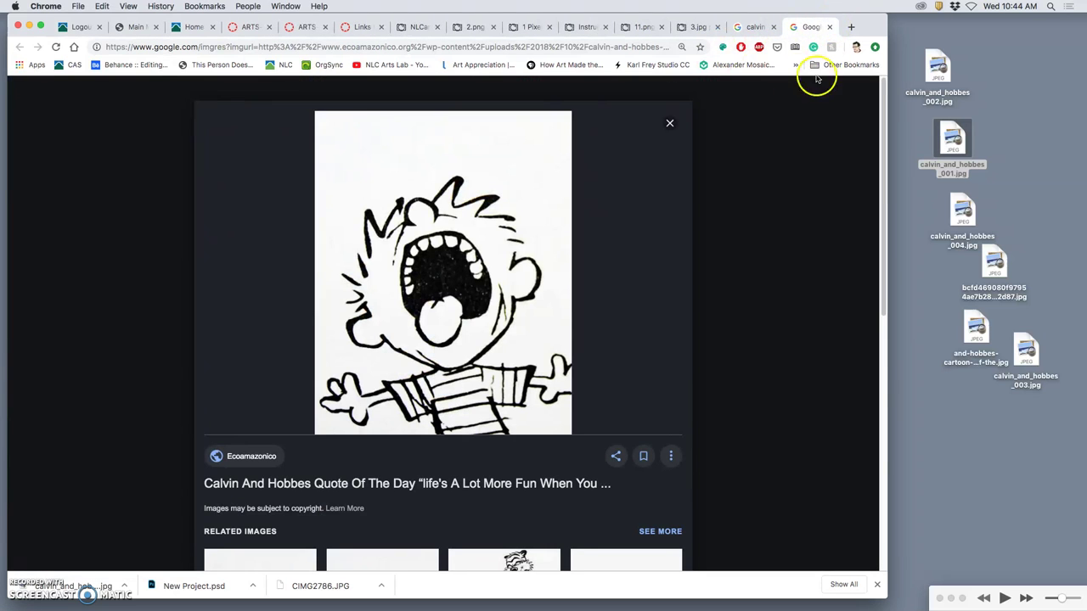
{"action": "left_click", "coordinate": [829, 28]}
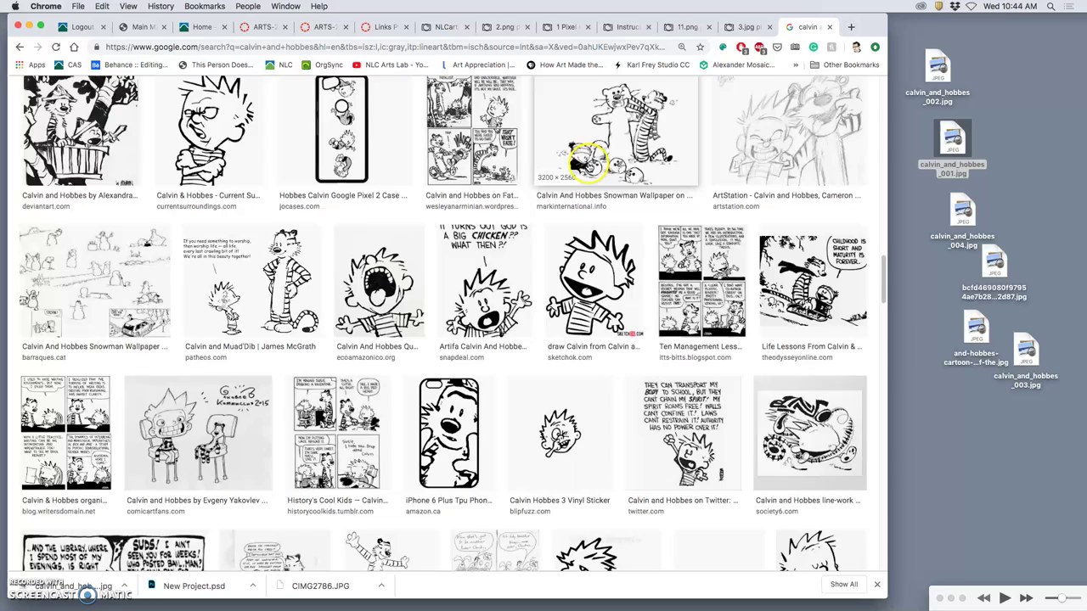
{"action": "scroll", "coordinate": [584, 162], "scroll_direction": "down", "scroll_amount": 3}
{"action": "scroll", "coordinate": [584, 161], "scroll_direction": "down", "scroll_amount": 8}
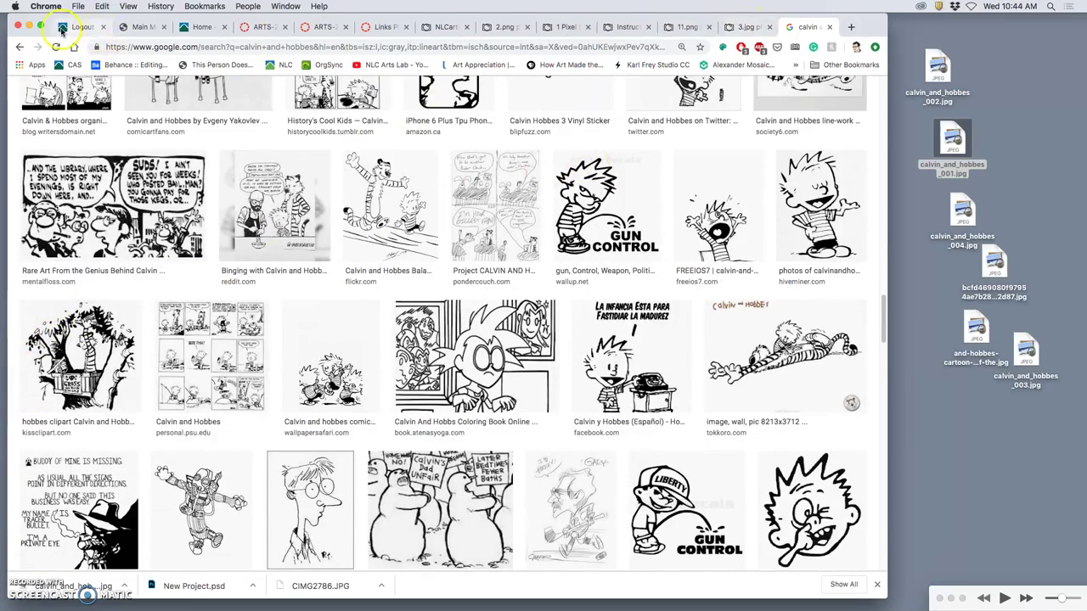
- Minimize Chrome and arrange calvin_and_hobbes_004, the bicycle image and the other JPEGs into a column
{"action": "left_click", "coordinate": [30, 26]}
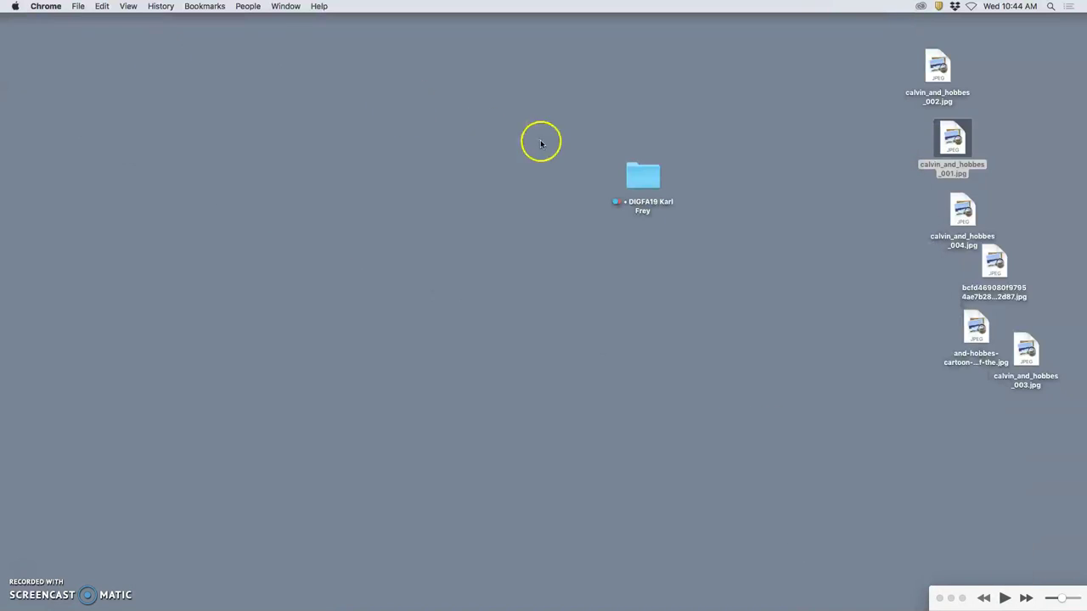
{"action": "left_click", "coordinate": [709, 171]}
{"action": "left_click", "coordinate": [995, 155]}
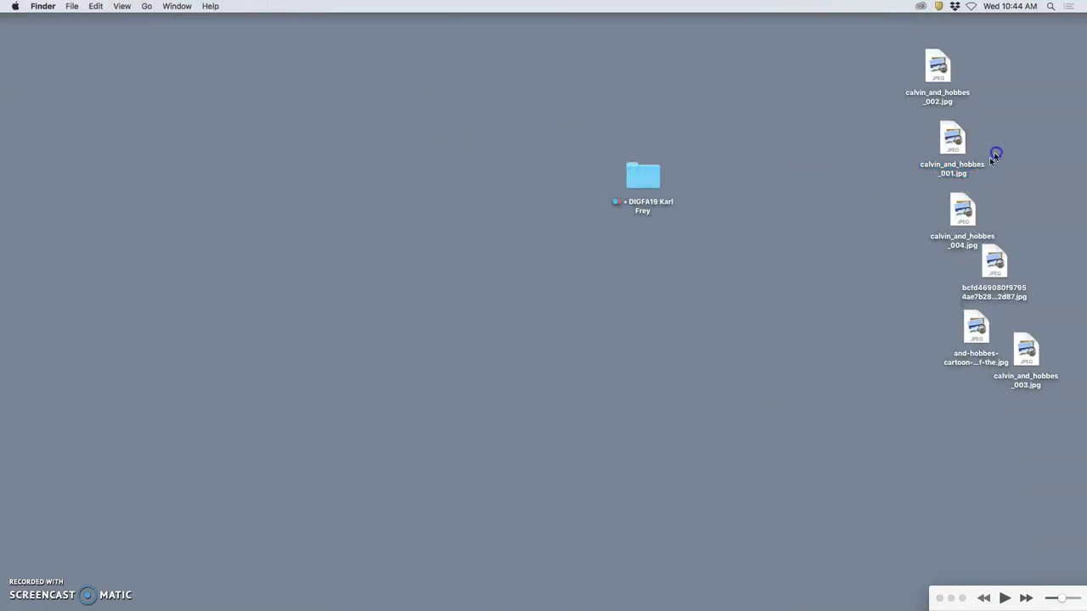
{"action": "left_click_drag", "start_coordinate": [968, 220], "coordinate": [1026, 179]}
{"action": "left_click_drag", "start_coordinate": [988, 260], "coordinate": [1026, 251]}
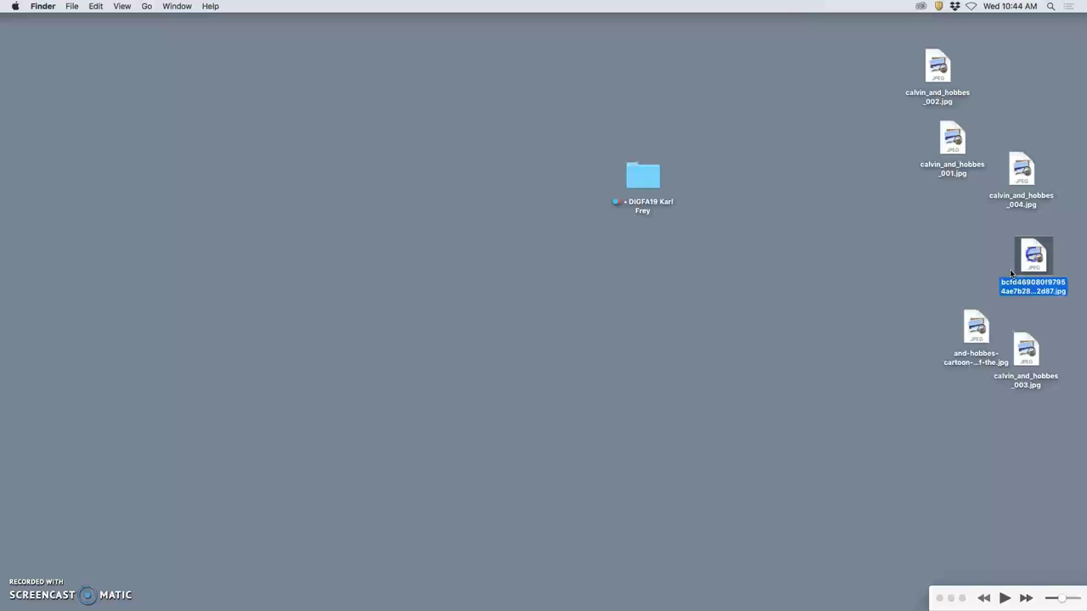
{"action": "left_click", "coordinate": [976, 321]}
{"action": "left_click_drag", "start_coordinate": [977, 321], "coordinate": [1026, 416]}
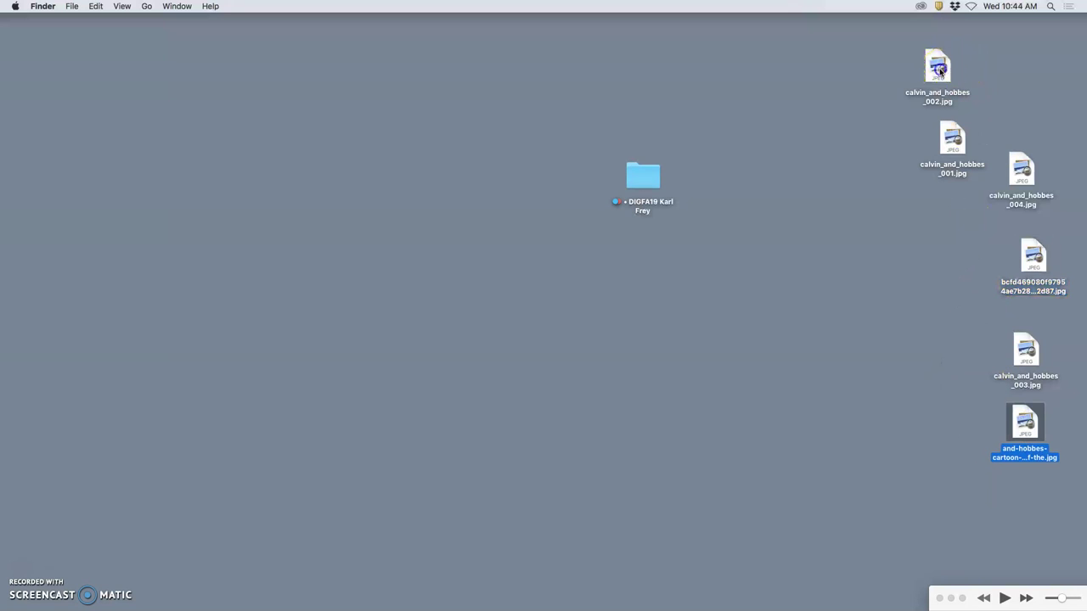
- Align calvin_and_hobbes_003, open all six JPEGs in Preview, view the bicycle crash drawing, then close Preview
{"action": "left_click", "coordinate": [939, 71]}
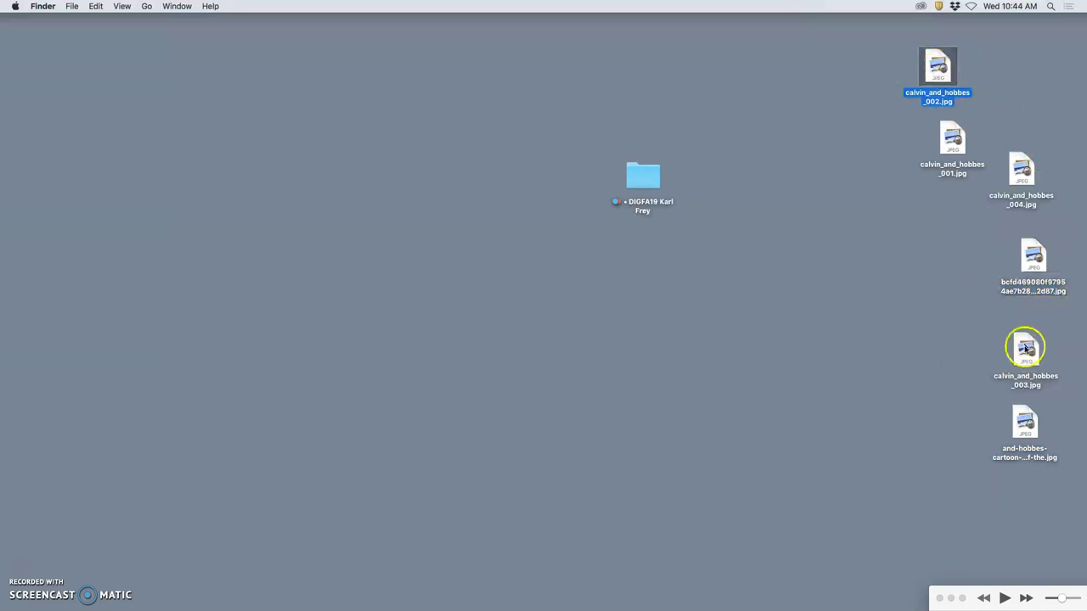
{"action": "left_click_drag", "start_coordinate": [1026, 348], "coordinate": [1025, 332]}
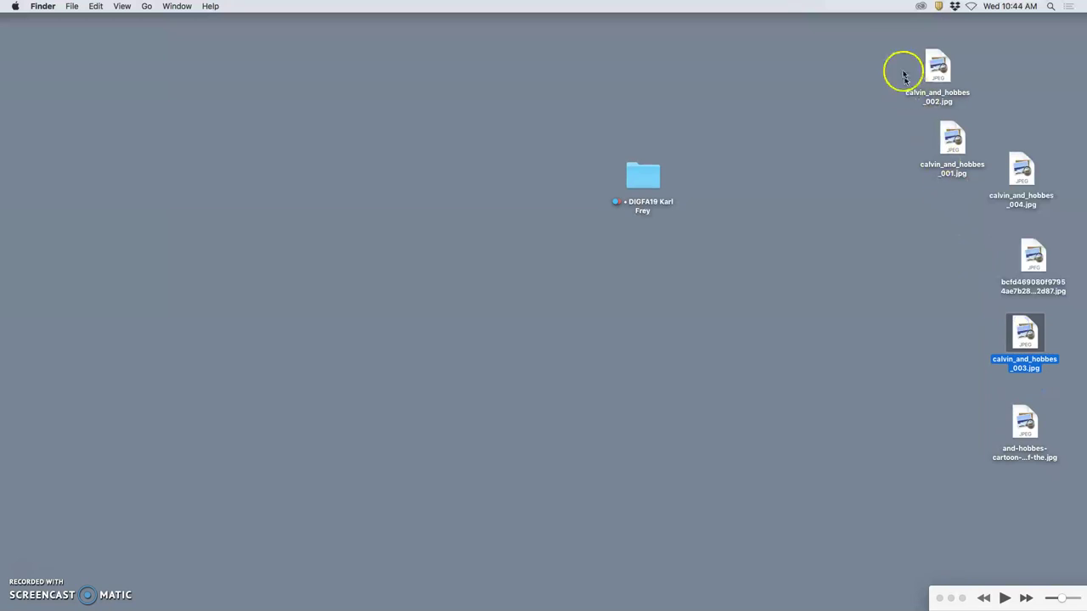
{"action": "left_click_drag", "start_coordinate": [900, 53], "coordinate": [1051, 438]}
{"action": "double_click", "coordinate": [1025, 429]}
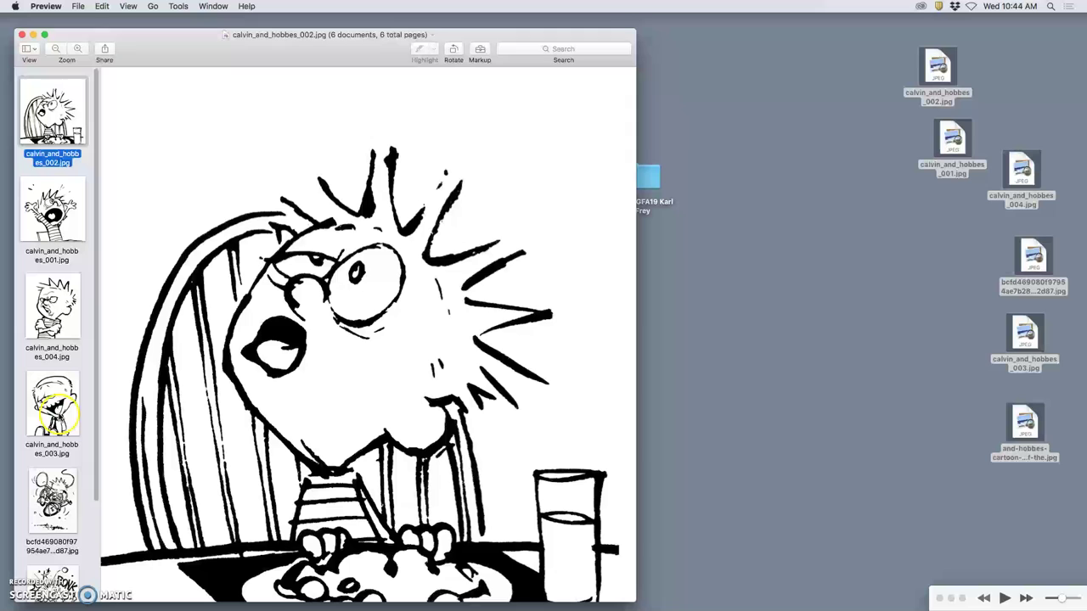
{"action": "scroll", "coordinate": [60, 416], "scroll_direction": "down", "scroll_amount": 2}
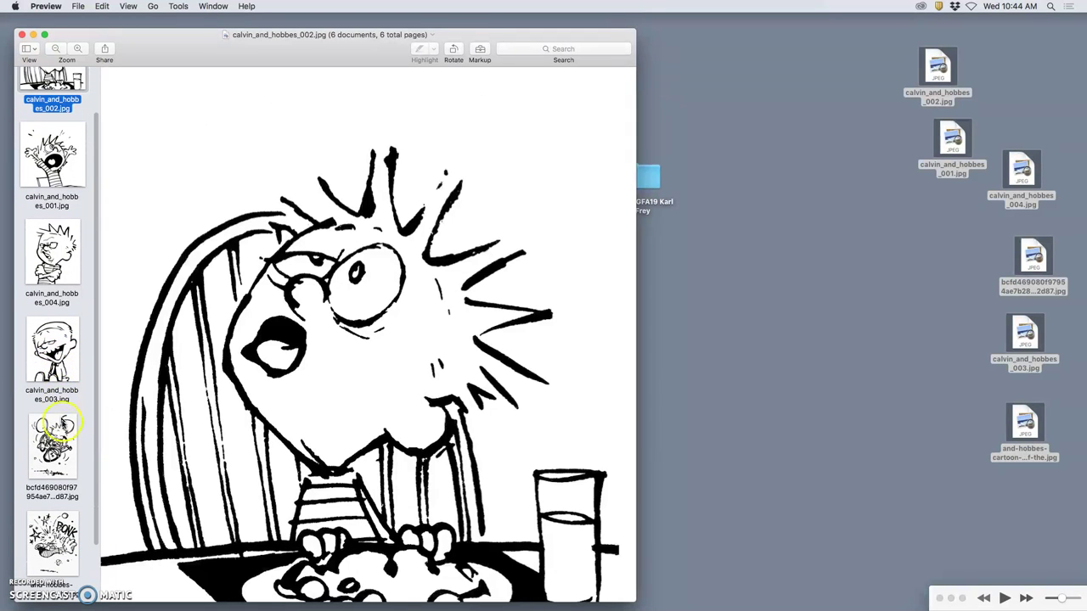
{"action": "left_click", "coordinate": [55, 442]}
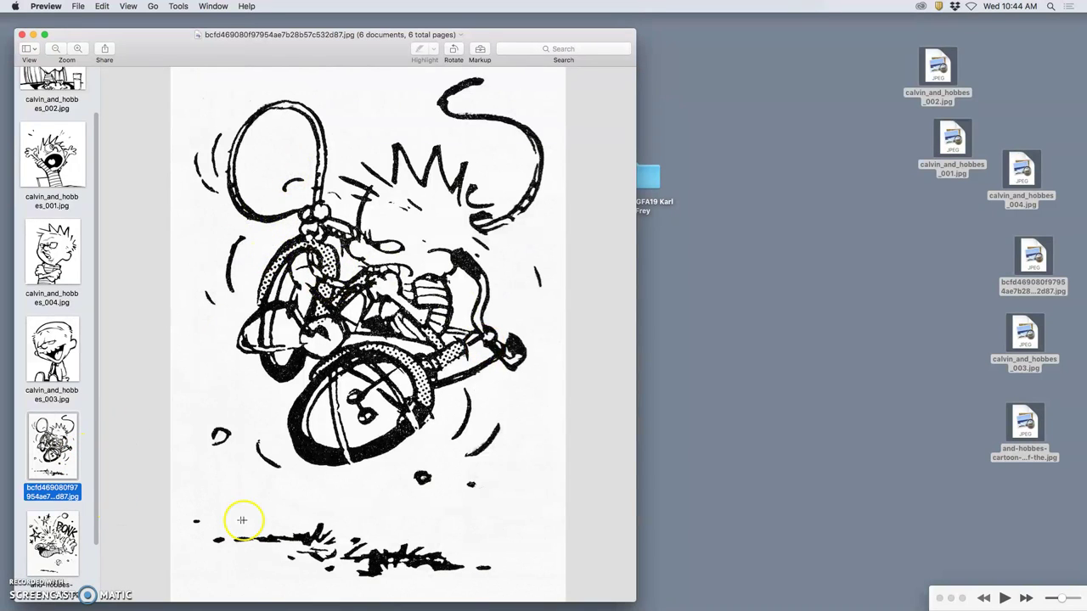
{"action": "left_click", "coordinate": [39, 36]}
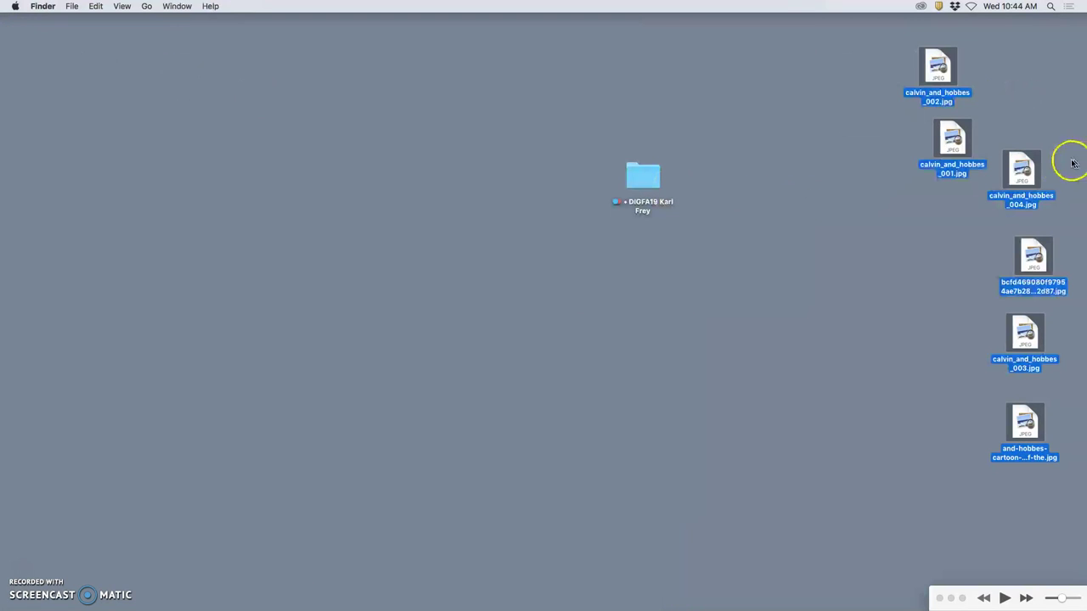
- Give the long-named bicycle crash JPEG a green tag and shift it left on the desktop
{"action": "left_click", "coordinate": [1028, 256]}
{"action": "right_click", "coordinate": [1031, 254]}
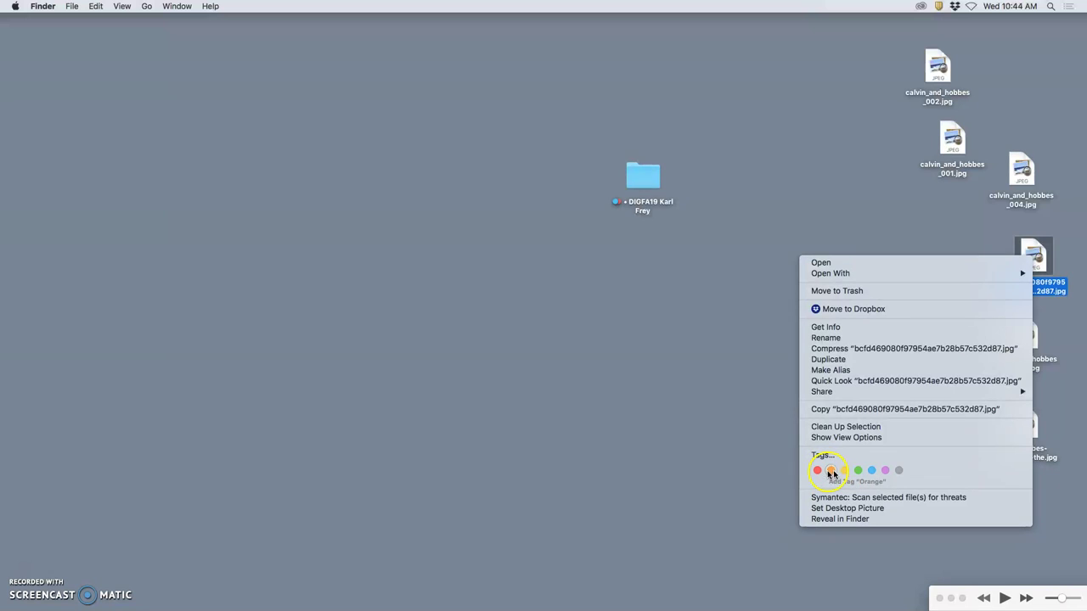
{"action": "left_click", "coordinate": [862, 472]}
{"action": "left_click", "coordinate": [910, 323]}
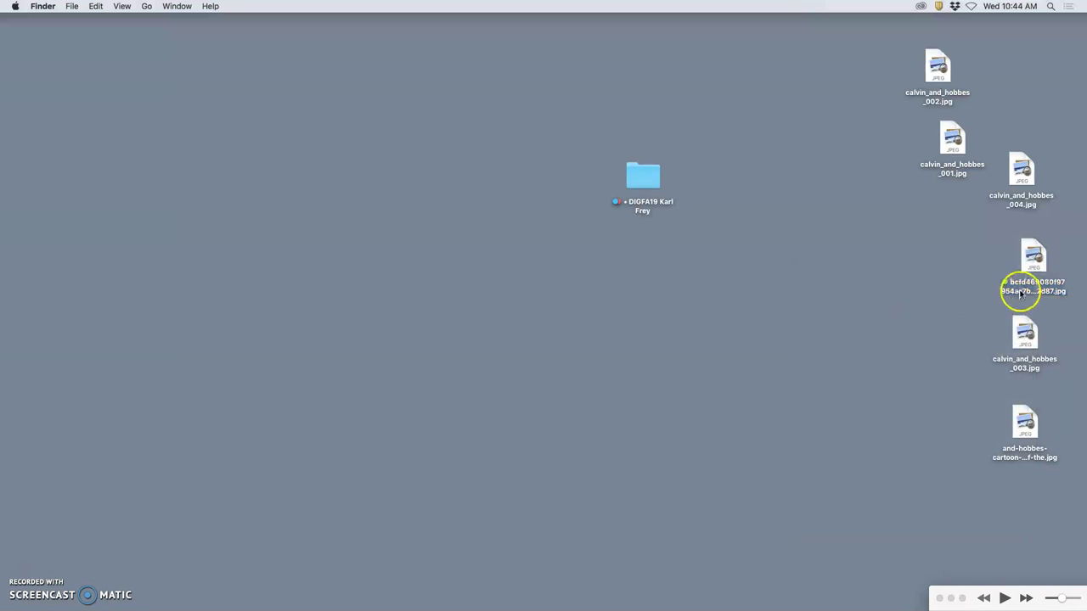
{"action": "left_click_drag", "start_coordinate": [1032, 271], "coordinate": [967, 272]}
- Open the bicycle crash JPEG with Adobe Photoshop CC 2018
{"action": "right_click", "coordinate": [966, 254]}
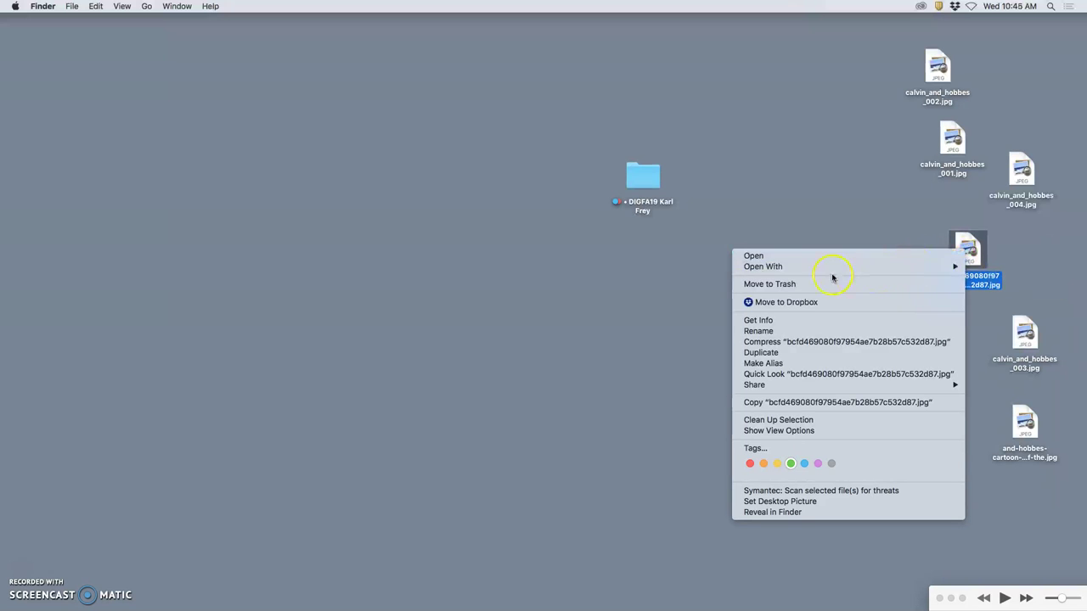
{"action": "mouse_move", "coordinate": [793, 270]}
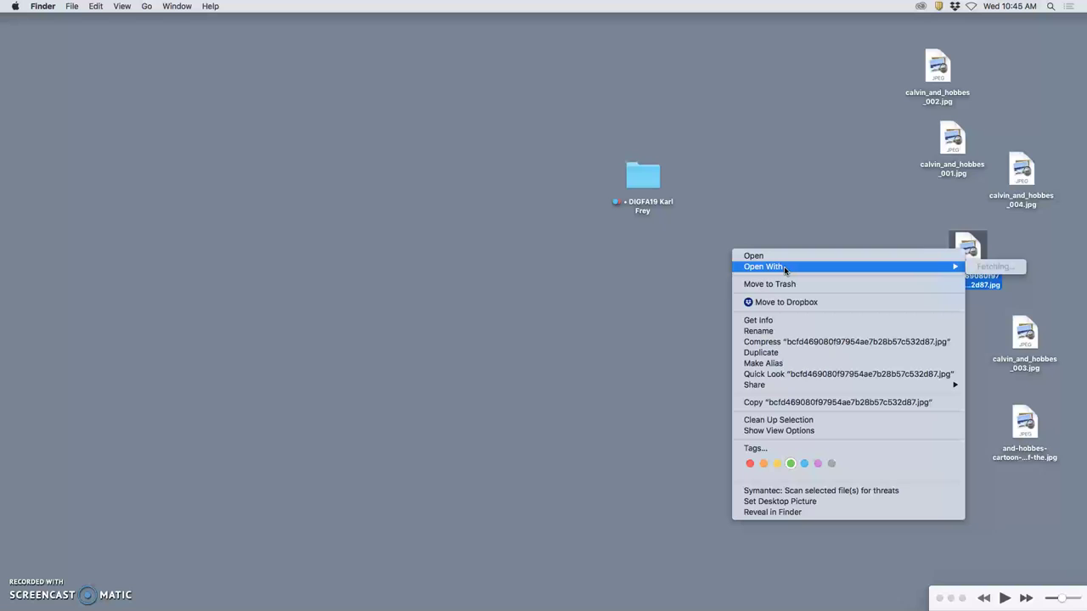
{"action": "left_click", "coordinate": [785, 268]}
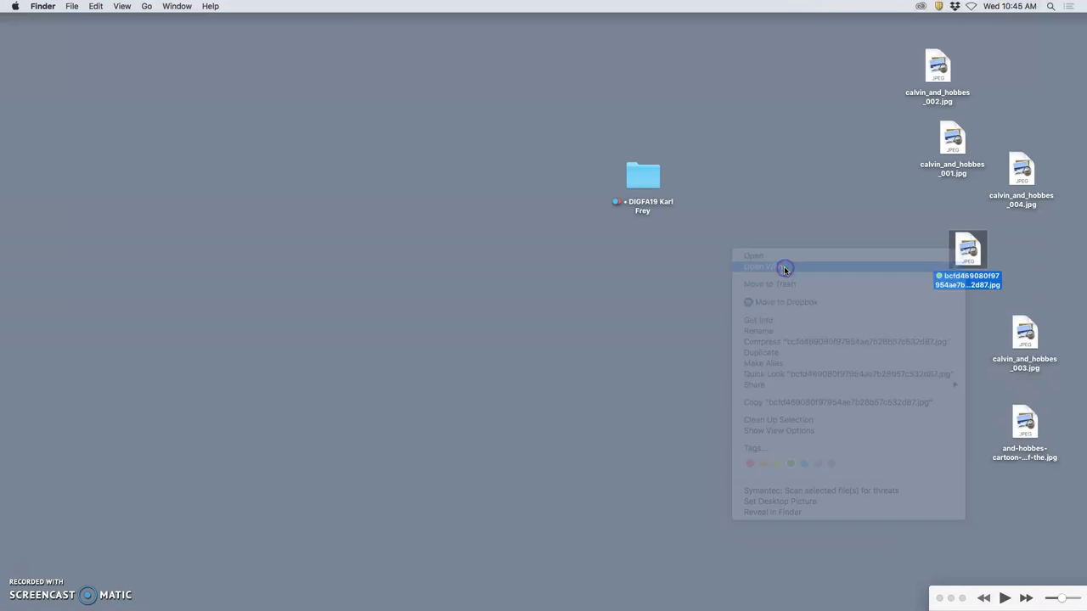
{"action": "right_click", "coordinate": [969, 252]}
{"action": "mouse_move", "coordinate": [902, 268]}
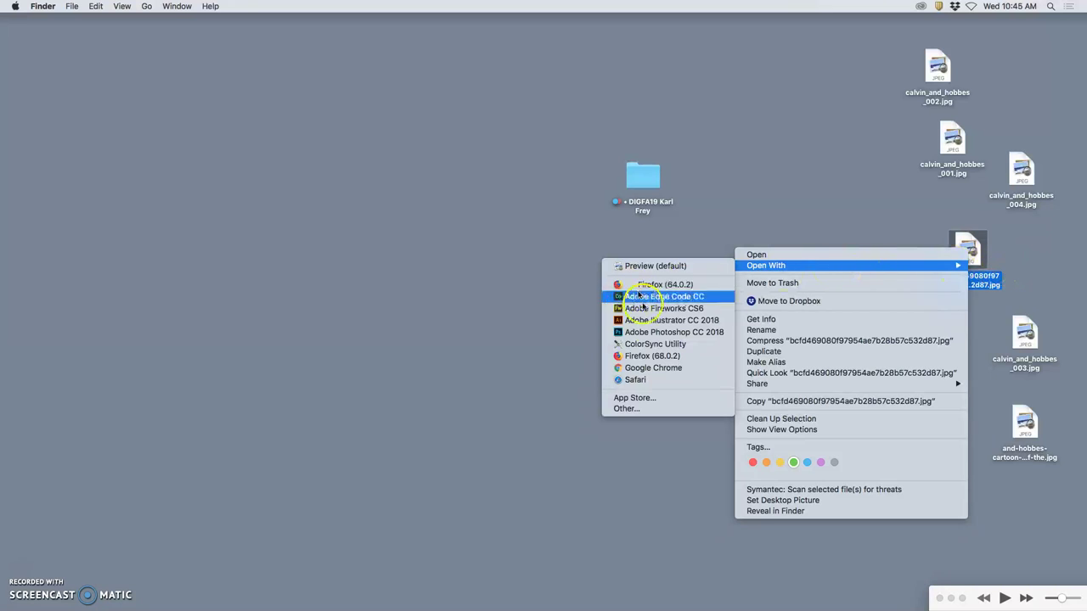
{"action": "left_click", "coordinate": [653, 333]}
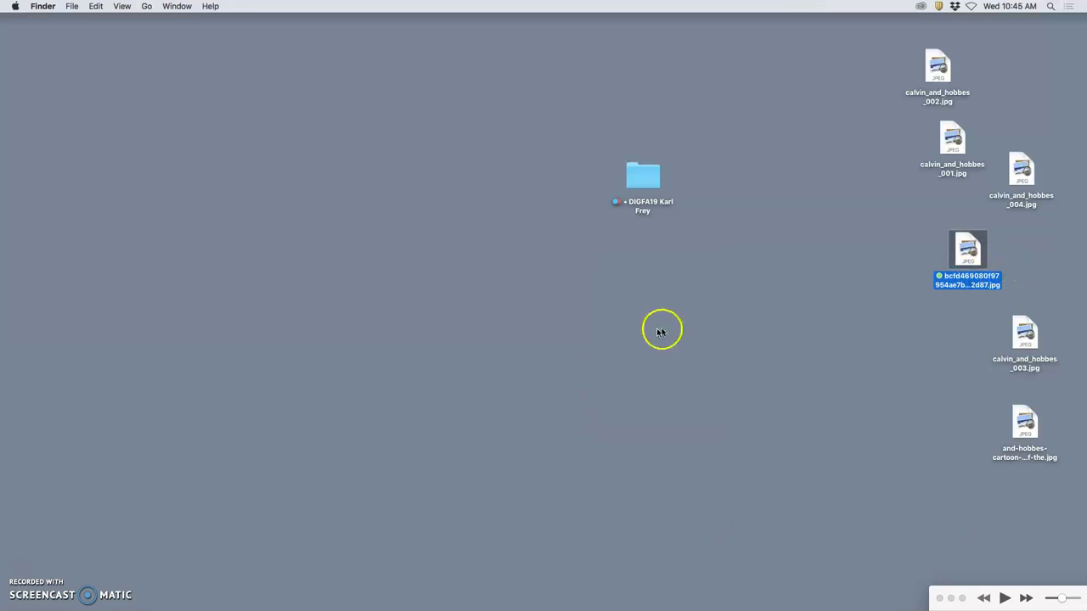
{"action": "mouse_move", "coordinate": [970, 252]}
{"action": "left_mouse_down"}
{"action": "mouse_move", "coordinate": [692, 501]}
{"action": "mouse_move", "coordinate": [544, 599]}
{"action": "mouse_move", "coordinate": [481, 594]}
{"action": "mouse_move", "coordinate": [959, 247]}
{"action": "mouse_move", "coordinate": [969, 252]}
{"action": "left_mouse_up"}
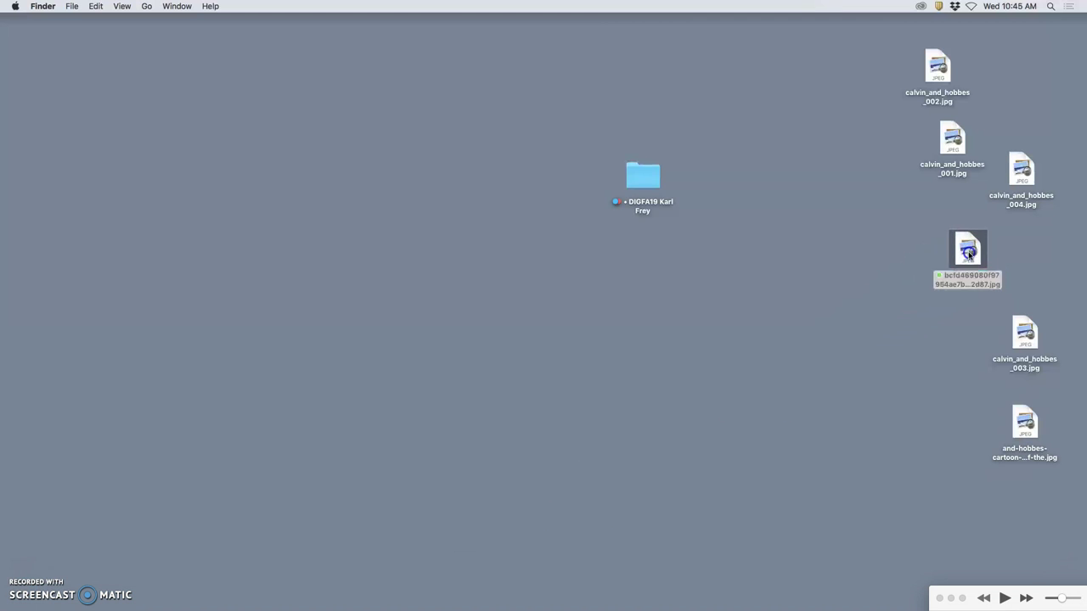
- Bring Chrome back from the Dock
{"action": "mouse_move", "coordinate": [451, 592]}
{"action": "mouse_move", "coordinate": [815, 599]}
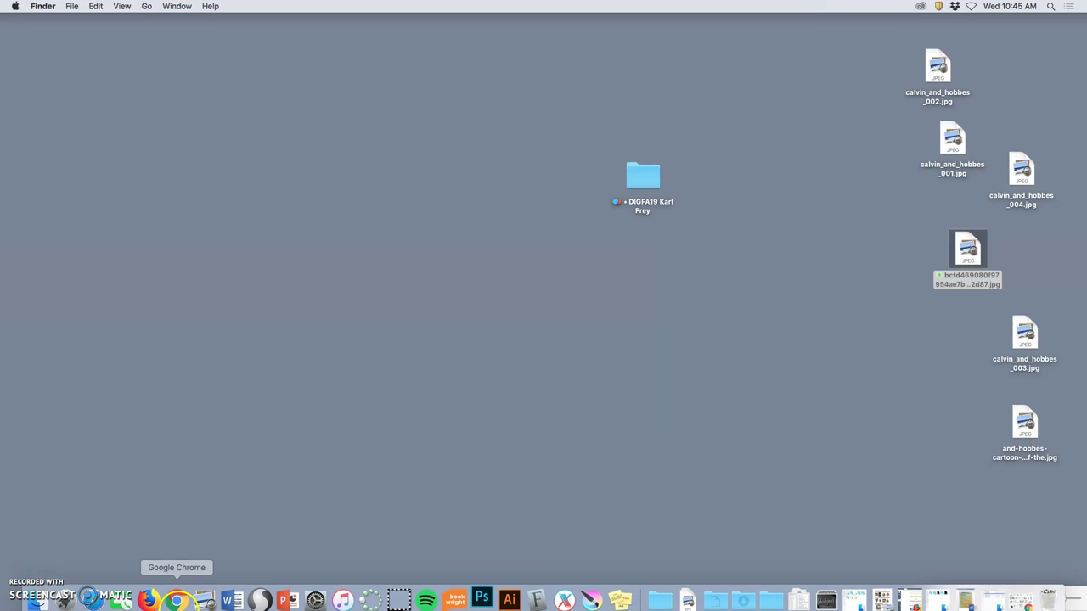
{"action": "left_click", "coordinate": [176, 592]}
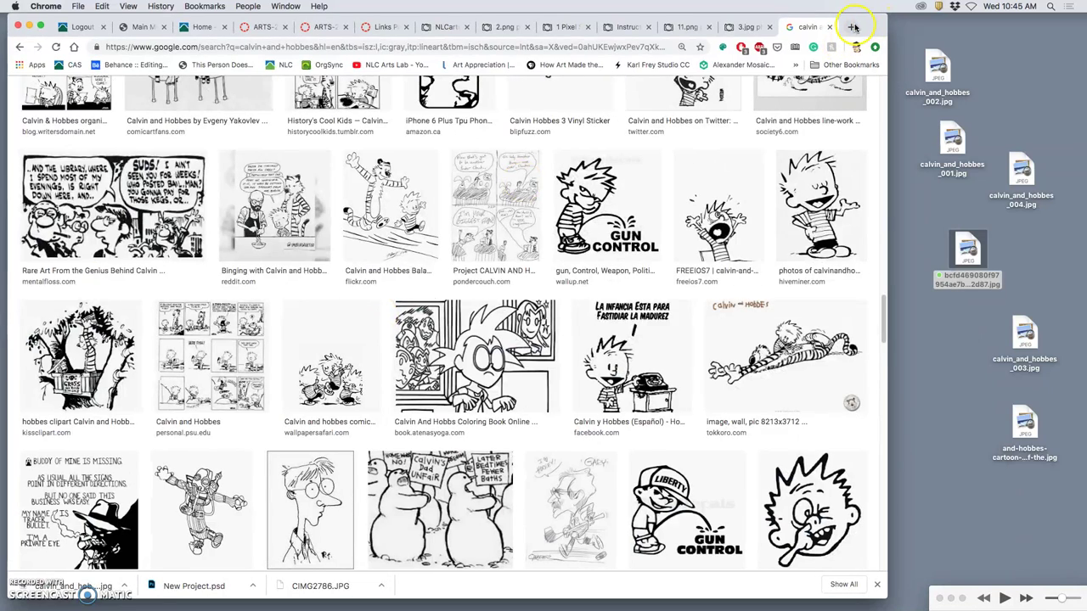
- Search Google for 'arturo herrera collage' in a new tab and switch to image results
{"action": "left_click", "coordinate": [854, 27]}
{"action": "type", "text": "a"}
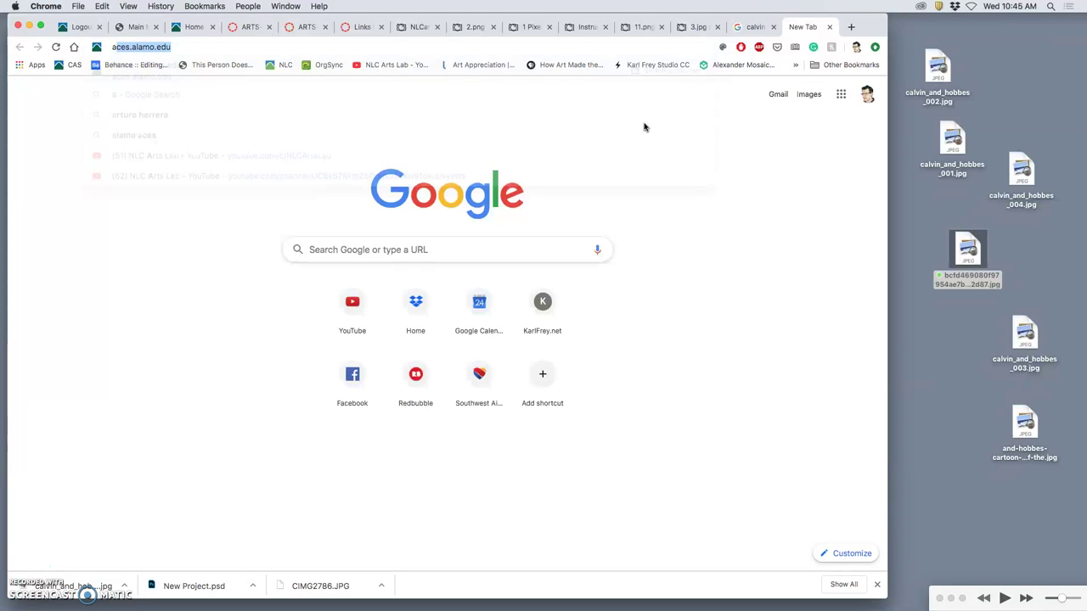
{"action": "type", "text": "rturo here"}
{"action": "key", "text": "BackSpace"}
{"action": "type", "text": "ra"}
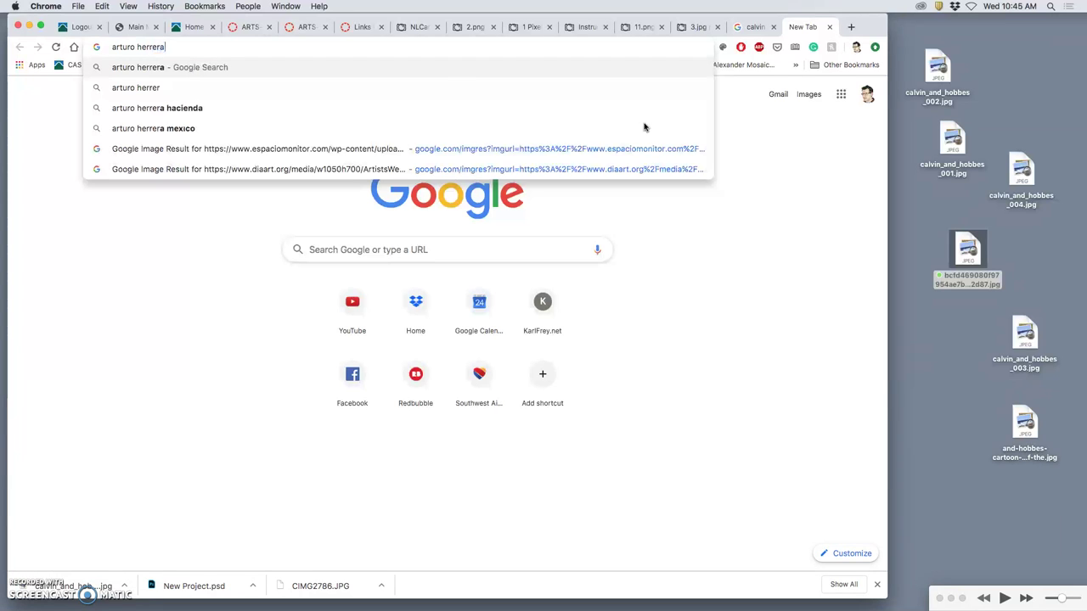
{"action": "type", "text": " collage"}
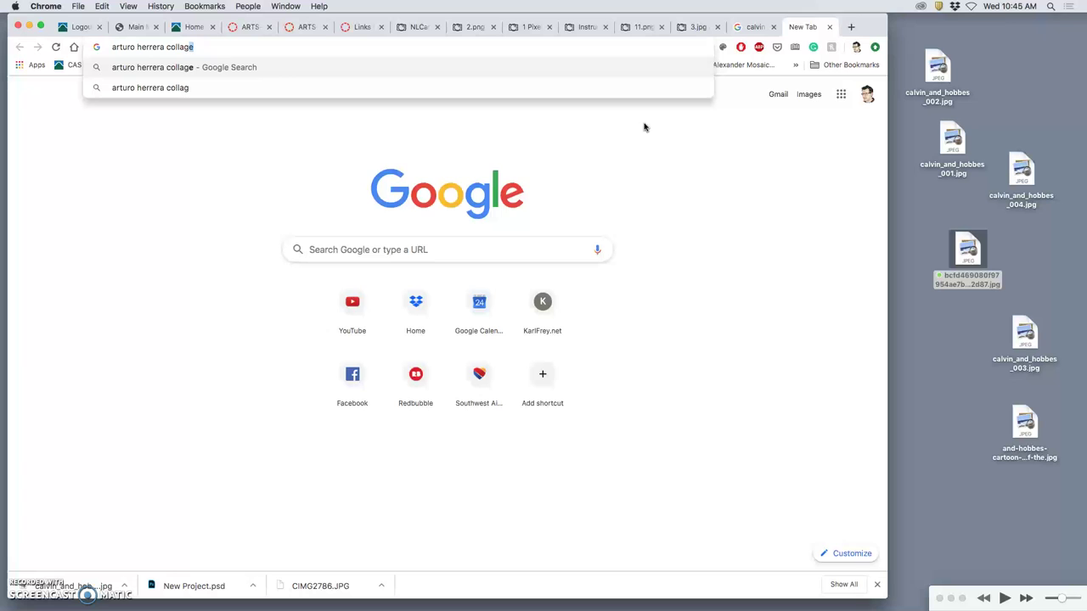
{"action": "key", "text": "Return"}
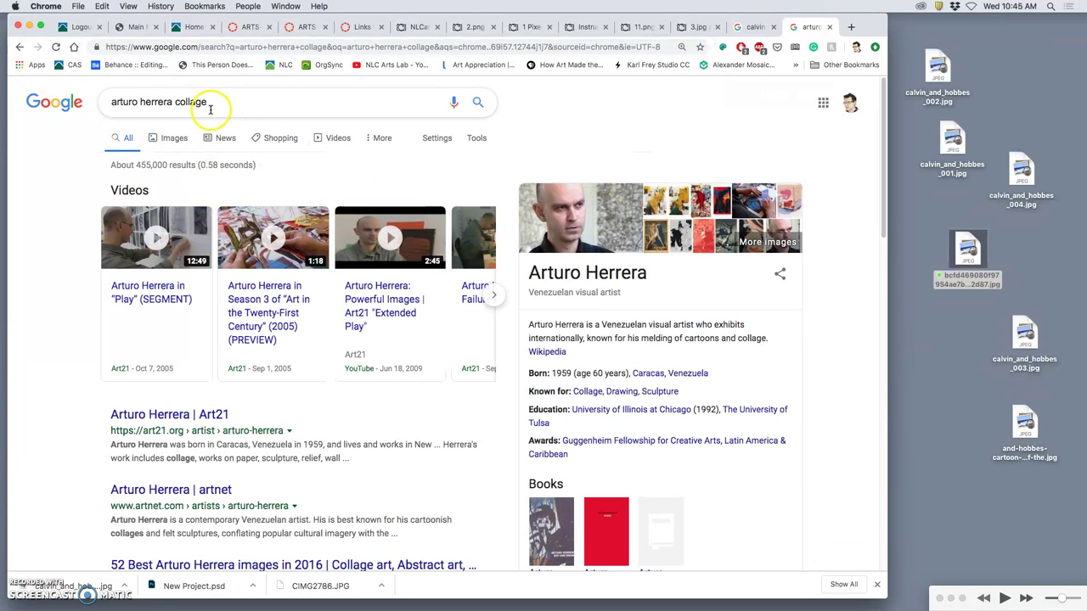
{"action": "left_click", "coordinate": [172, 140]}
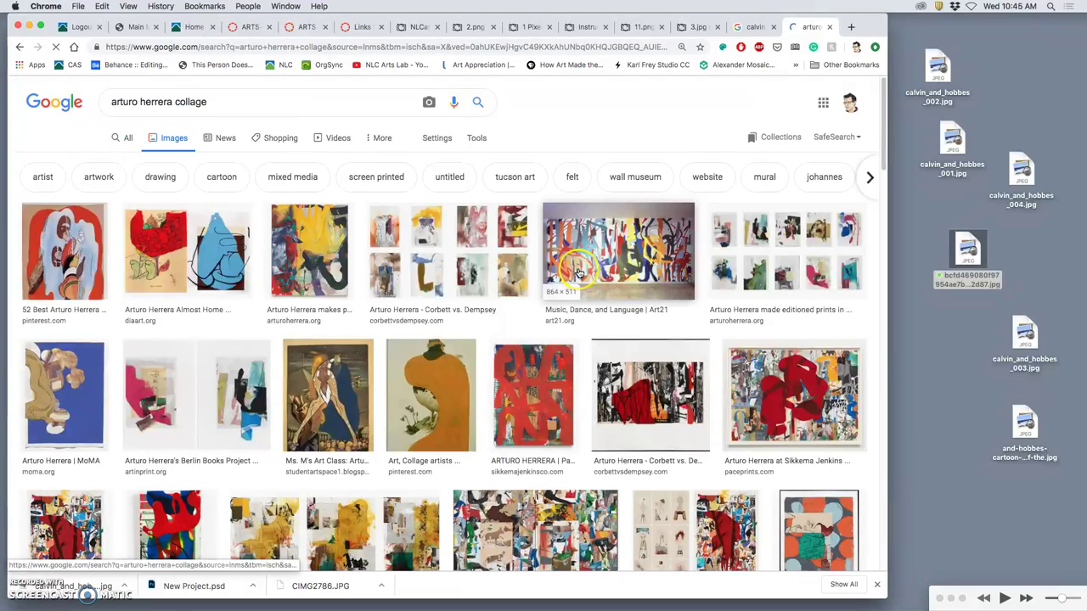
- Browse the Present Tense 21 and Artforum artworks, then preview the Hammer Projects wall drawing
{"action": "scroll", "coordinate": [580, 274], "scroll_direction": "down", "scroll_amount": 1}
{"action": "scroll", "coordinate": [580, 274], "scroll_direction": "down", "scroll_amount": 10}
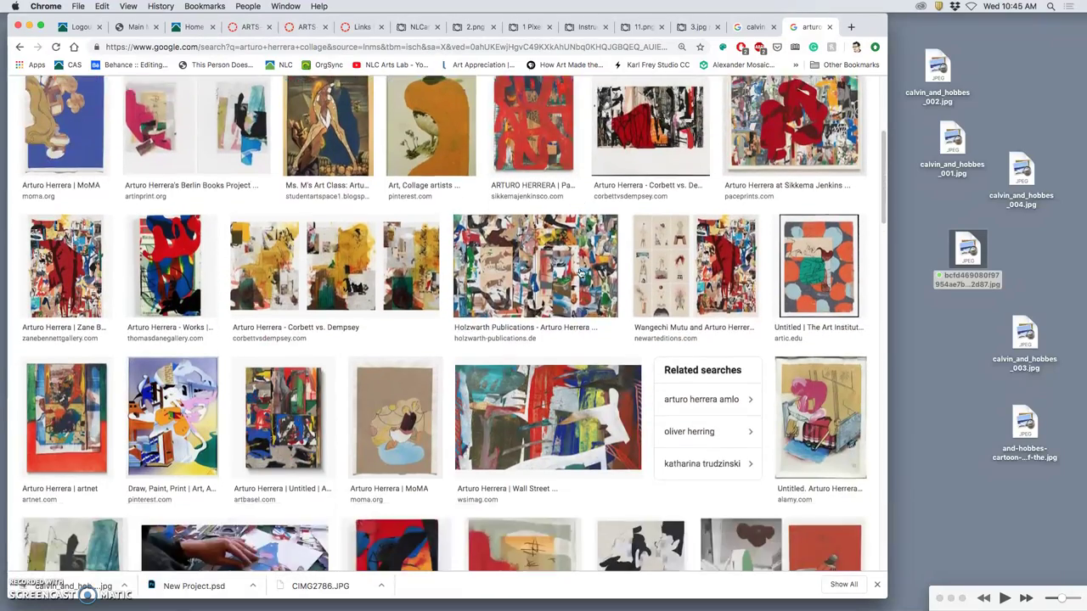
{"action": "scroll", "coordinate": [580, 274], "scroll_direction": "down", "scroll_amount": 5}
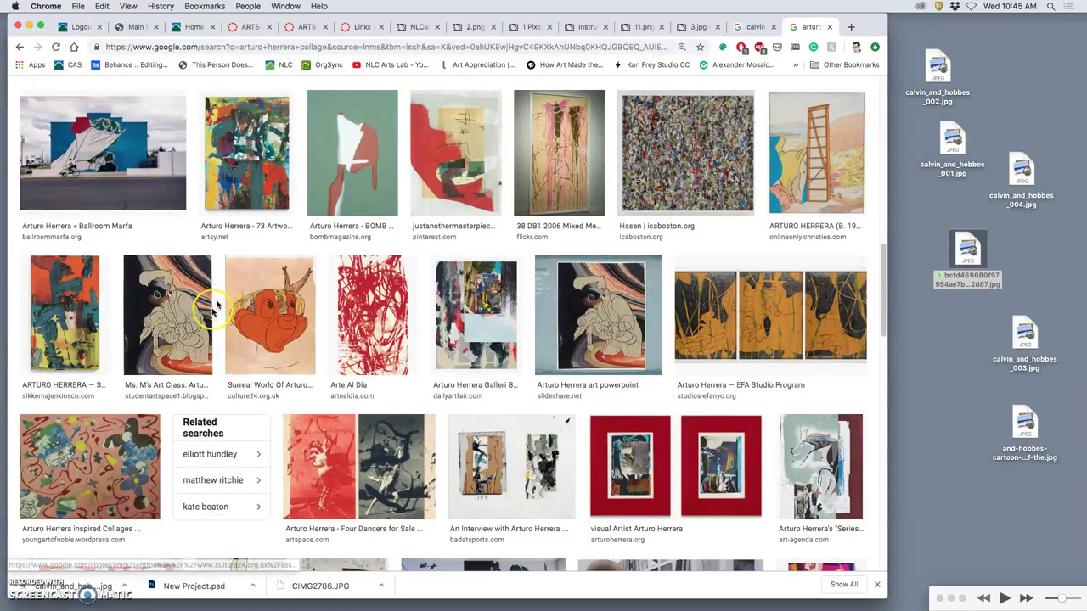
{"action": "scroll", "coordinate": [331, 316], "scroll_direction": "down", "scroll_amount": 5}
{"action": "scroll", "coordinate": [332, 316], "scroll_direction": "down", "scroll_amount": 5}
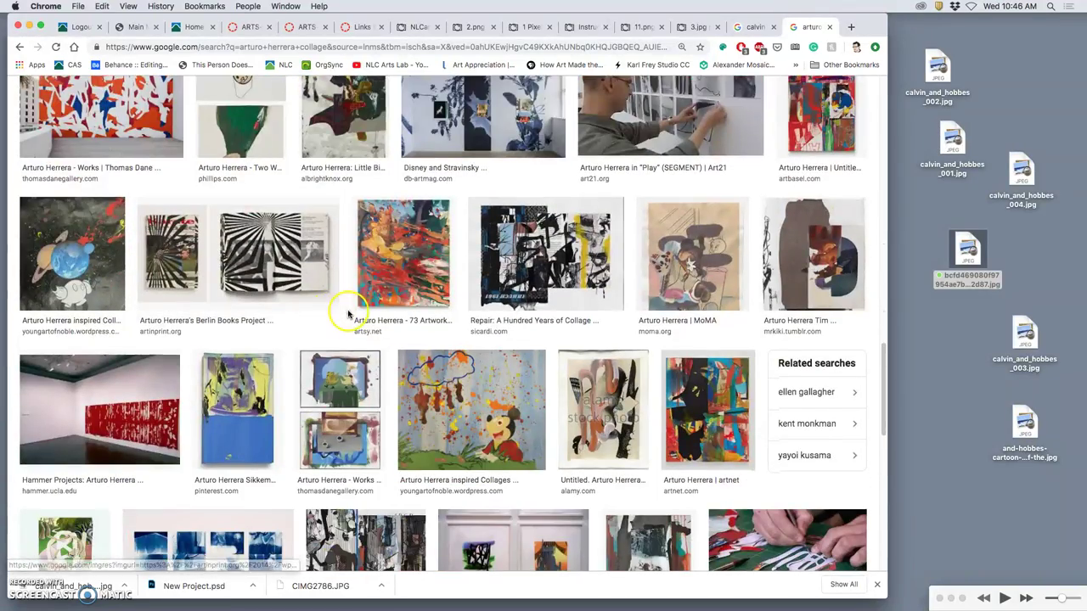
{"action": "scroll", "coordinate": [368, 313], "scroll_direction": "down", "scroll_amount": 3}
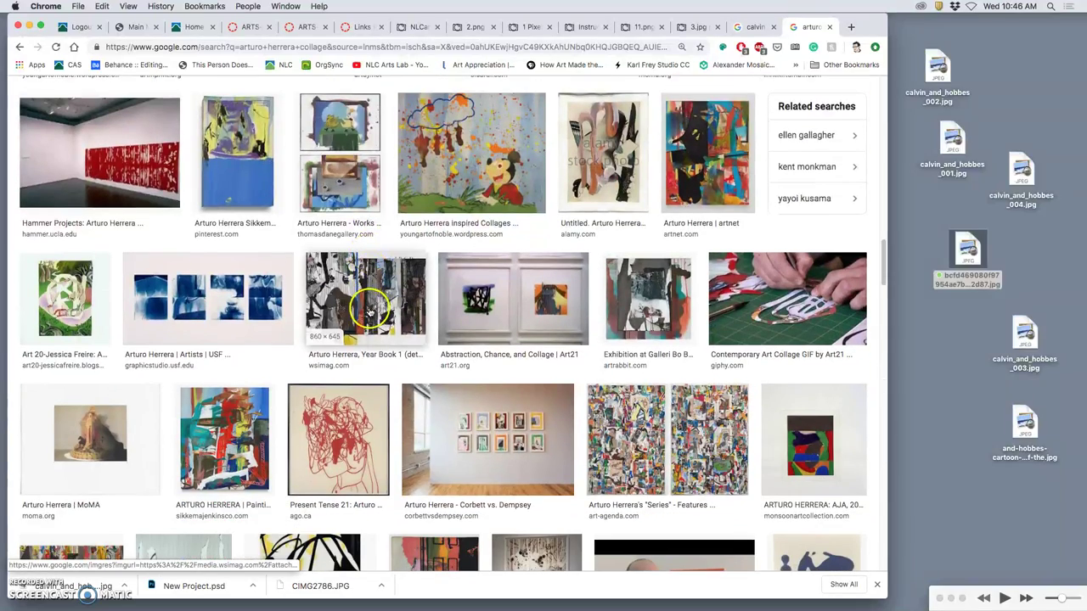
{"action": "left_click", "coordinate": [368, 408]}
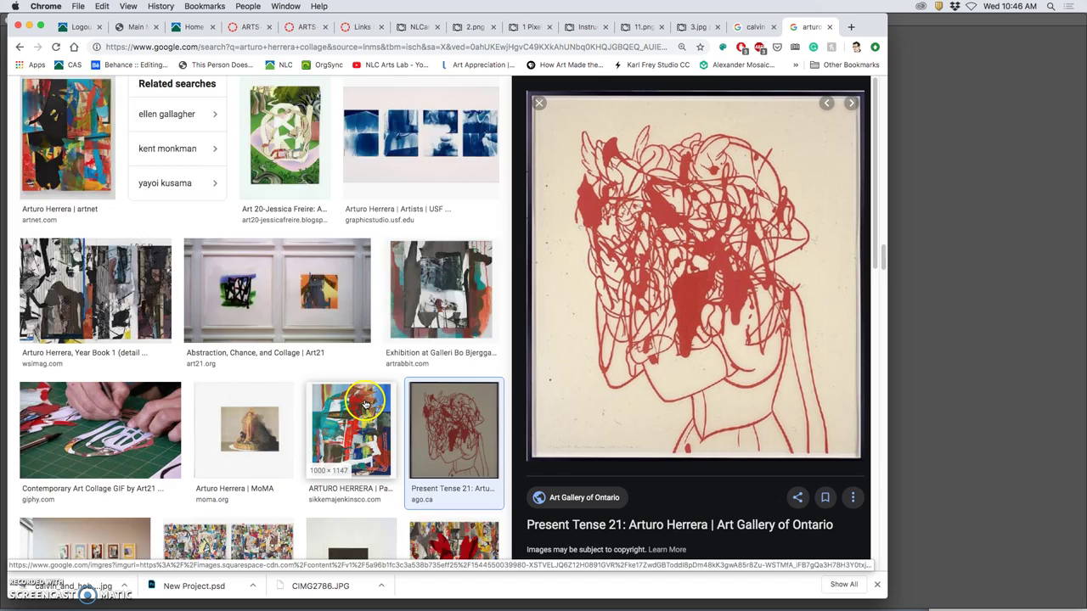
{"action": "scroll", "coordinate": [365, 401], "scroll_direction": "down", "scroll_amount": 10}
{"action": "scroll", "coordinate": [365, 402], "scroll_direction": "down", "scroll_amount": 10}
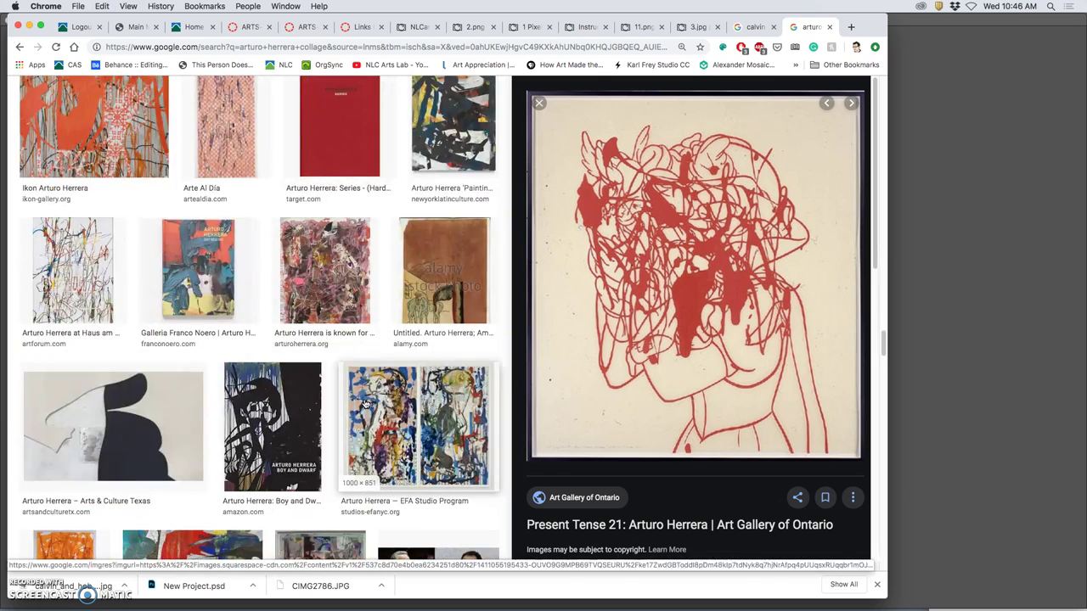
{"action": "left_click", "coordinate": [83, 293]}
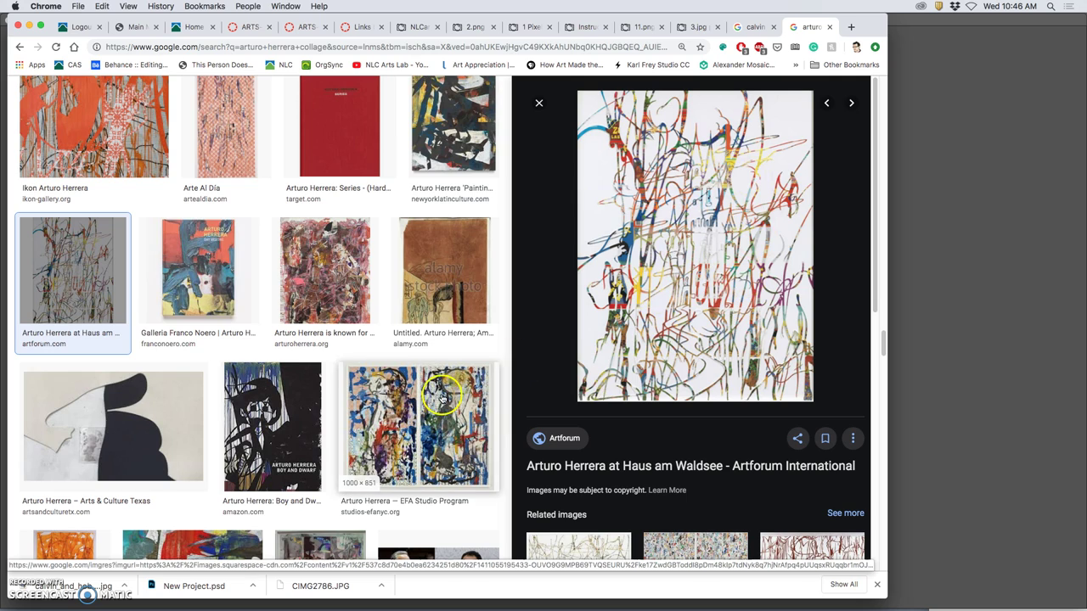
{"action": "scroll", "coordinate": [441, 397], "scroll_direction": "down", "scroll_amount": 8}
{"action": "scroll", "coordinate": [441, 397], "scroll_direction": "down", "scroll_amount": 5}
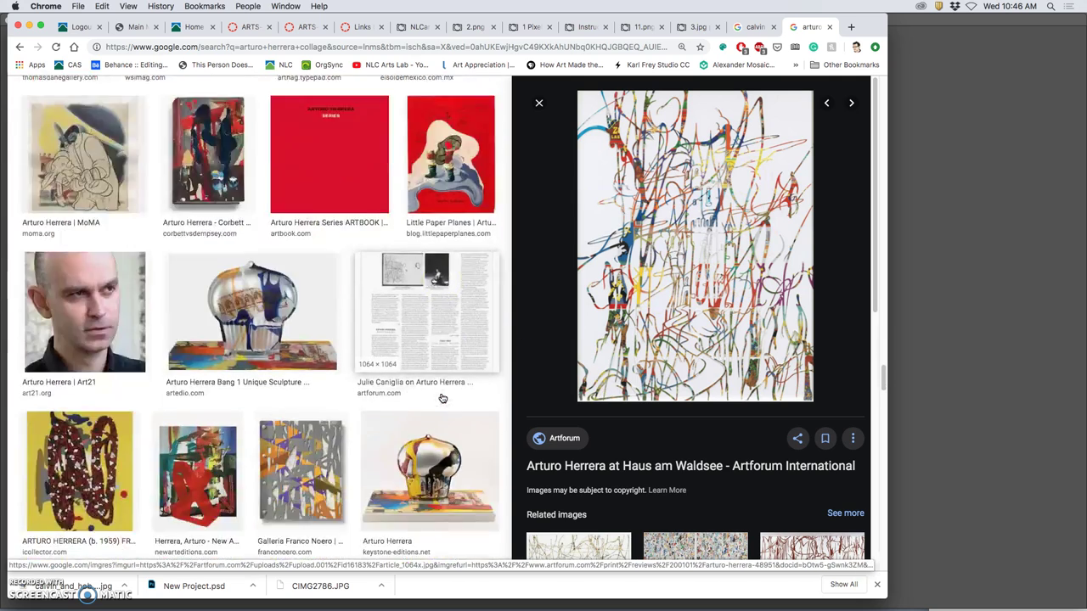
{"action": "left_click", "coordinate": [440, 338]}
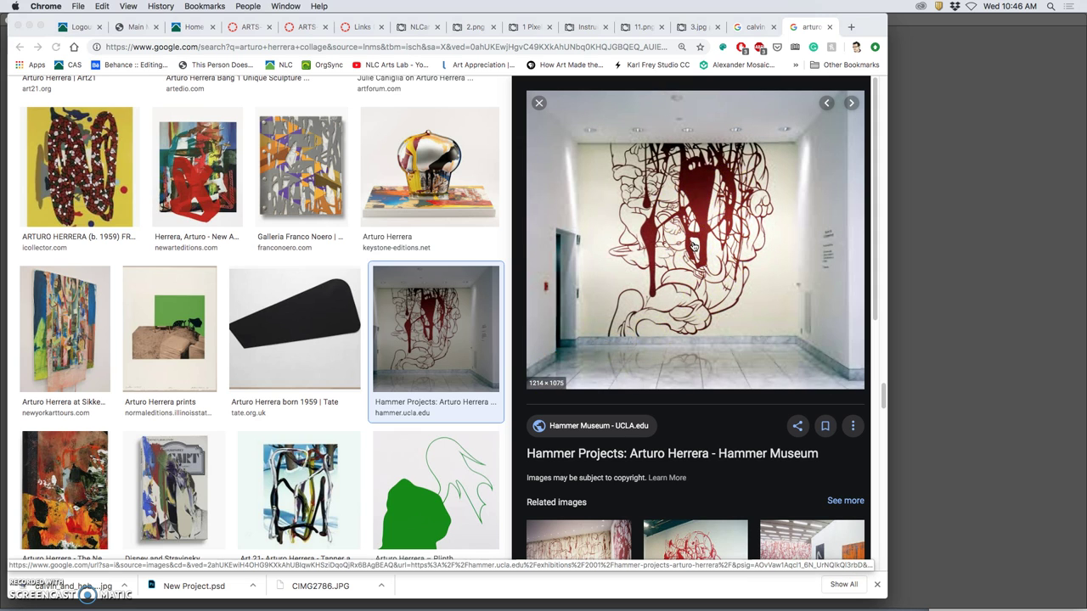
{"action": "left_click", "coordinate": [702, 254]}
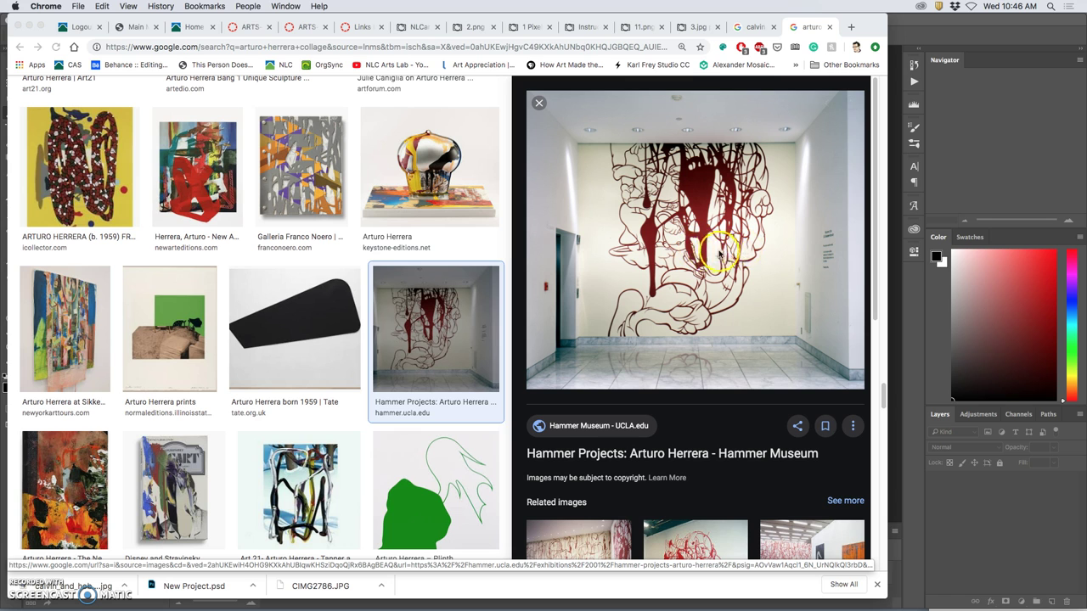
- Open the Calvin bicycle drawing in Photoshop, apply the Essentials (Default) workspace, and hide the Timeline panel
{"action": "left_click_drag", "start_coordinate": [718, 253], "coordinate": [604, 250]}
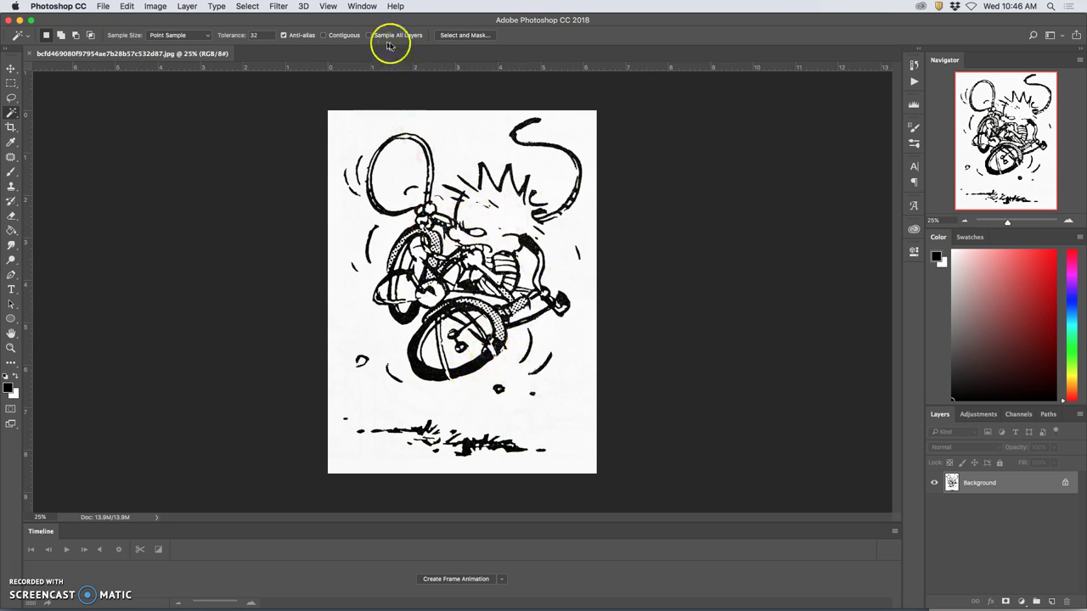
{"action": "left_click", "coordinate": [370, 7]}
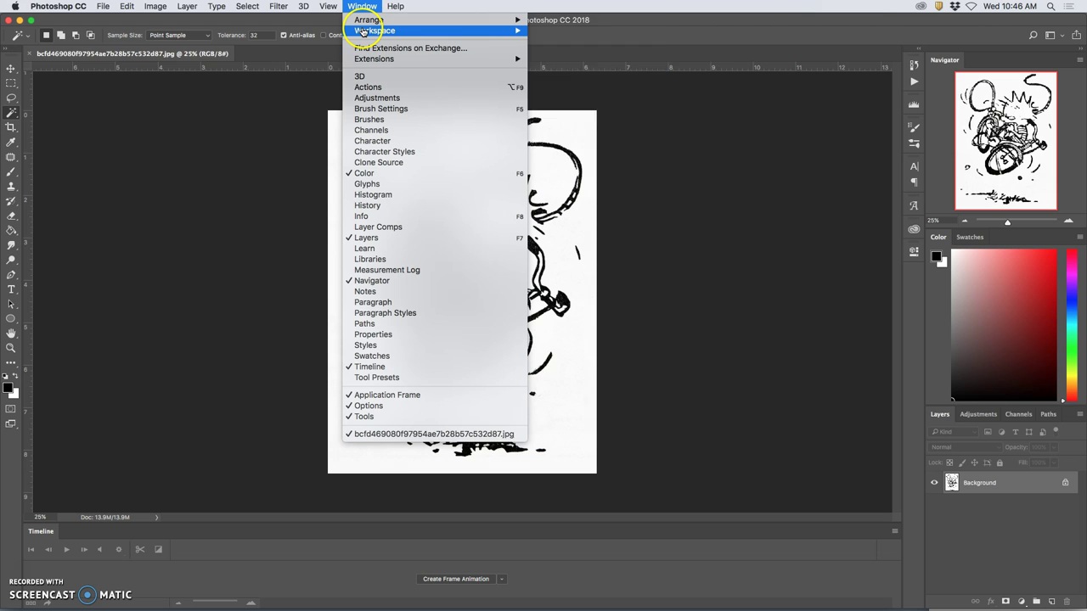
{"action": "mouse_move", "coordinate": [364, 31]}
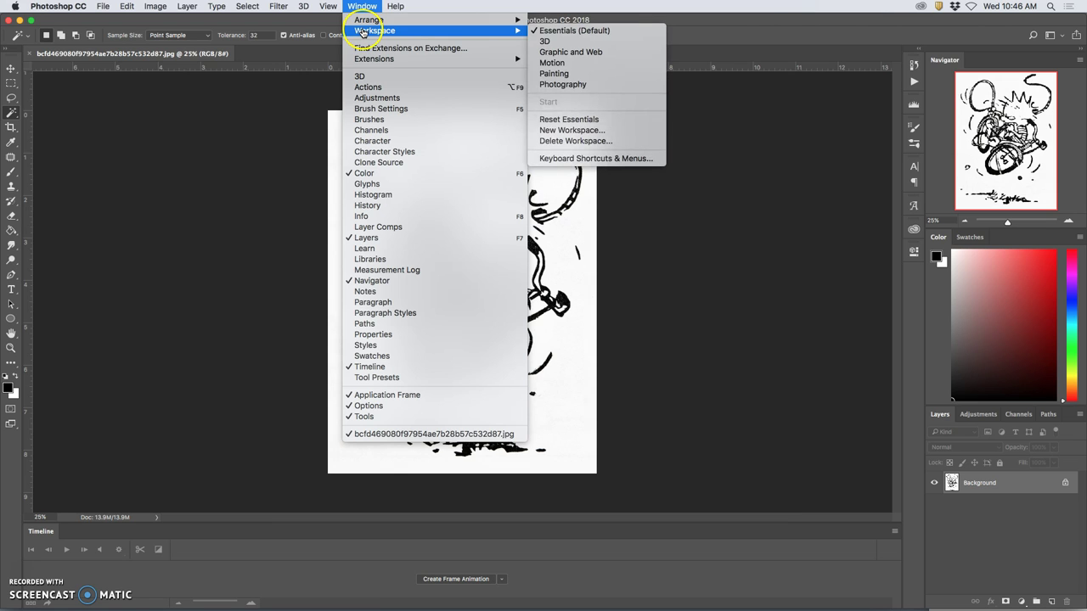
{"action": "left_click", "coordinate": [557, 31]}
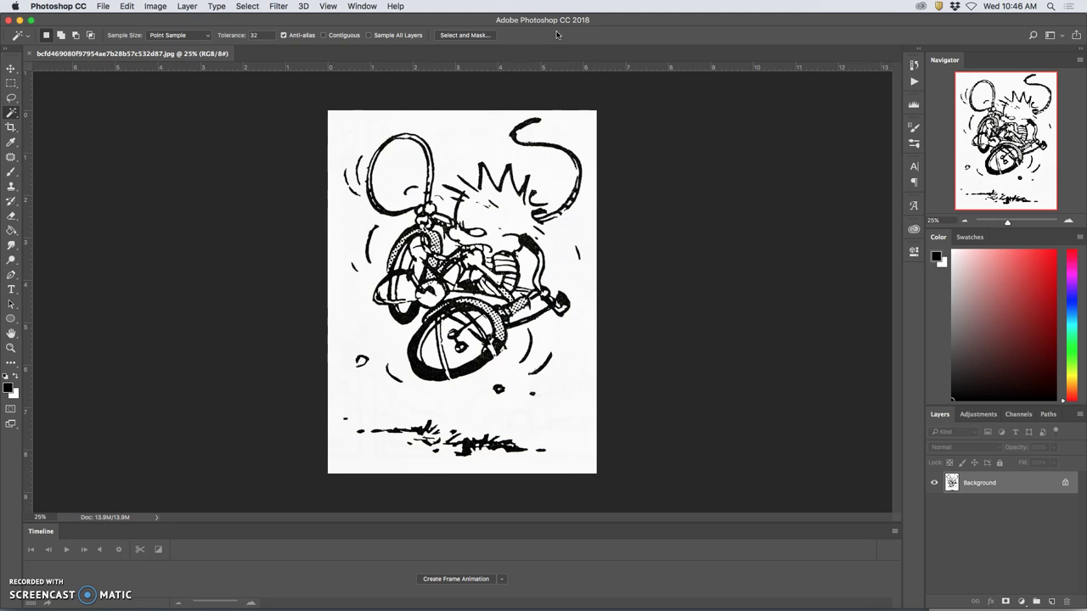
{"action": "left_click", "coordinate": [362, 6]}
{"action": "mouse_move", "coordinate": [374, 31]}
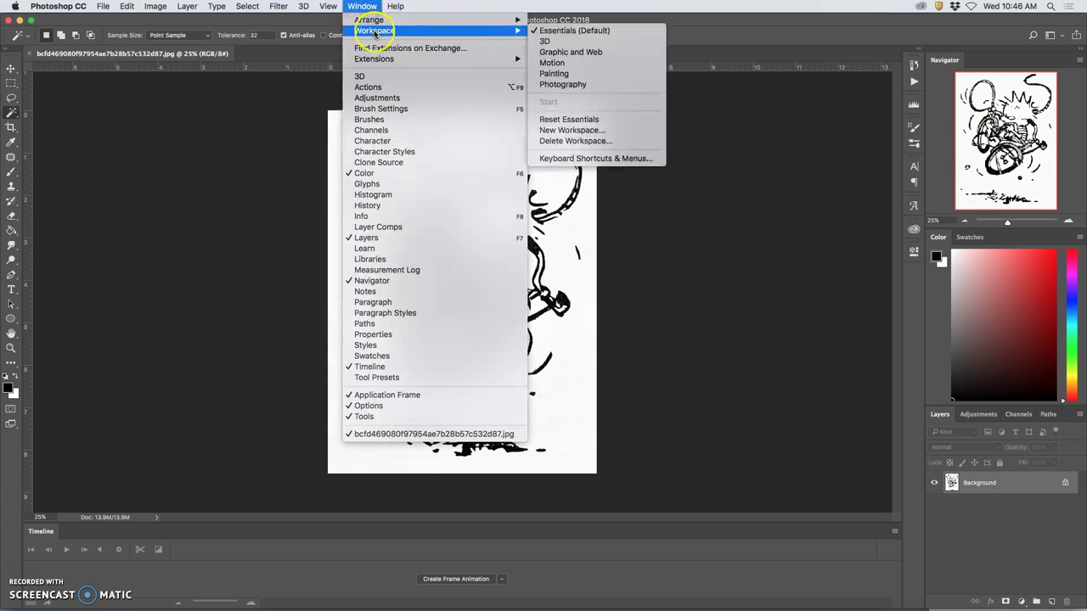
{"action": "left_click", "coordinate": [572, 32]}
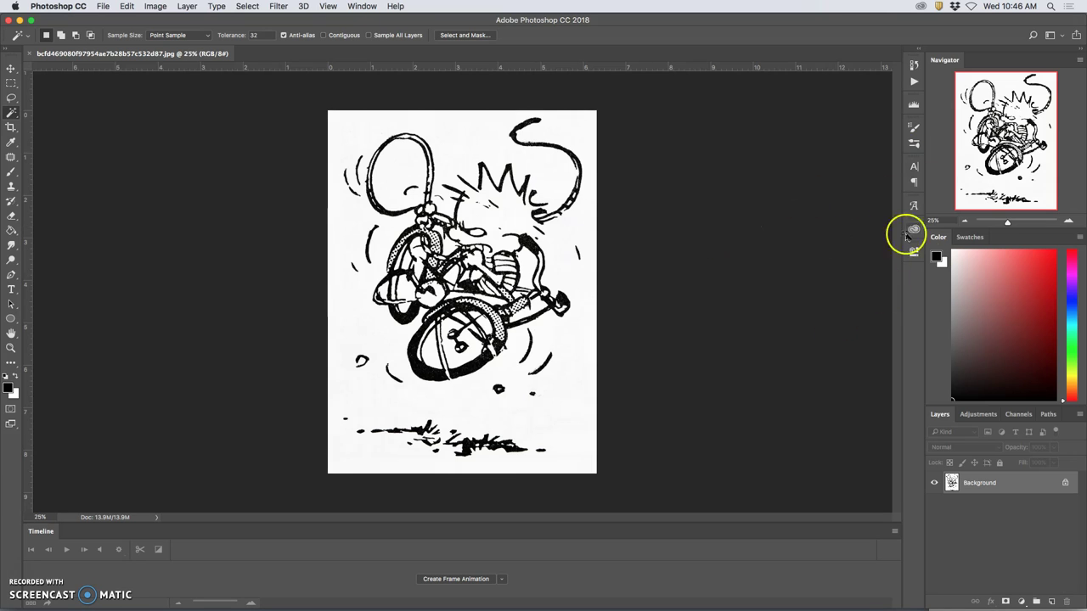
{"action": "left_click", "coordinate": [361, 7]}
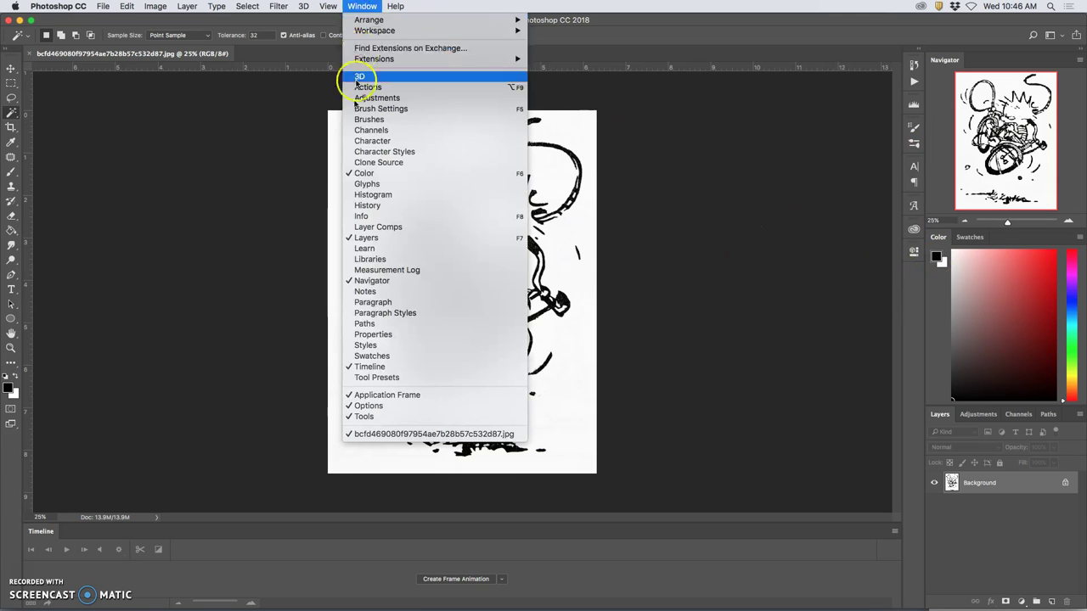
{"action": "left_click", "coordinate": [369, 367]}
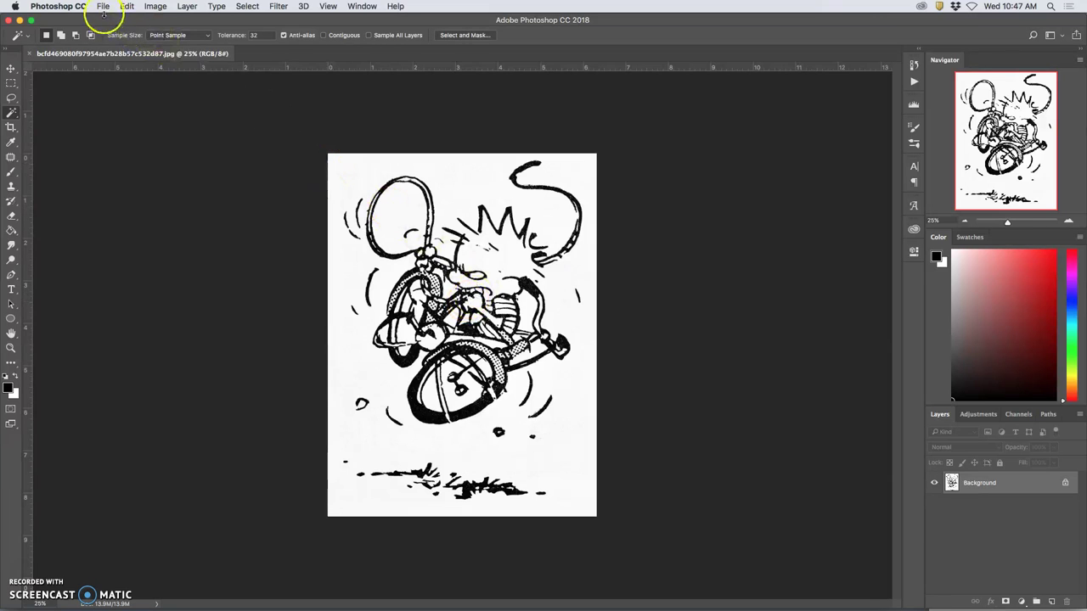
- Resize the canvas to 4000 × 6000 pixels, adding white space around the drawing
{"action": "left_click", "coordinate": [155, 7]}
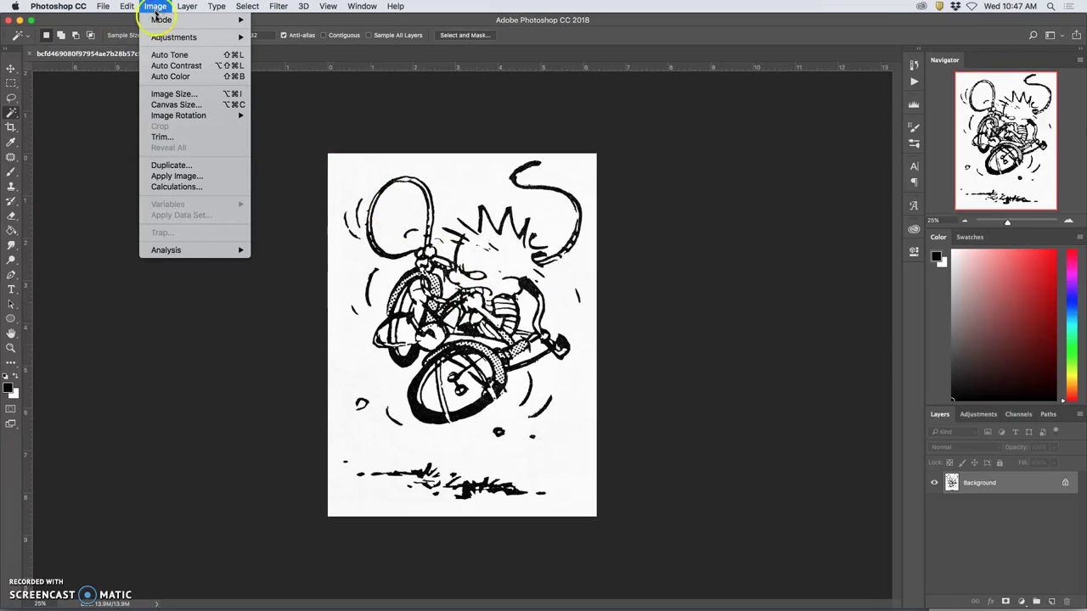
{"action": "left_click", "coordinate": [178, 105]}
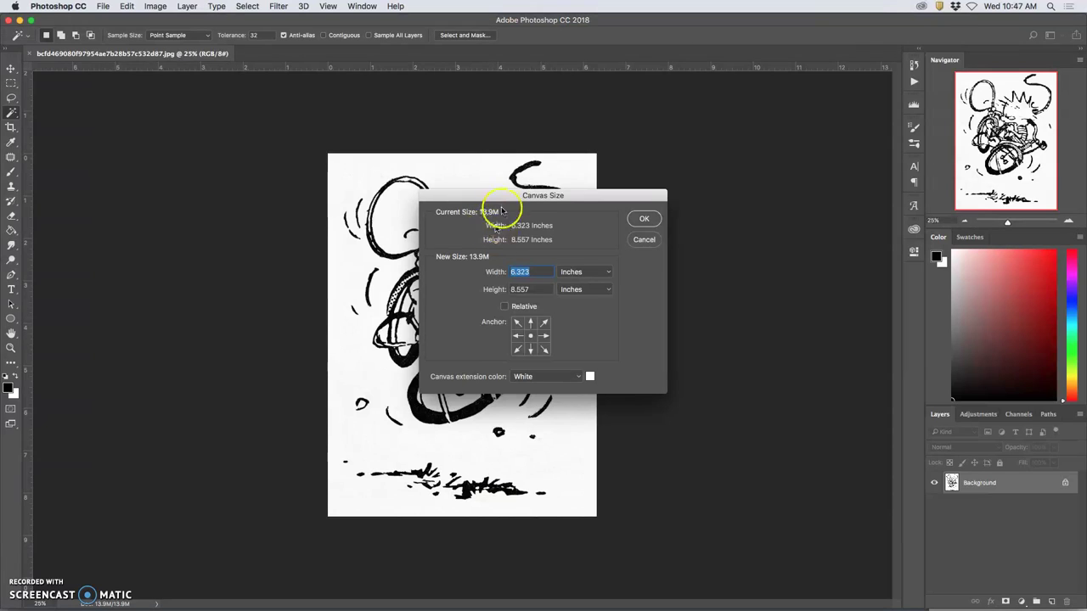
{"action": "left_click", "coordinate": [586, 271]}
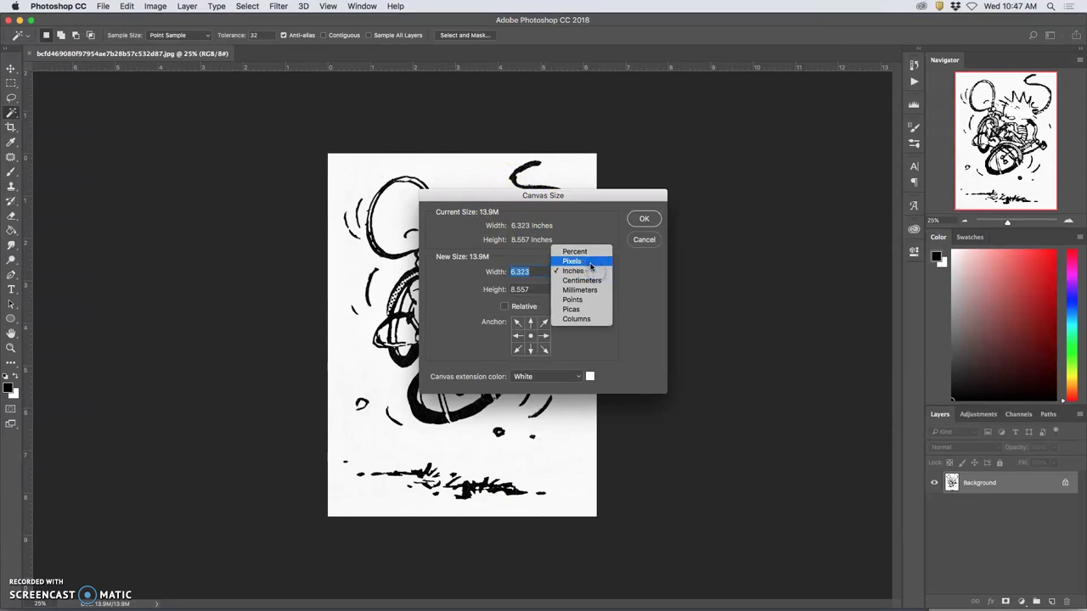
{"action": "left_click", "coordinate": [588, 260]}
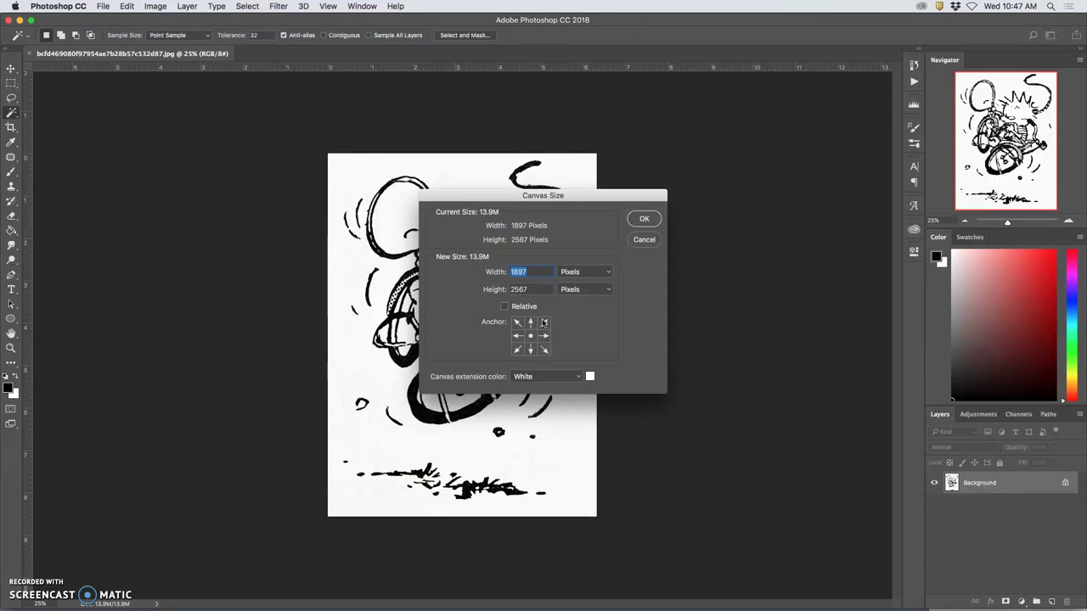
{"action": "left_click", "coordinate": [567, 272]}
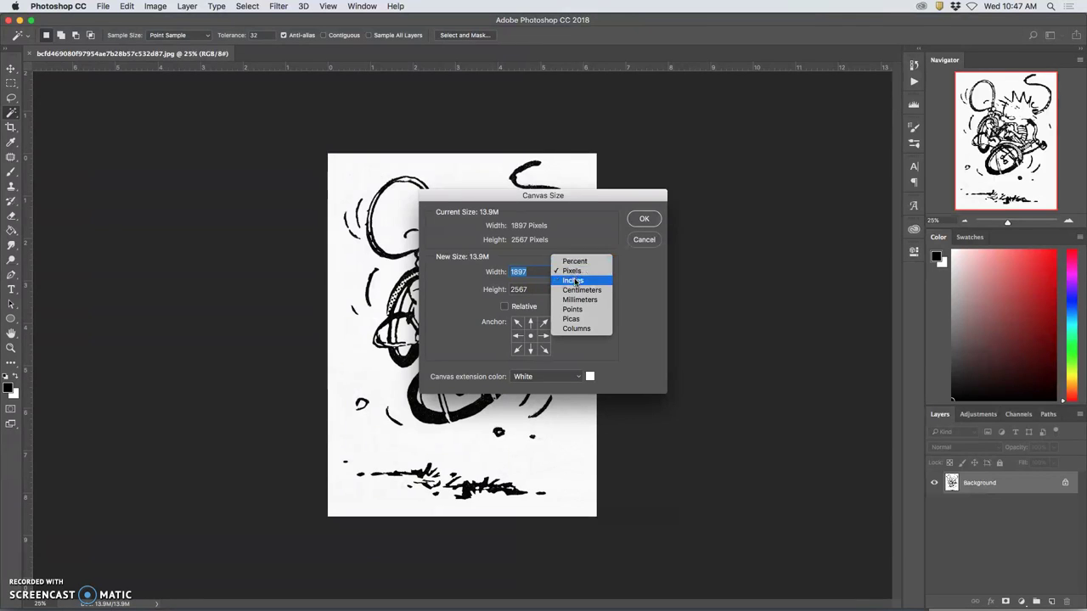
{"action": "left_click", "coordinate": [574, 280]}
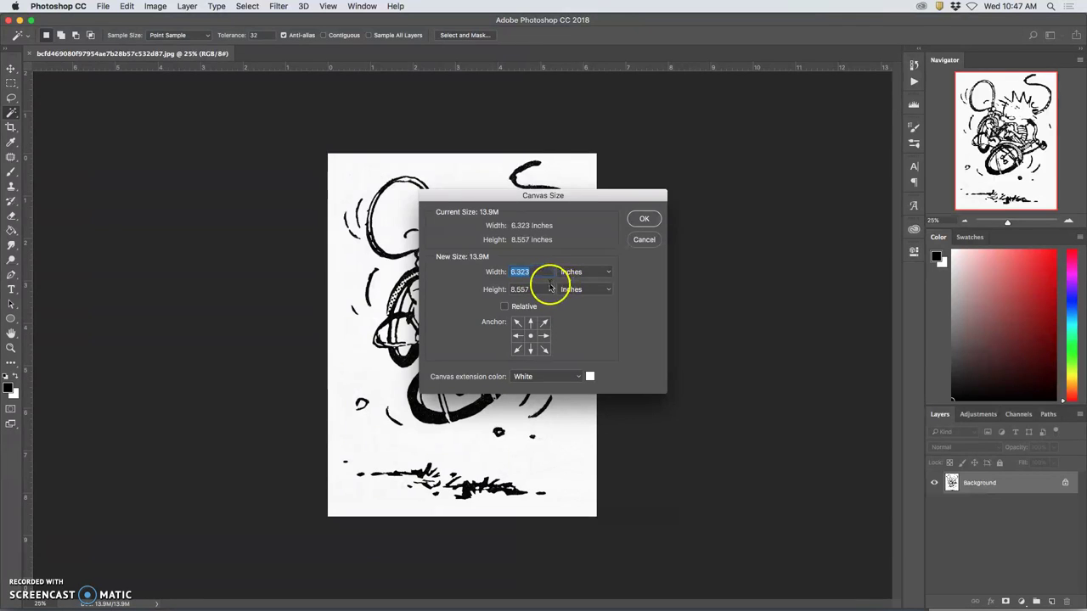
{"action": "left_click", "coordinate": [536, 271]}
{"action": "left_click", "coordinate": [604, 272]}
{"action": "left_click", "coordinate": [602, 261]}
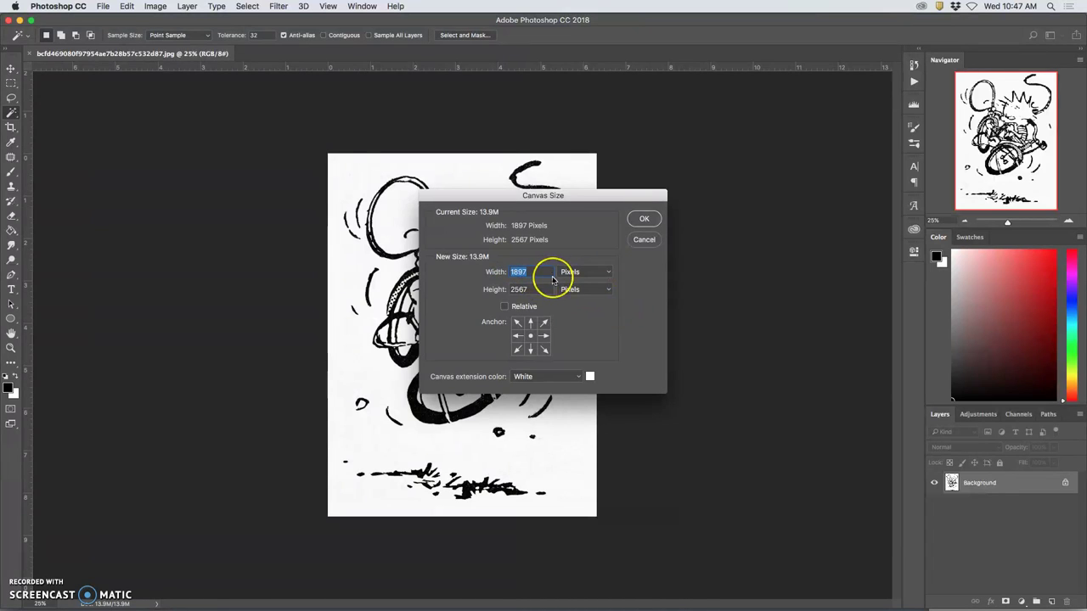
{"action": "type", "text": "4"}
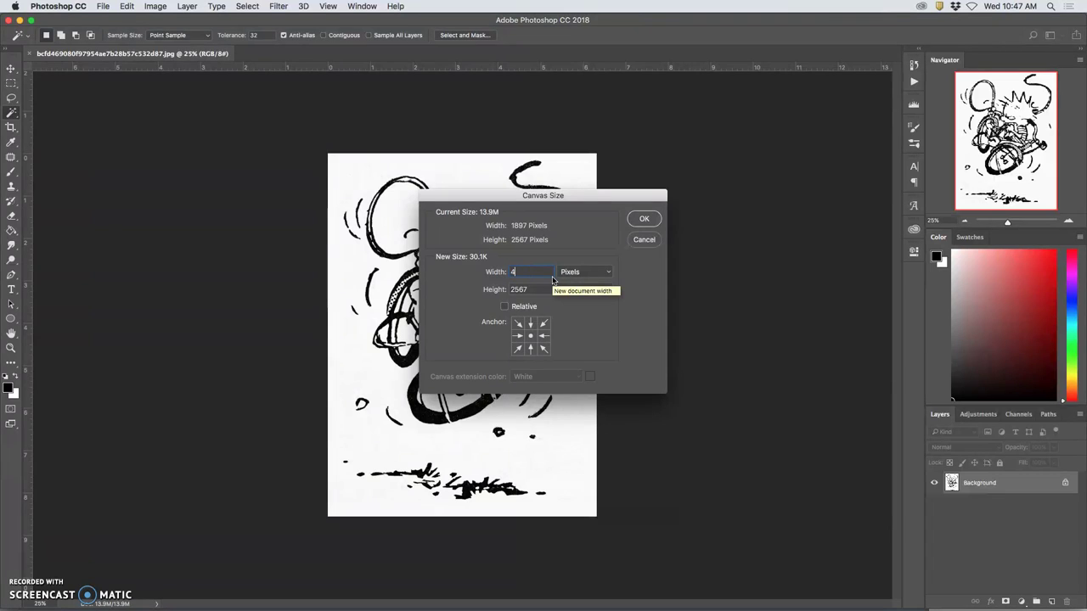
{"action": "type", "text": "000"}
{"action": "left_click", "coordinate": [527, 290]}
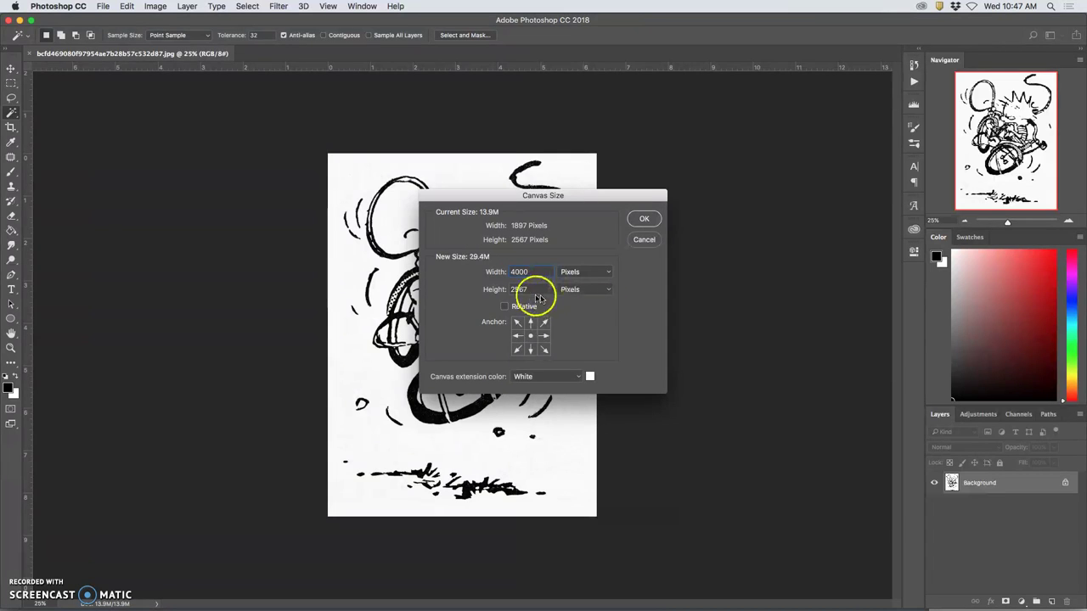
{"action": "type", "text": "6000"}
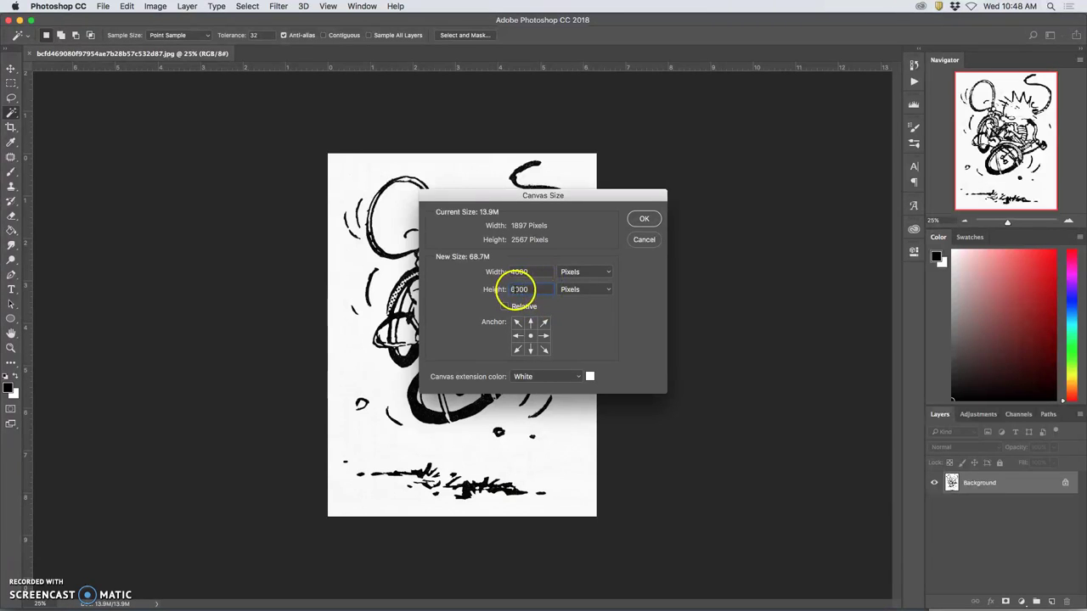
{"action": "left_click", "coordinate": [643, 220]}
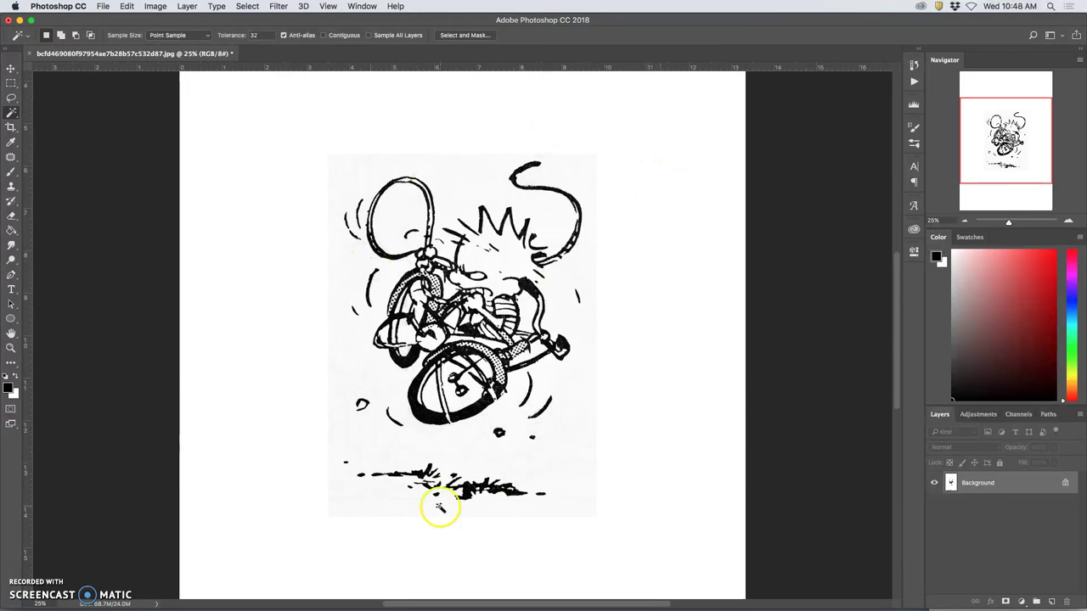
- Magic-wand the white area and zoom to 12.5% to see the whole canvas
{"action": "left_click", "coordinate": [524, 315]}
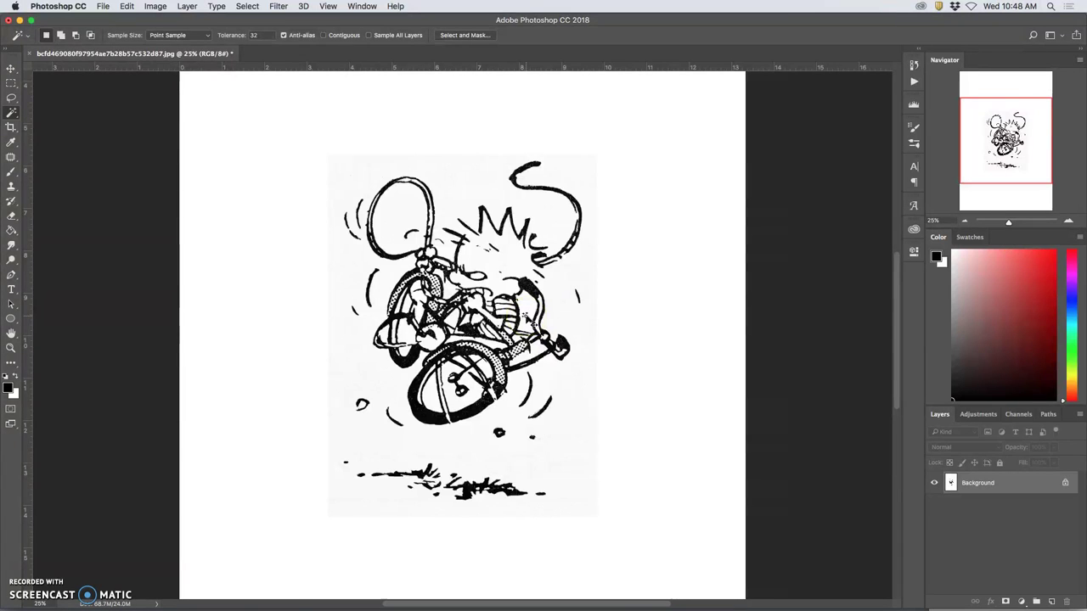
{"action": "scroll", "coordinate": [527, 320], "scroll_direction": "down", "scroll_amount": 2}
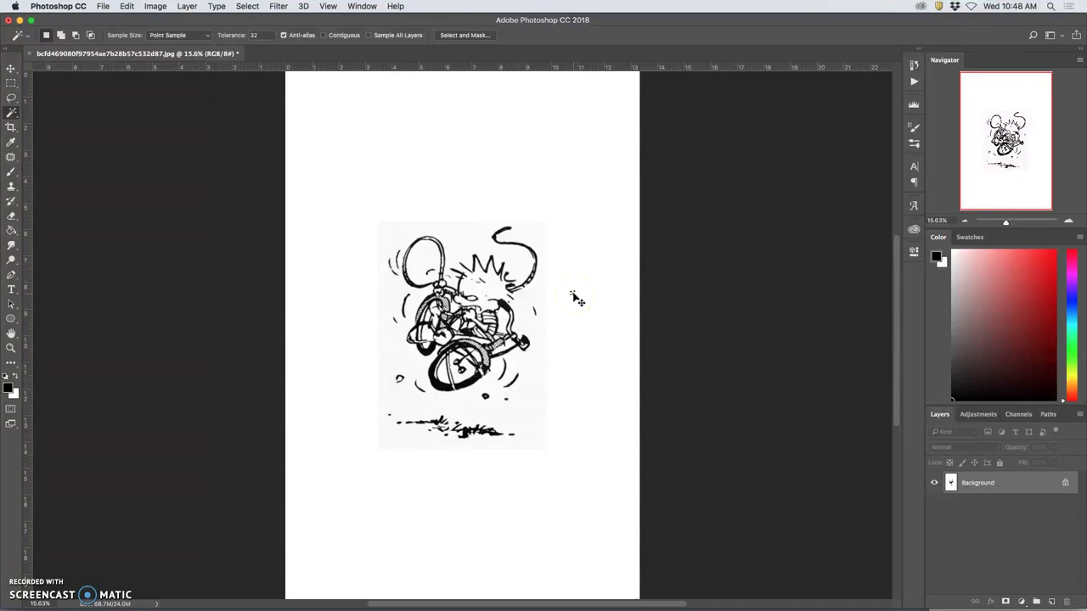
{"action": "scroll", "coordinate": [573, 294], "scroll_direction": "down", "scroll_amount": 5}
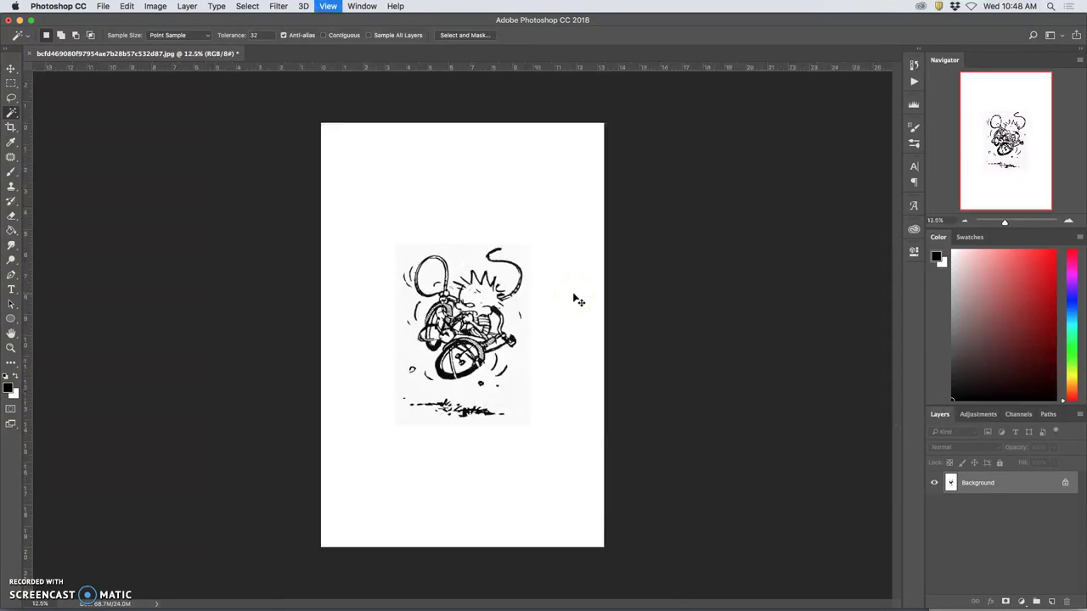
{"action": "key", "text": "super+equal"}
{"action": "key", "text": "super+equal"}
{"action": "key", "text": "super+equal"}
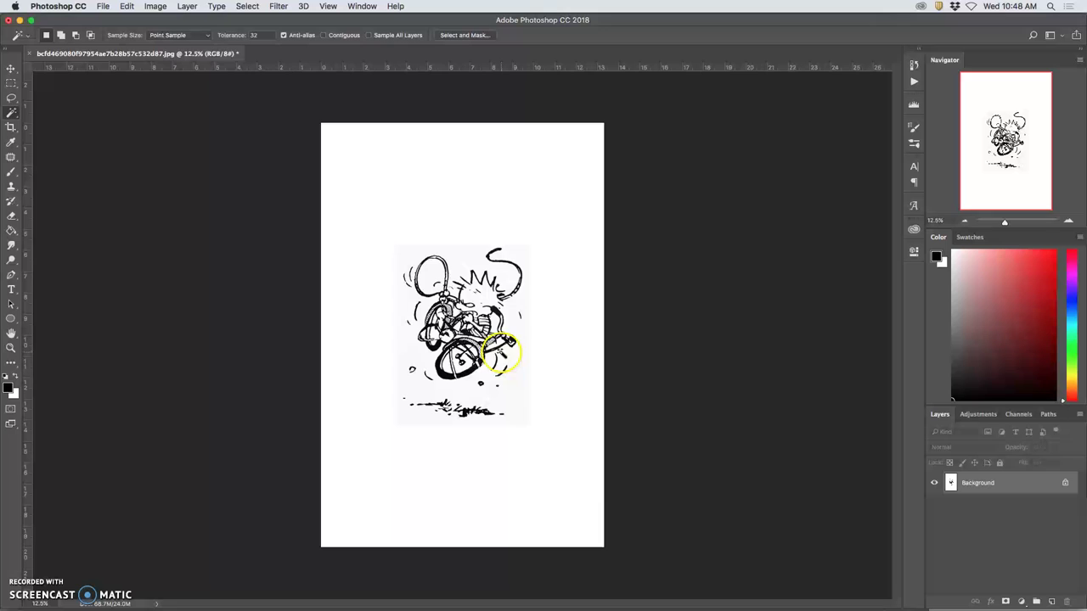
- Fill the entire canvas with White at 100% opacity in Normal mode, covering the drawing
{"action": "left_click", "coordinate": [129, 6]}
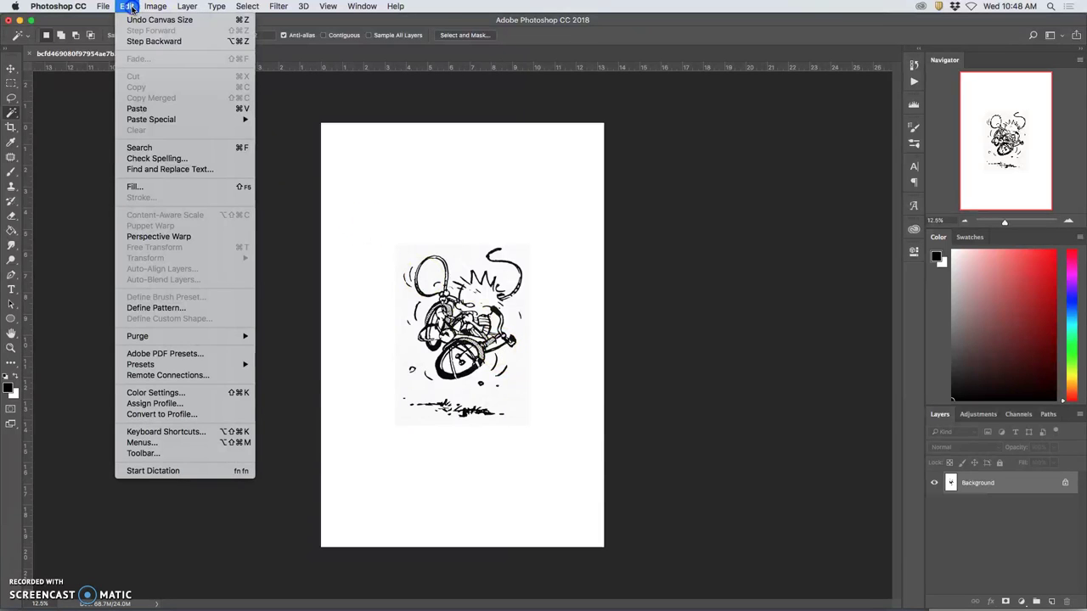
{"action": "left_click", "coordinate": [132, 188]}
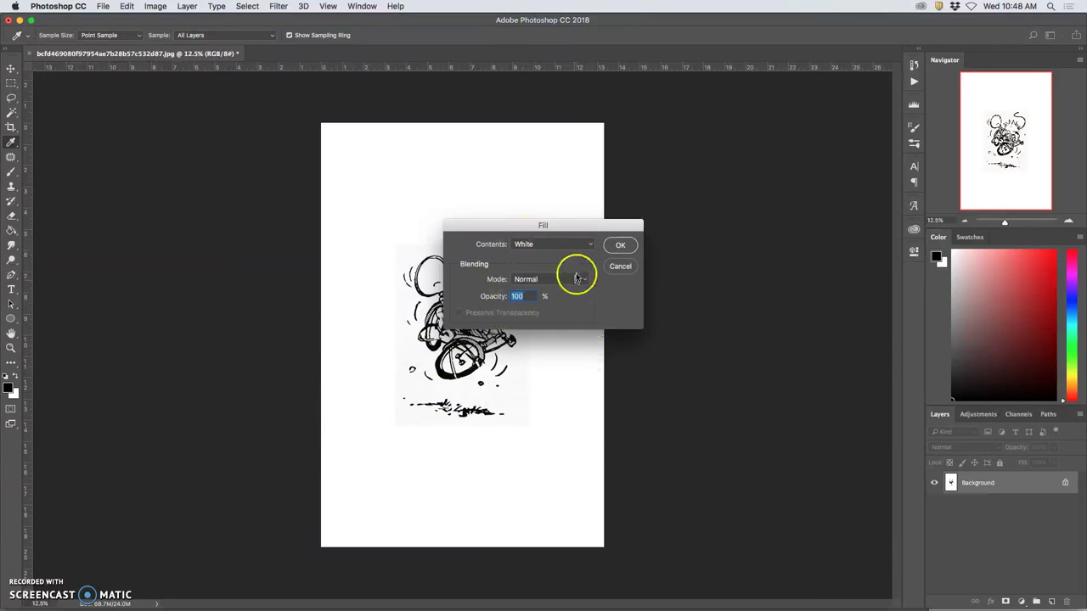
{"action": "left_click", "coordinate": [620, 246]}
{"action": "key", "text": "w"}
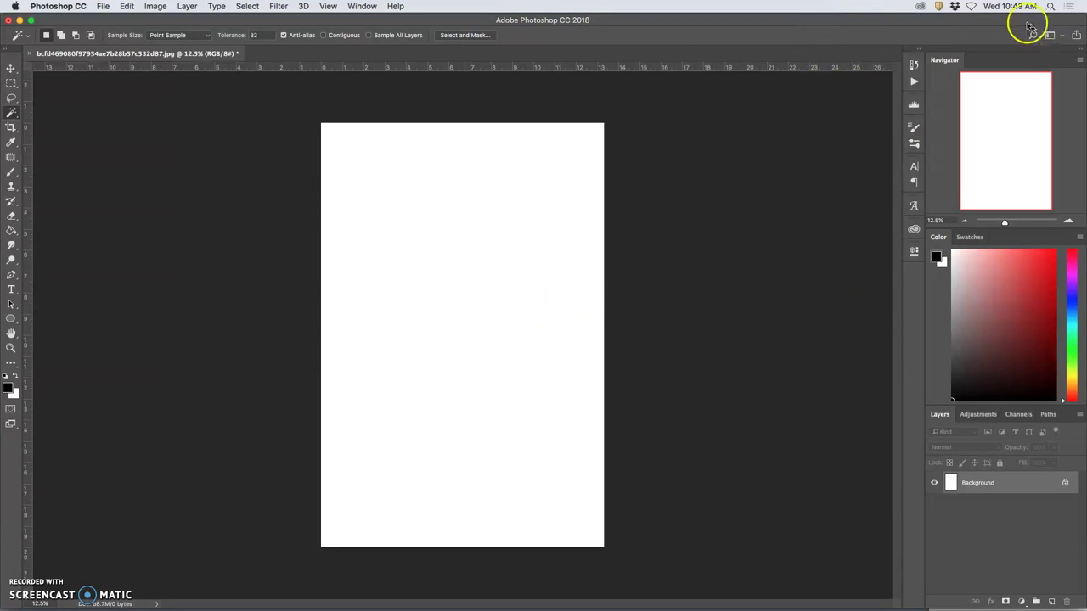
- Minimize Chrome and drag the bicycle-crash JPEG from the desktop onto the canvas as a placed layer
{"action": "left_click_drag", "start_coordinate": [1027, 23], "coordinate": [971, 24]}
{"action": "left_click_drag", "start_coordinate": [1031, 107], "coordinate": [693, 114]}
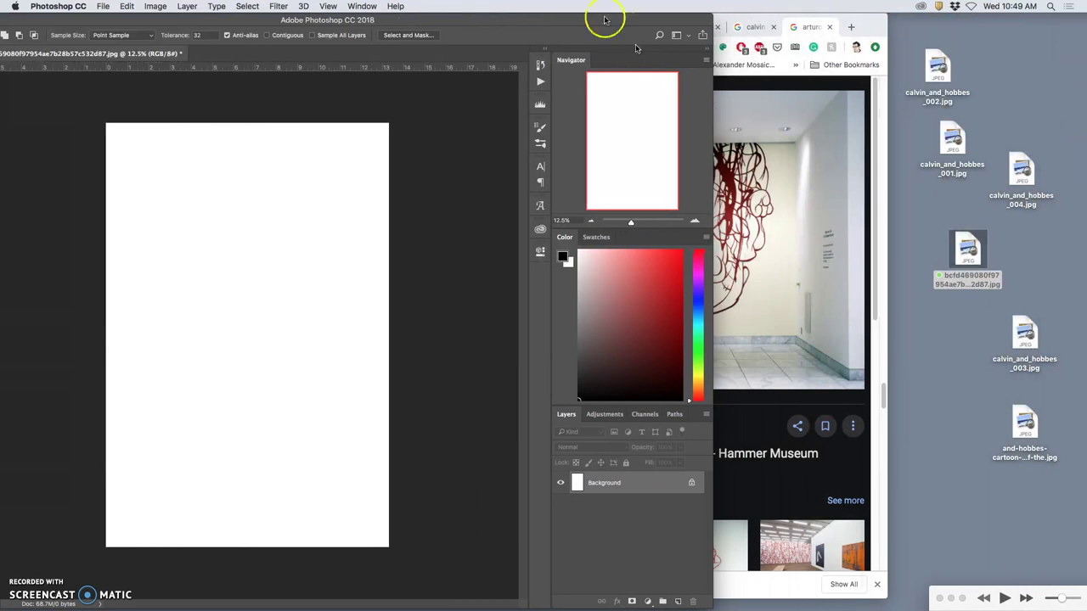
{"action": "left_click_drag", "start_coordinate": [558, 19], "coordinate": [740, 8]}
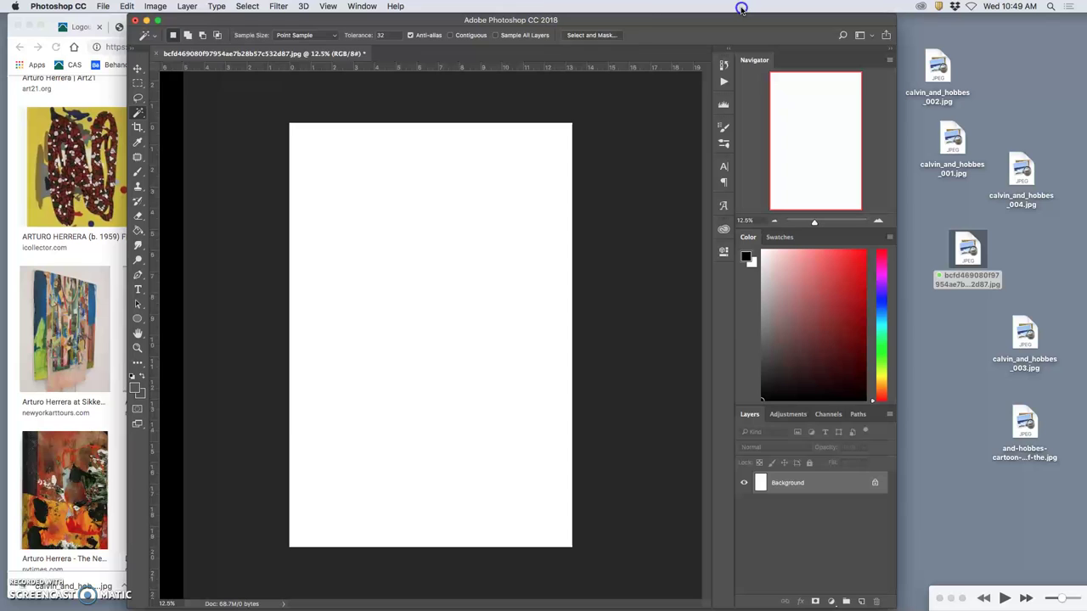
{"action": "left_click", "coordinate": [31, 26]}
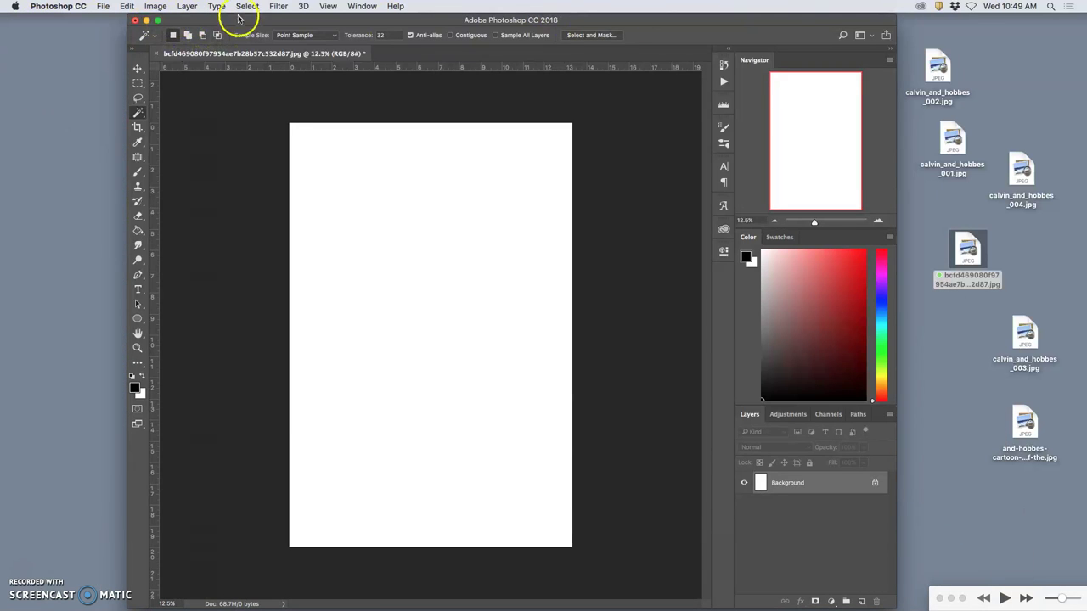
{"action": "left_click_drag", "start_coordinate": [235, 19], "coordinate": [120, 9]}
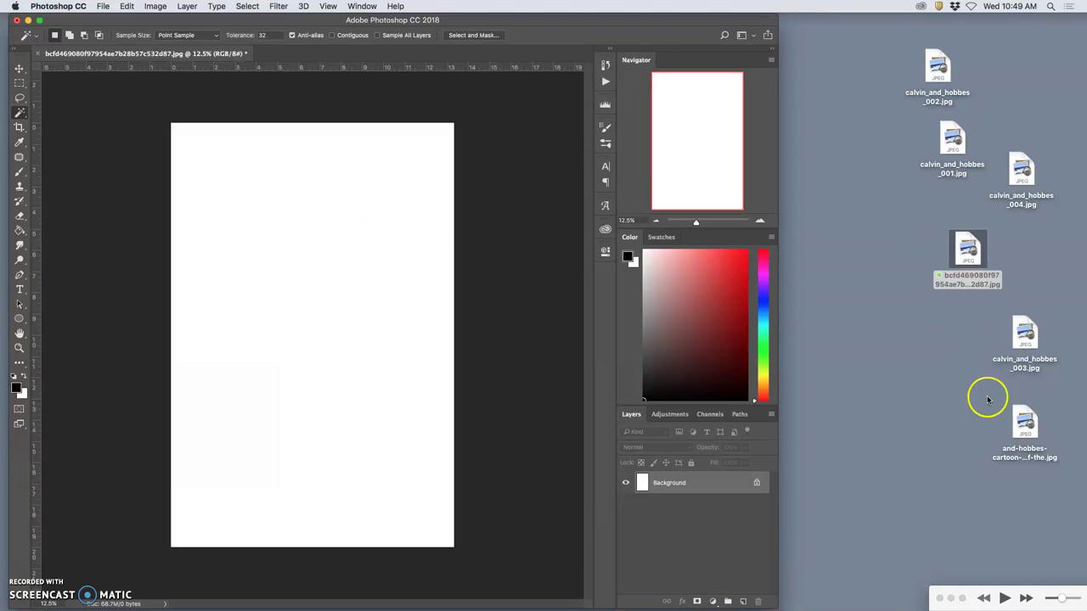
{"action": "left_click_drag", "start_coordinate": [968, 252], "coordinate": [326, 297]}
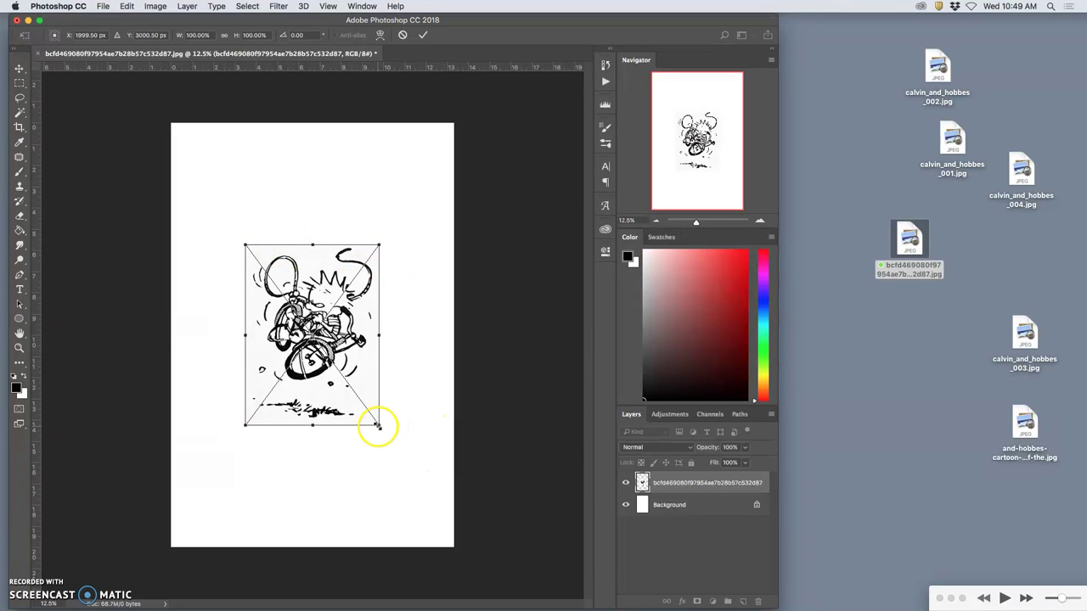
- Scale the placed drawing to about 160% × 143% and rotate it −20.58°
{"action": "mouse_move", "coordinate": [377, 425]}
{"action": "left_mouse_down"}
{"action": "mouse_move", "coordinate": [456, 488]}
{"action": "mouse_move", "coordinate": [400, 425]}
{"action": "mouse_move", "coordinate": [480, 517]}
{"action": "mouse_move", "coordinate": [374, 402]}
{"action": "mouse_move", "coordinate": [432, 468]}
{"action": "mouse_move", "coordinate": [383, 427]}
{"action": "mouse_move", "coordinate": [416, 463]}
{"action": "mouse_move", "coordinate": [385, 412]}
{"action": "left_mouse_up"}
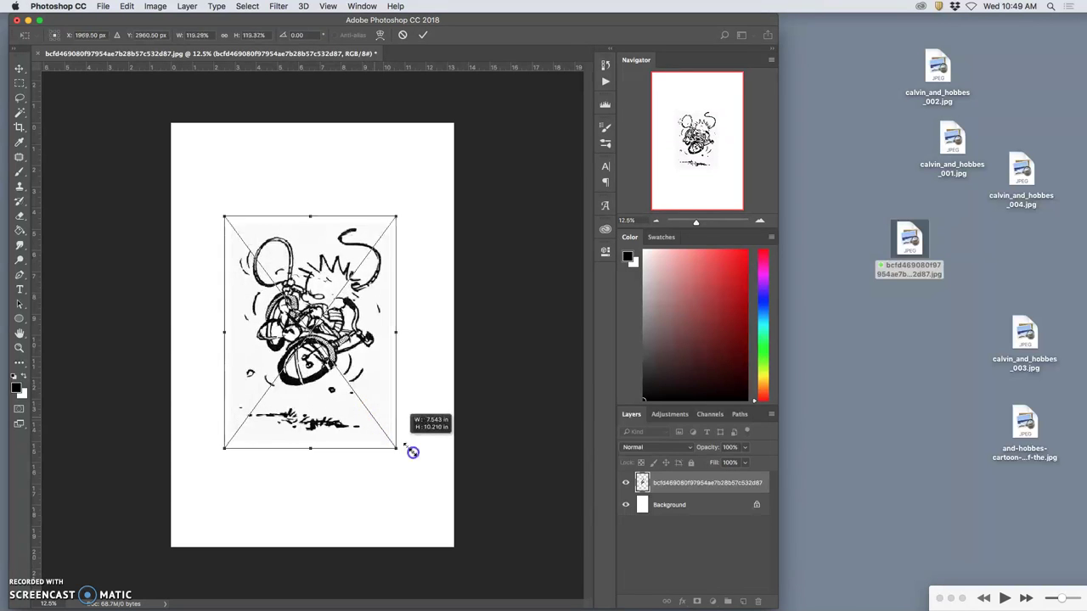
{"action": "left_click_drag", "start_coordinate": [412, 453], "coordinate": [438, 463]}
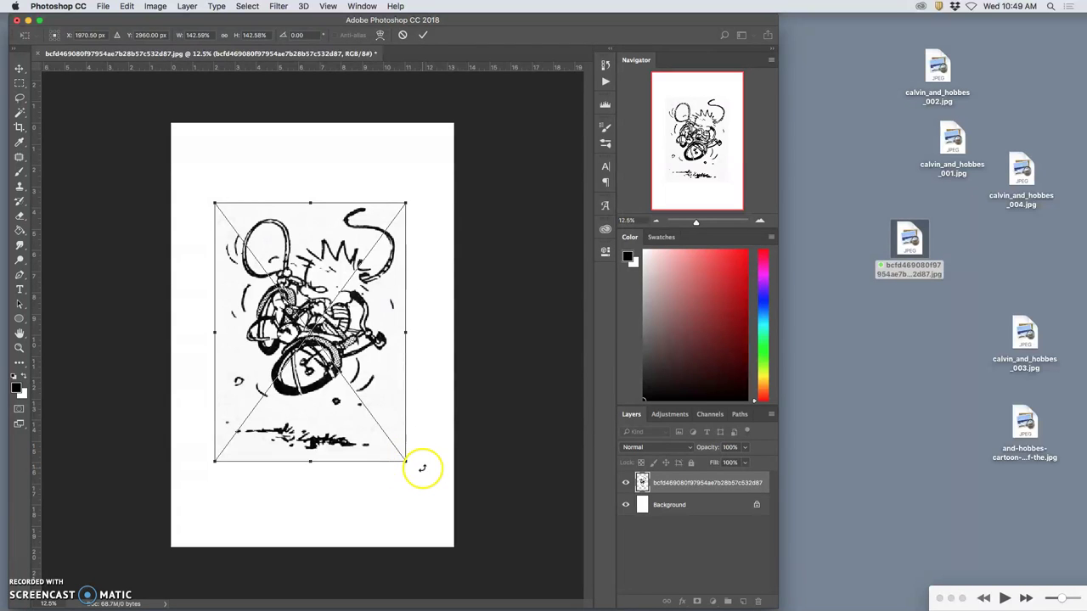
{"action": "left_click_drag", "start_coordinate": [414, 474], "coordinate": [392, 386]}
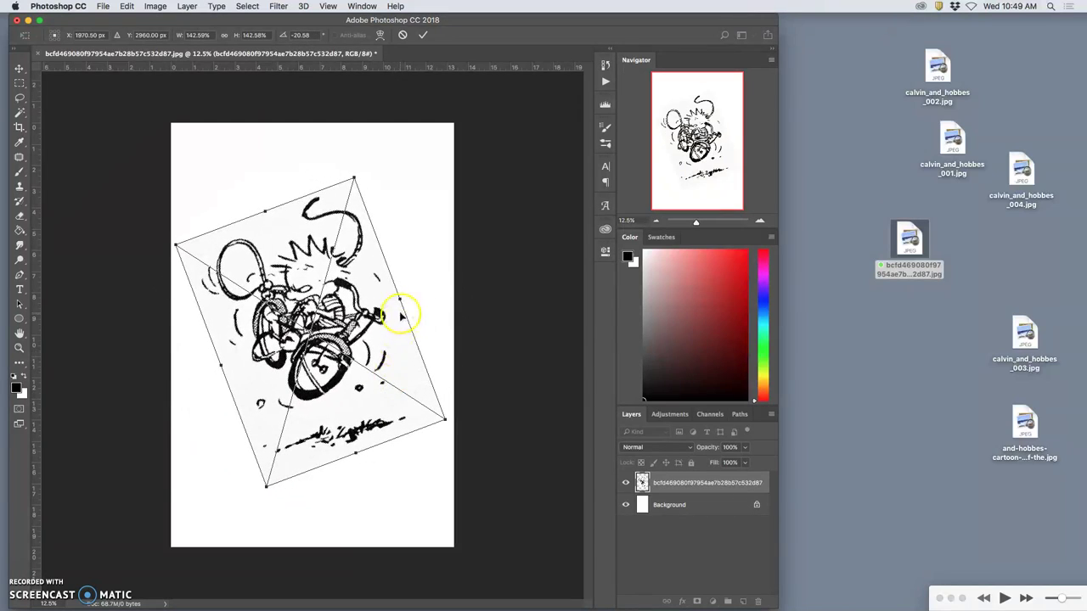
{"action": "left_click_drag", "start_coordinate": [400, 296], "coordinate": [420, 289]}
{"action": "left_click_drag", "start_coordinate": [374, 171], "coordinate": [376, 160]}
{"action": "left_click_drag", "start_coordinate": [266, 487], "coordinate": [268, 486]}
{"action": "left_click_drag", "start_coordinate": [170, 239], "coordinate": [180, 245]}
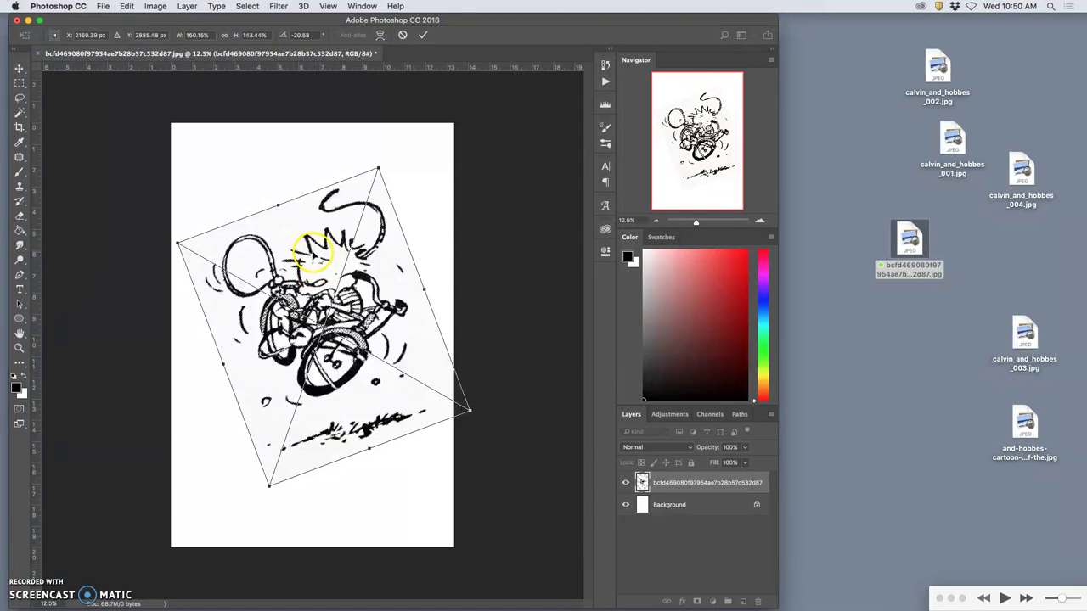
- Flip the drawing horizontally and then vertically
{"action": "right_click", "coordinate": [312, 252]}
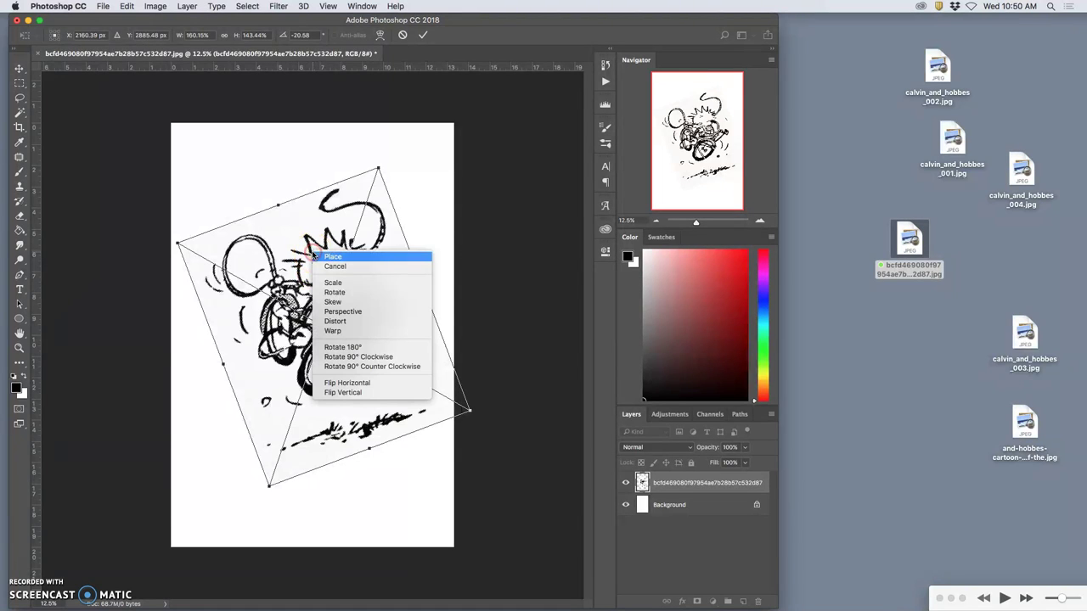
{"action": "left_click", "coordinate": [362, 383]}
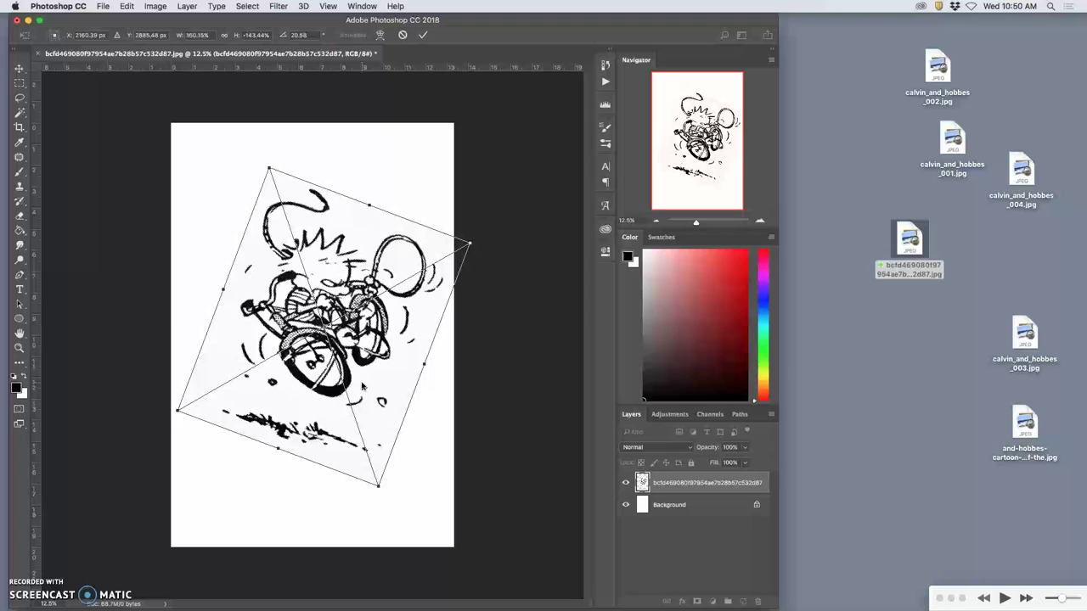
{"action": "right_click", "coordinate": [364, 321]}
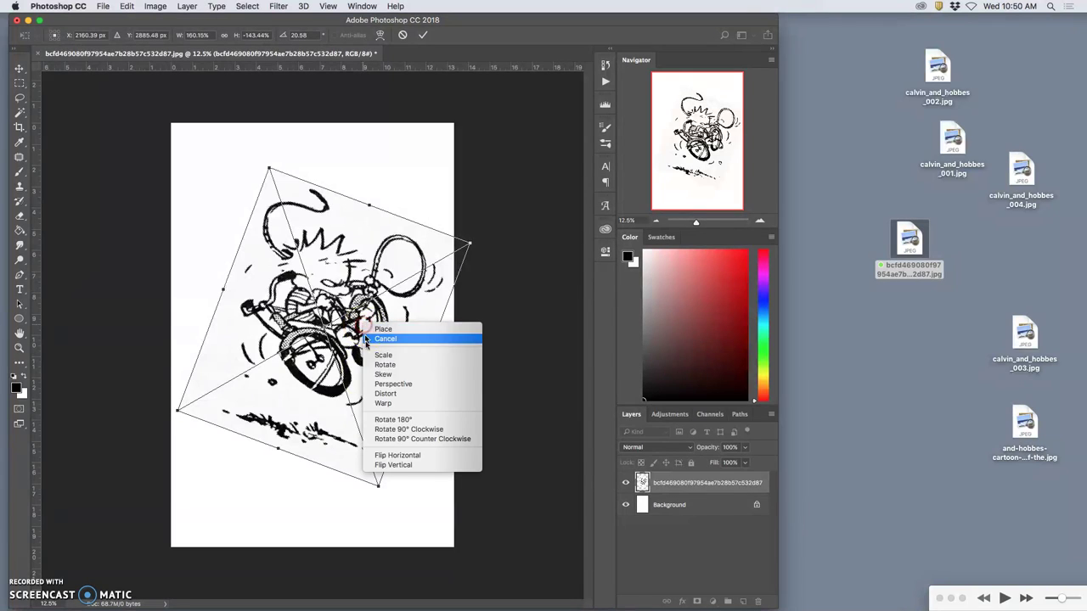
{"action": "left_click", "coordinate": [380, 464]}
- Apply a custom Warp, bowing the top edge and pulling the head and handlebar areas
{"action": "right_click", "coordinate": [353, 321]}
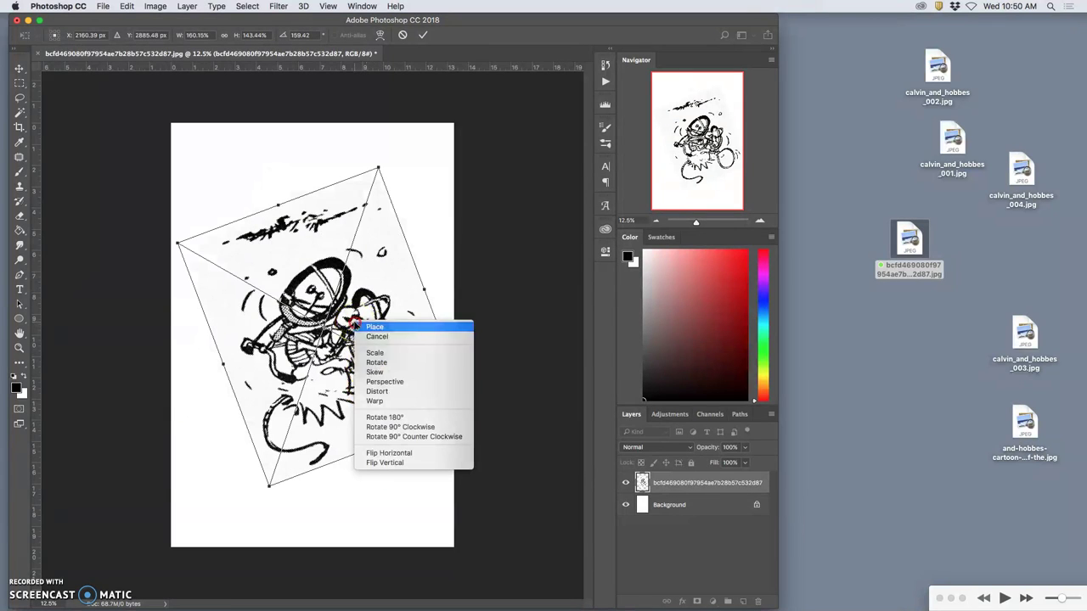
{"action": "left_click", "coordinate": [380, 402]}
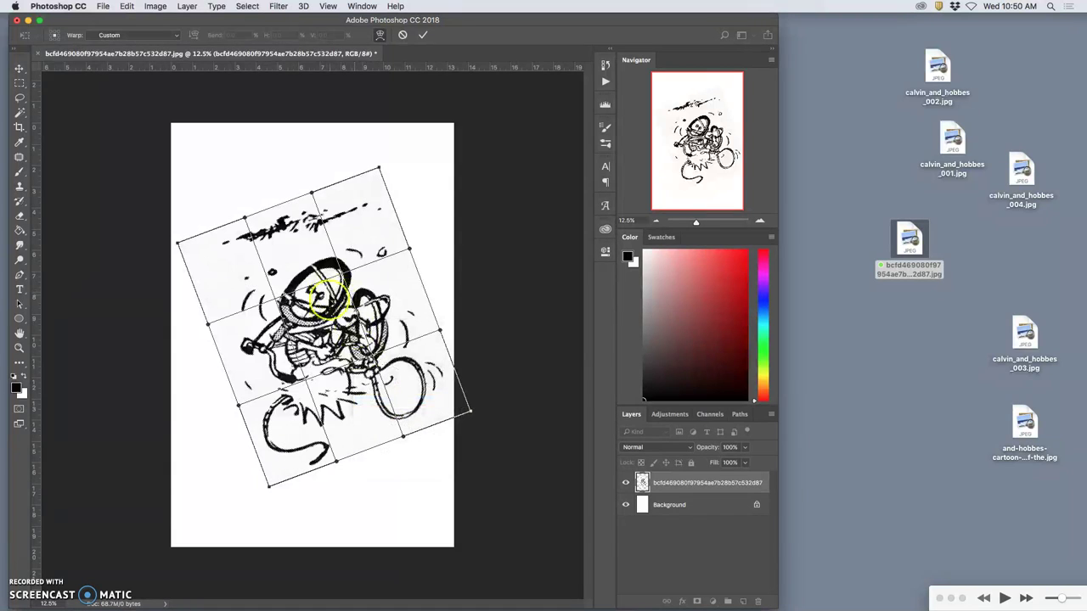
{"action": "left_click_drag", "start_coordinate": [309, 302], "coordinate": [307, 282]}
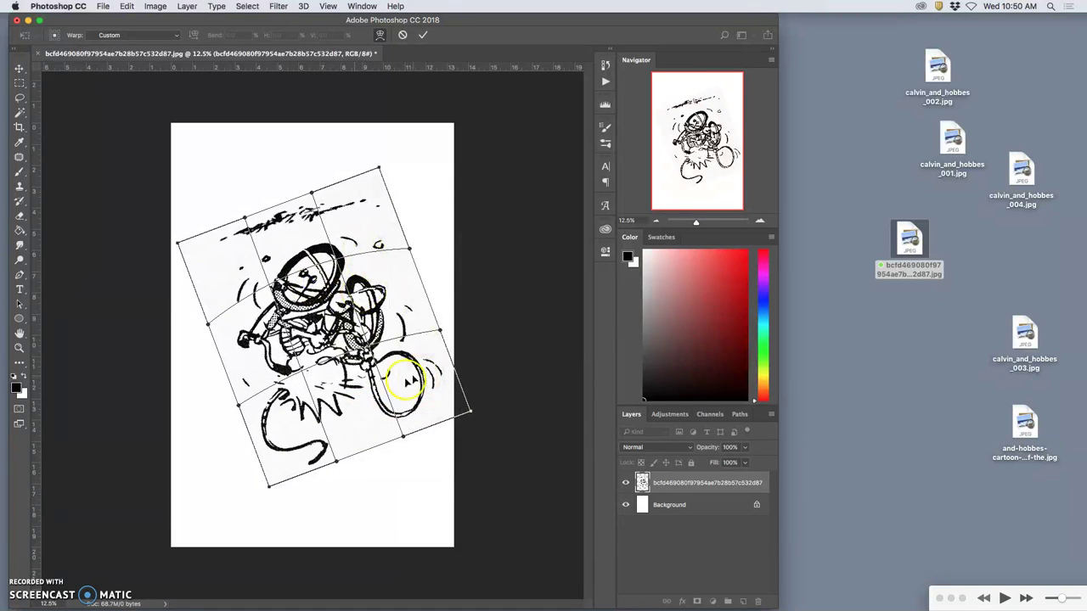
{"action": "left_click_drag", "start_coordinate": [256, 363], "coordinate": [250, 359]}
{"action": "left_click", "coordinate": [295, 252]}
{"action": "mouse_move", "coordinate": [295, 252]}
{"action": "left_mouse_down"}
{"action": "mouse_move", "coordinate": [364, 254]}
{"action": "mouse_move", "coordinate": [382, 284]}
{"action": "left_mouse_up"}
{"action": "left_click_drag", "start_coordinate": [235, 247], "coordinate": [238, 244]}
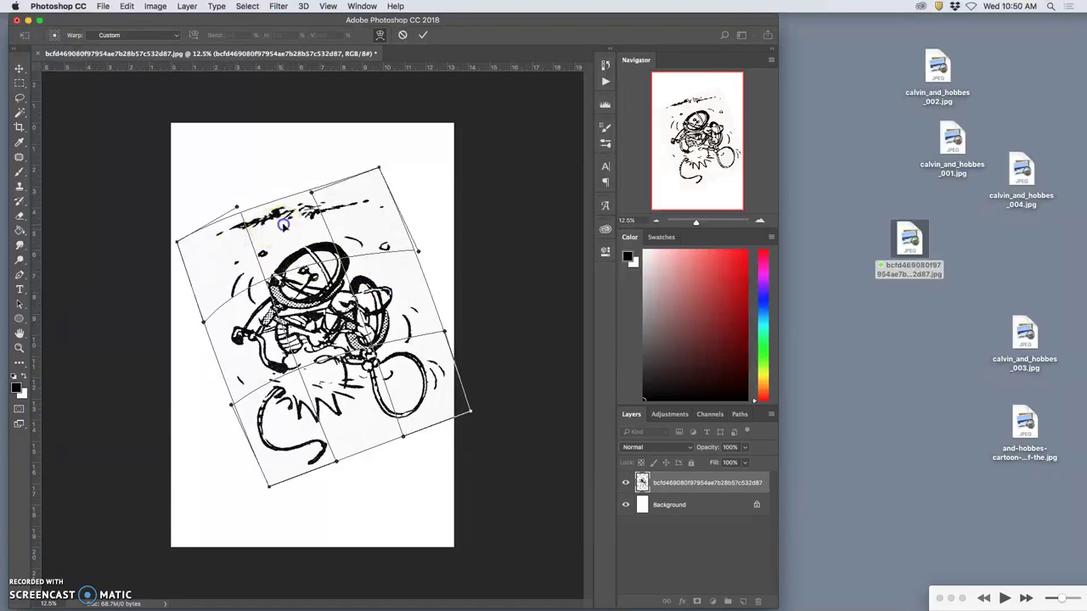
{"action": "left_click_drag", "start_coordinate": [279, 213], "coordinate": [279, 206]}
{"action": "left_click_drag", "start_coordinate": [255, 371], "coordinate": [349, 371]}
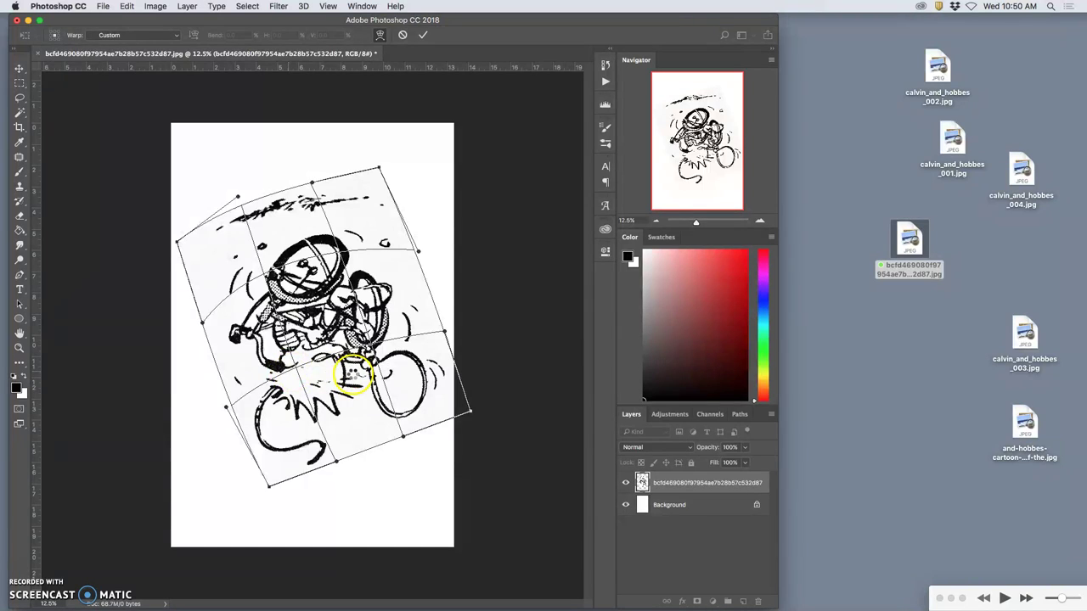
- Commit the warp to the drawing and return to the Magic Wand
{"action": "key", "text": "Return"}
{"action": "key", "text": "w"}
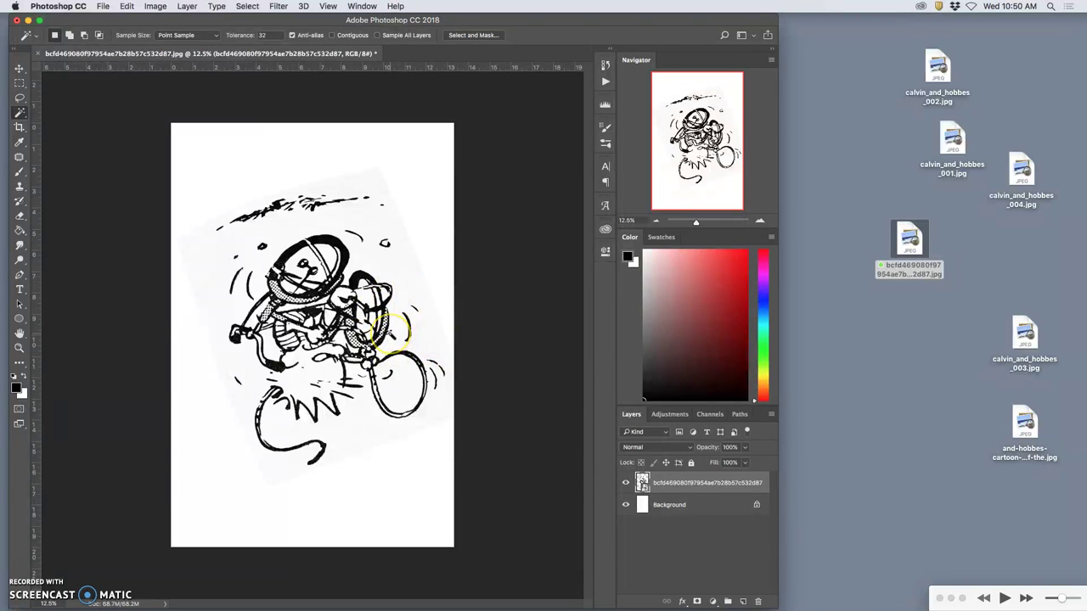
{"action": "left_click", "coordinate": [127, 7]}
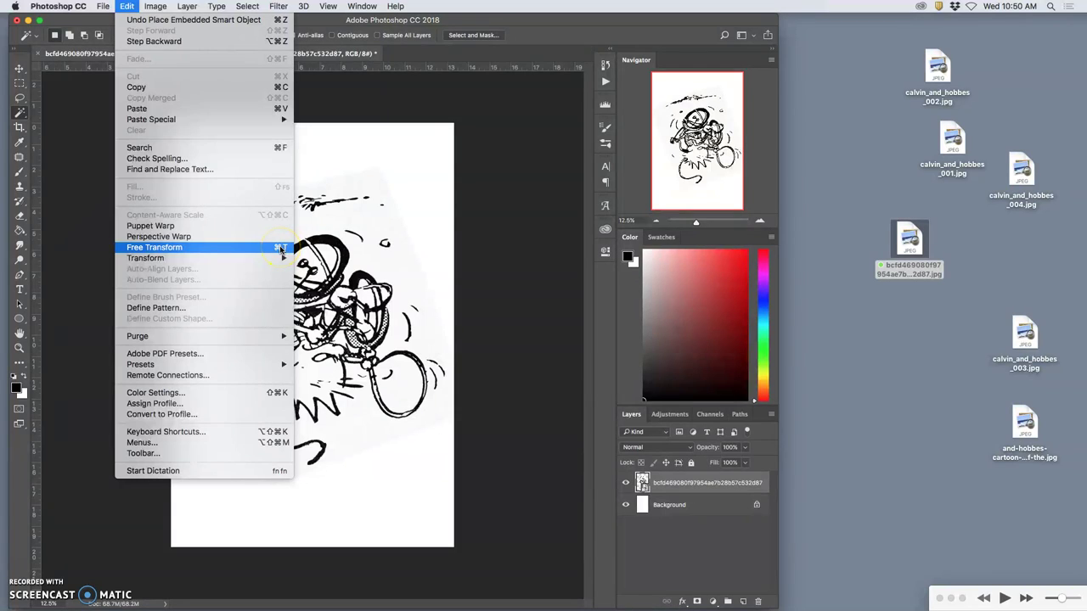
{"action": "left_click", "coordinate": [391, 270]}
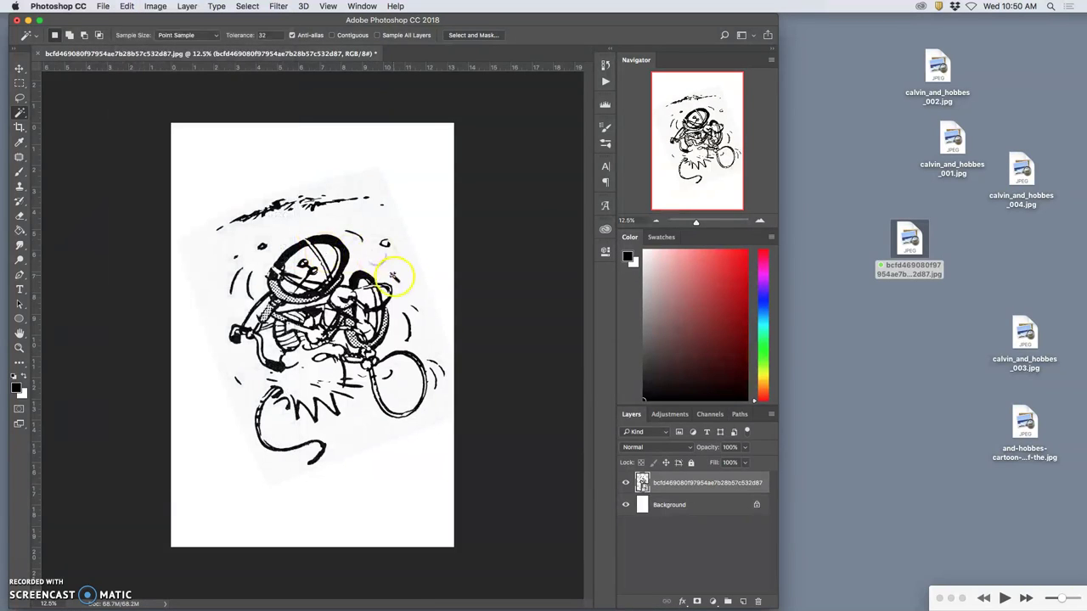
- Scale the drawing down to about 142.5% × 121.9%, rotate it to roughly 145°, and centre it
{"action": "left_click", "coordinate": [665, 482]}
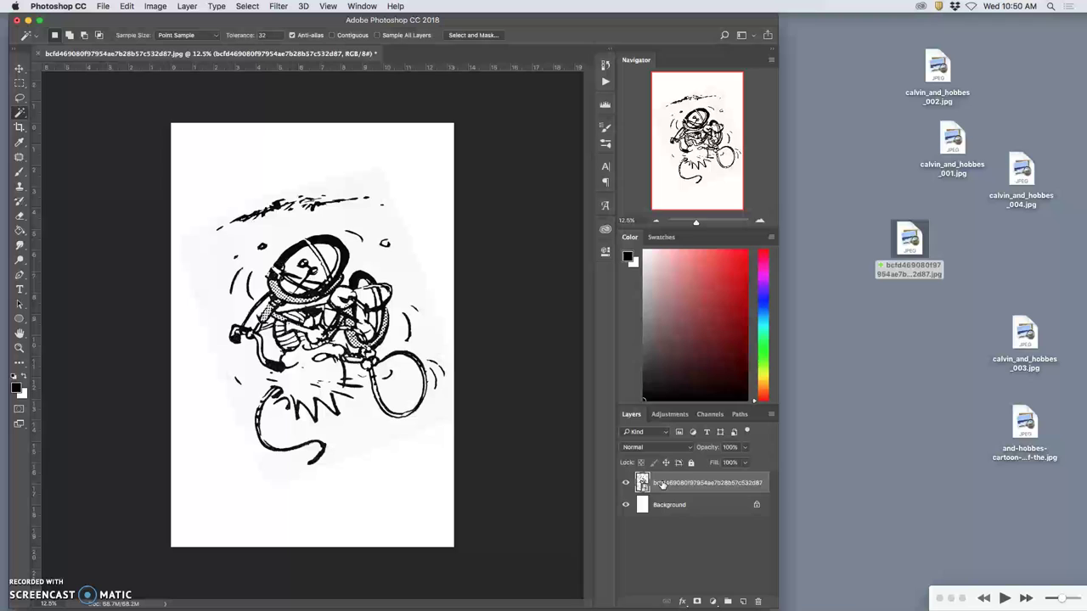
{"action": "key", "text": "super+t"}
{"action": "left_click", "coordinate": [324, 246]}
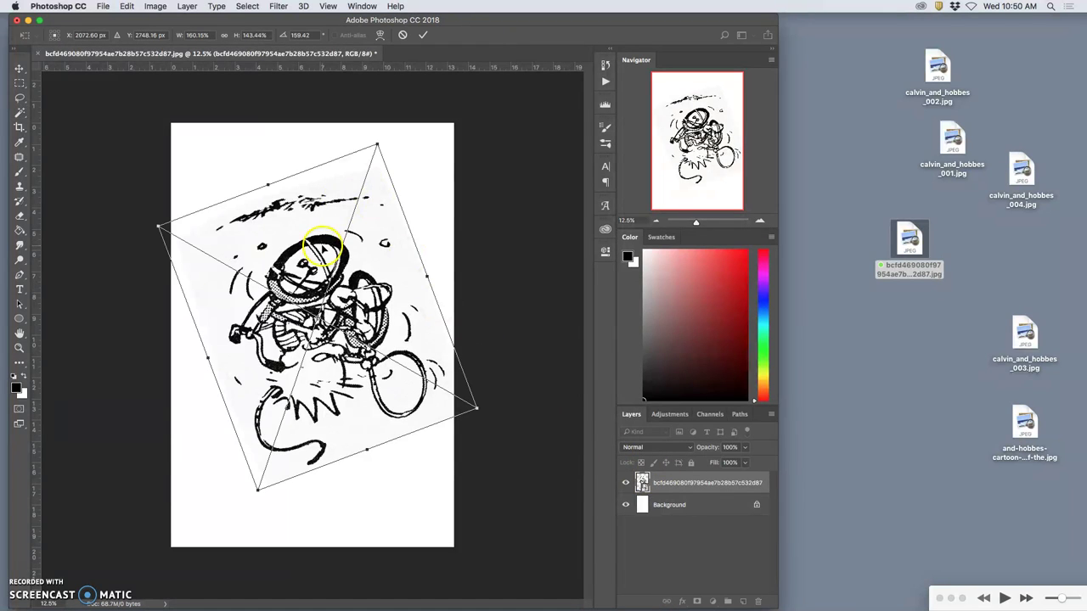
{"action": "left_click_drag", "start_coordinate": [378, 142], "coordinate": [345, 179]}
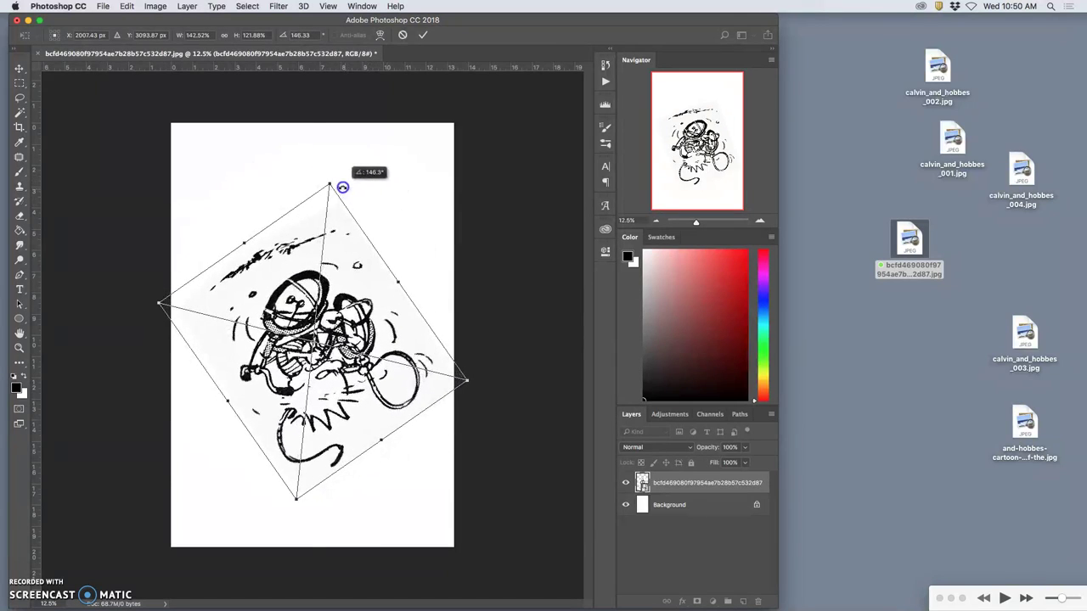
{"action": "mouse_move", "coordinate": [357, 263]}
{"action": "left_mouse_down"}
{"action": "mouse_move", "coordinate": [347, 245]}
{"action": "mouse_move", "coordinate": [349, 254]}
{"action": "left_mouse_up"}
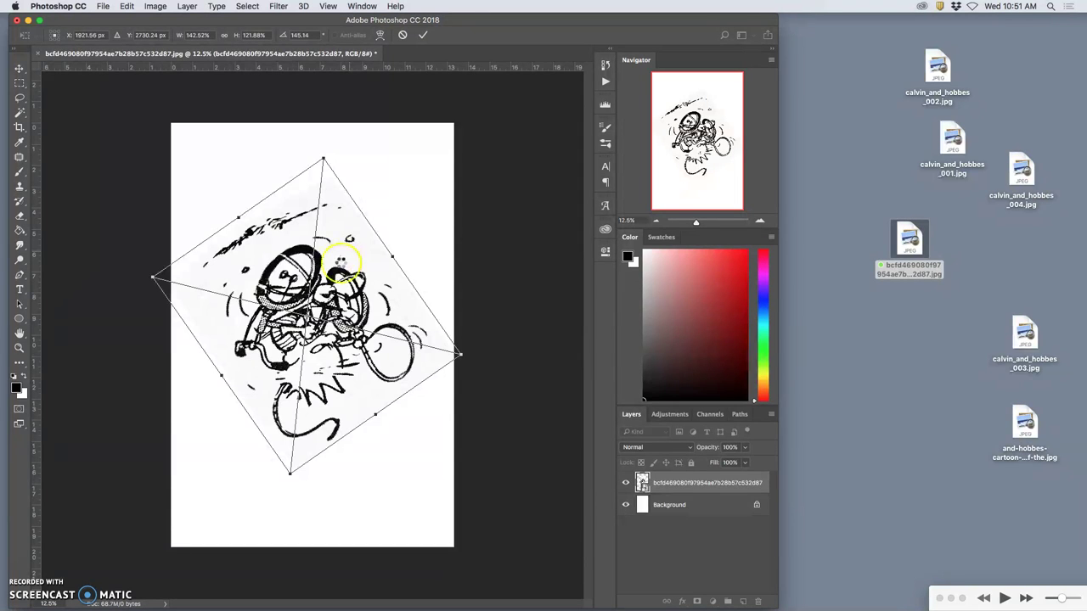
{"action": "key", "text": "Return"}
{"action": "key", "text": "w"}
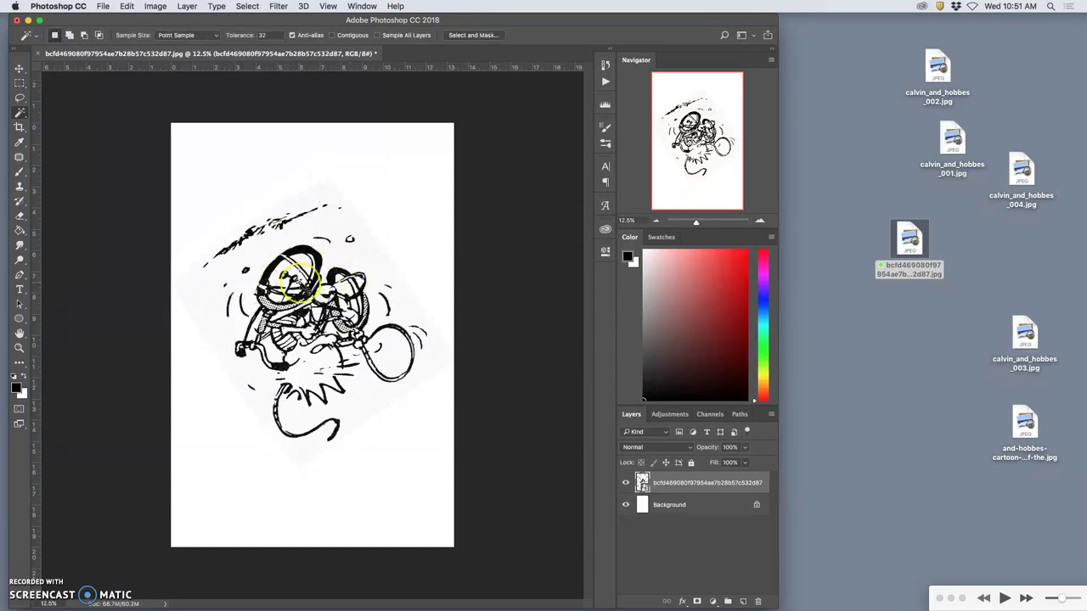
{"action": "scroll", "coordinate": [293, 281], "scroll_direction": "up", "scroll_amount": 5}
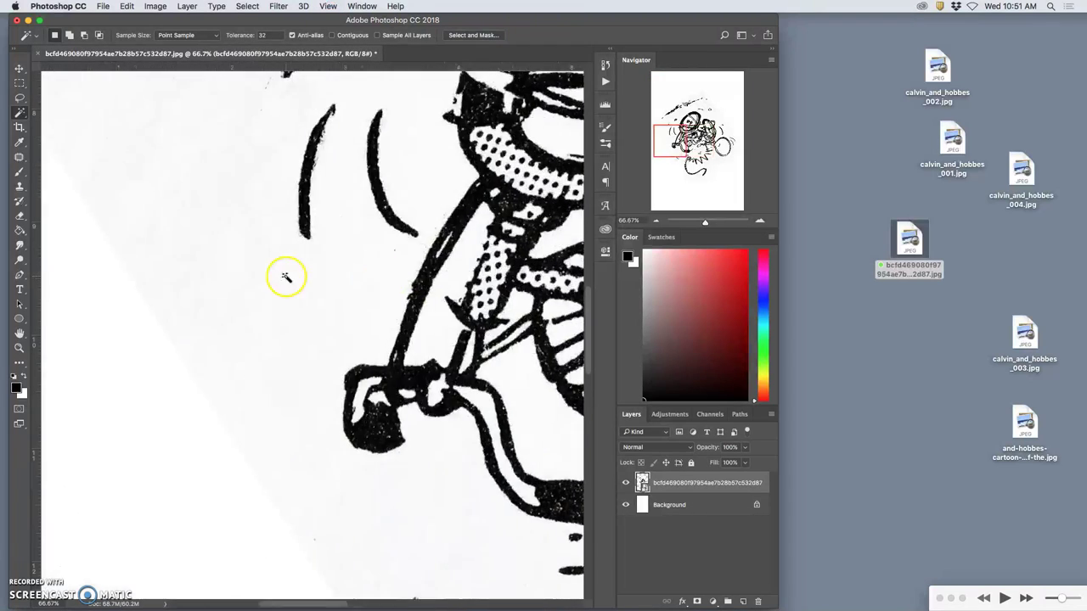
{"action": "scroll", "coordinate": [286, 277], "scroll_direction": "left", "scroll_amount": 5}
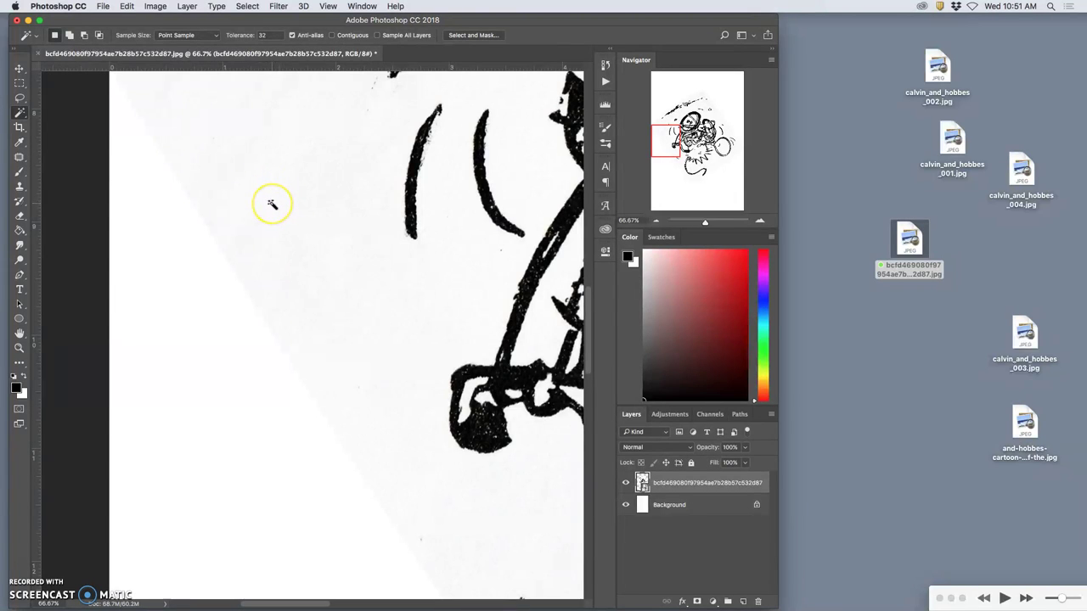
{"action": "key", "text": "super+minus"}
{"action": "key", "text": "super+minus"}
{"action": "key", "text": "super+minus"}
{"action": "key", "text": "super+minus"}
{"action": "key", "text": "super+minus"}
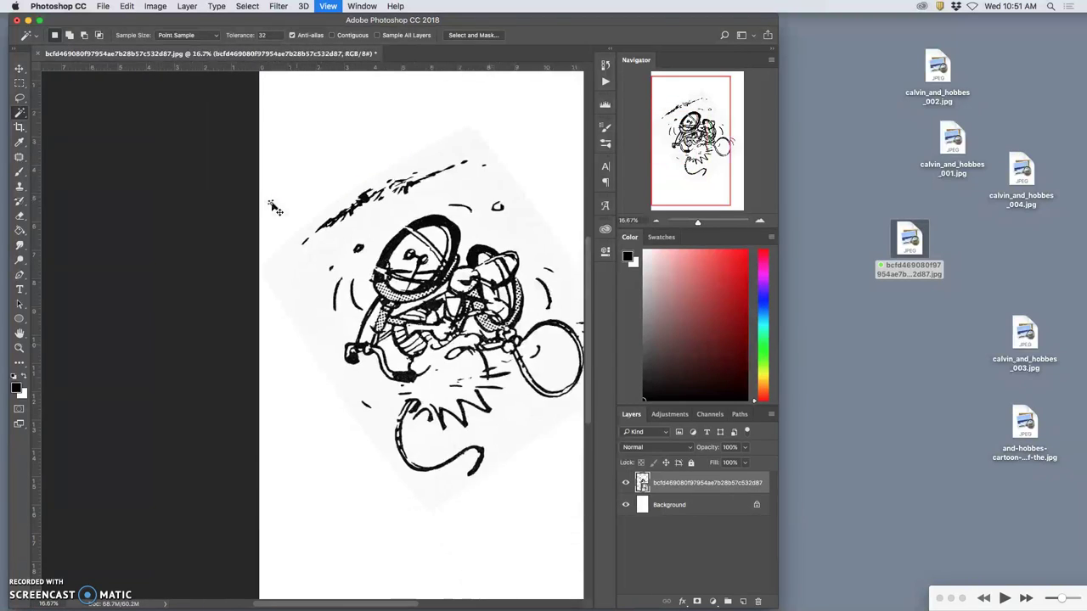